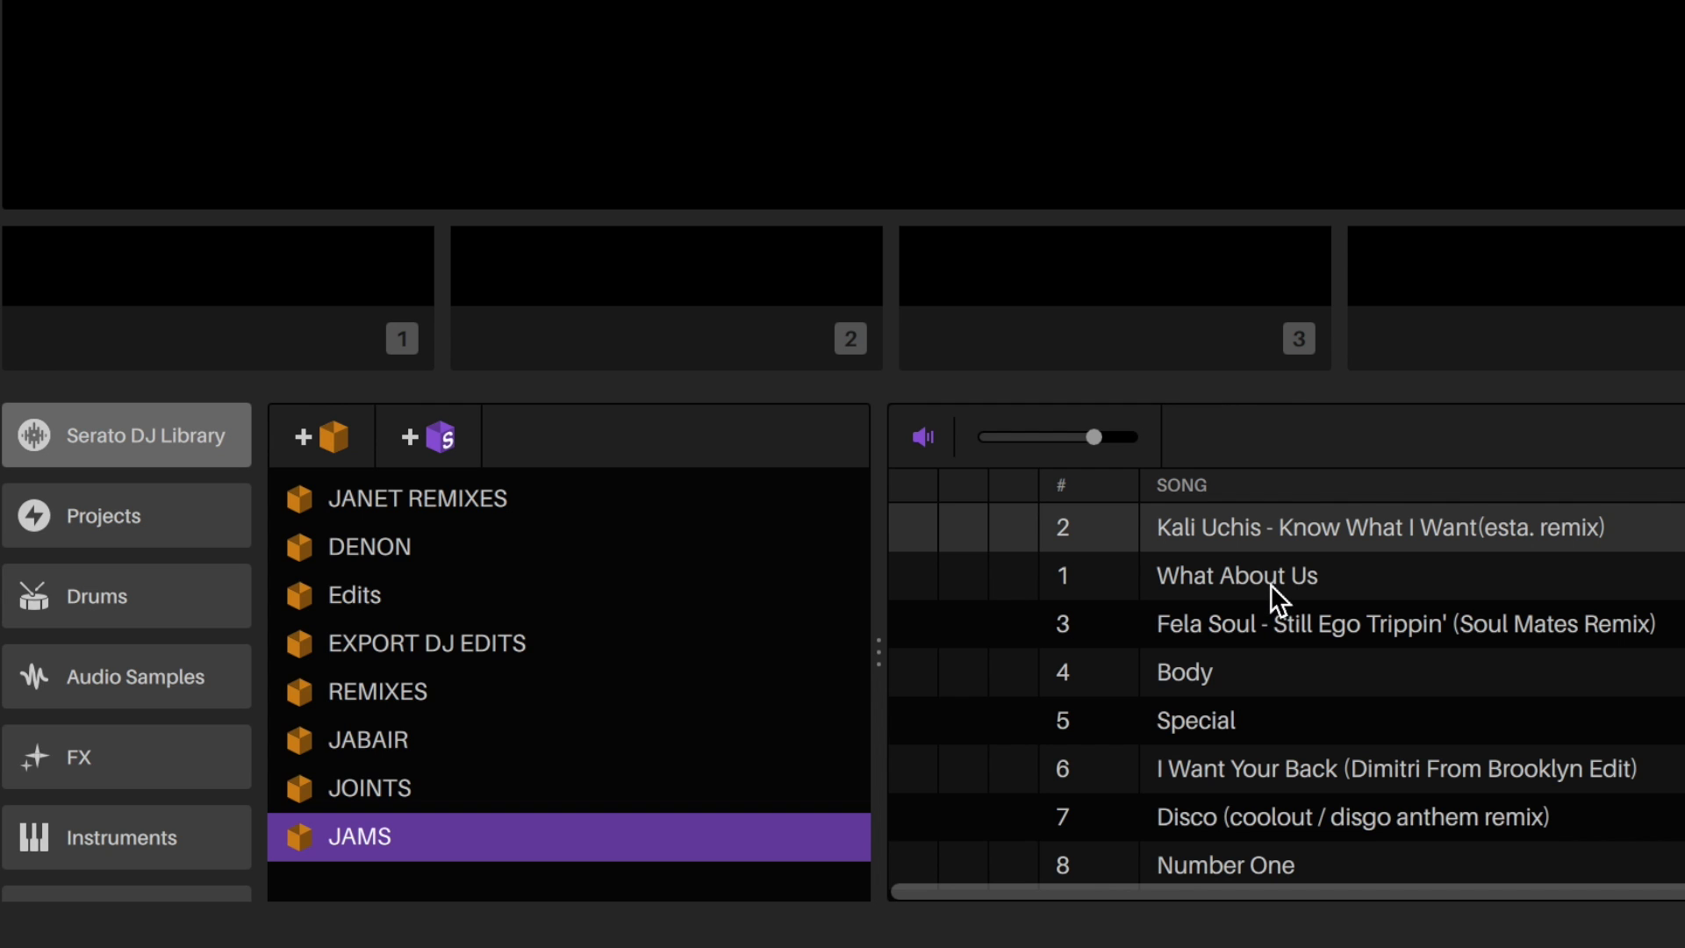
- Load the song "What About Us" from the JAMS crate into the empty audio deck
{"action": "left_click", "coordinate": [1271, 583]}
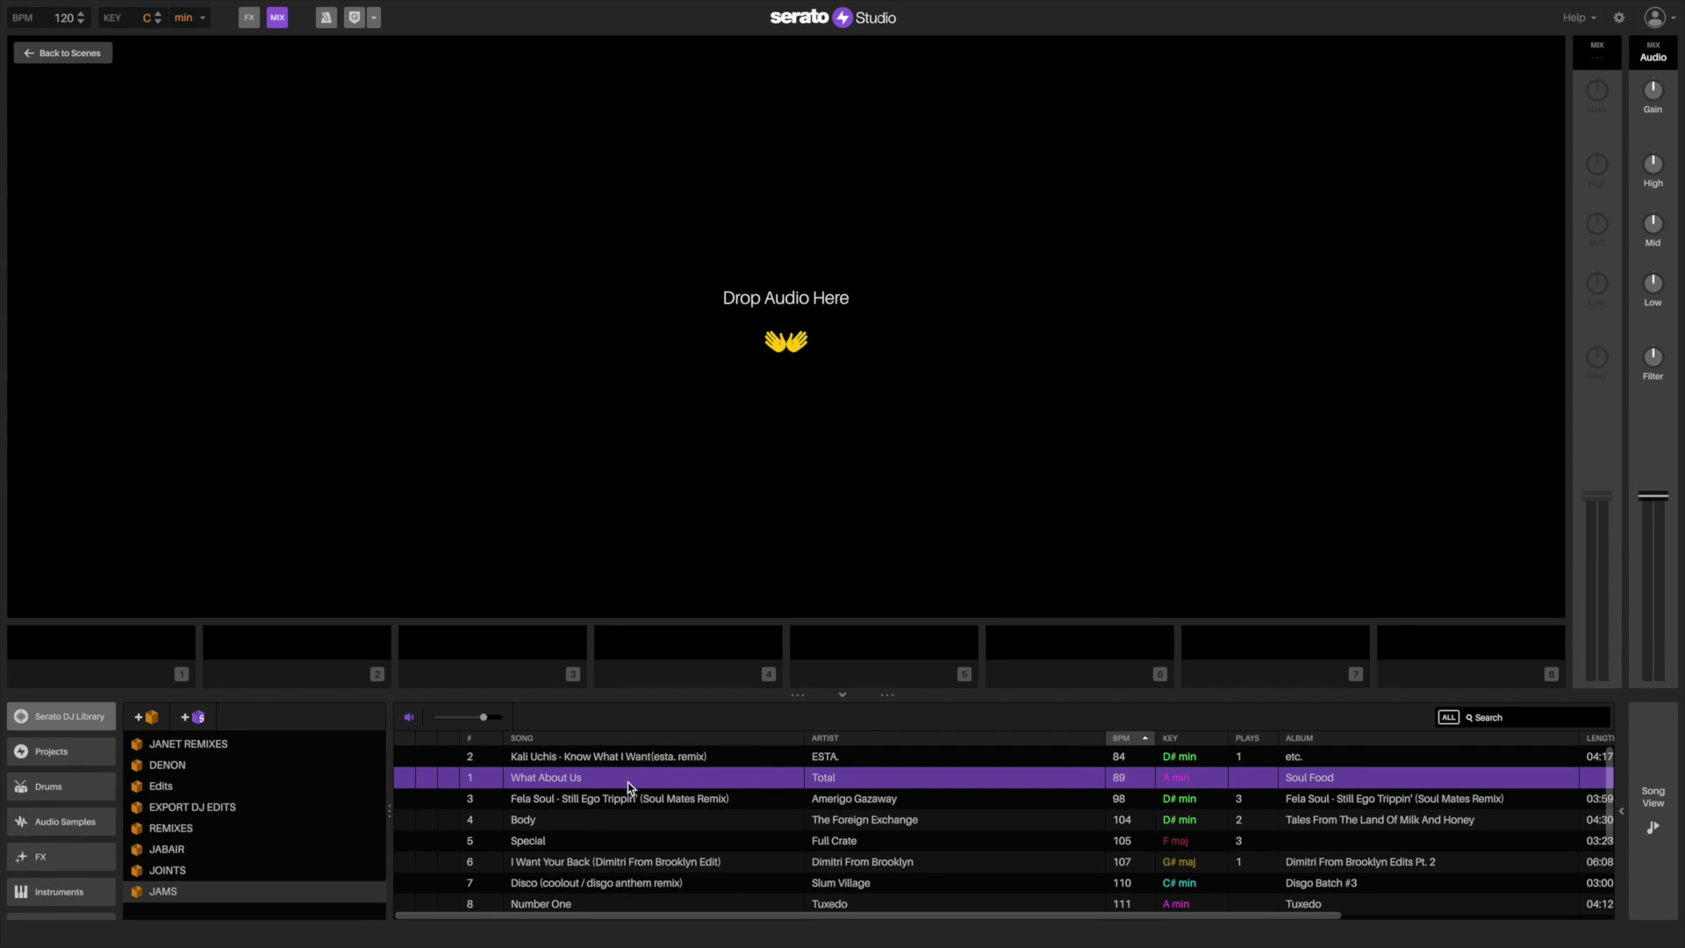
{"action": "left_click_drag", "start_coordinate": [625, 784], "coordinate": [633, 358]}
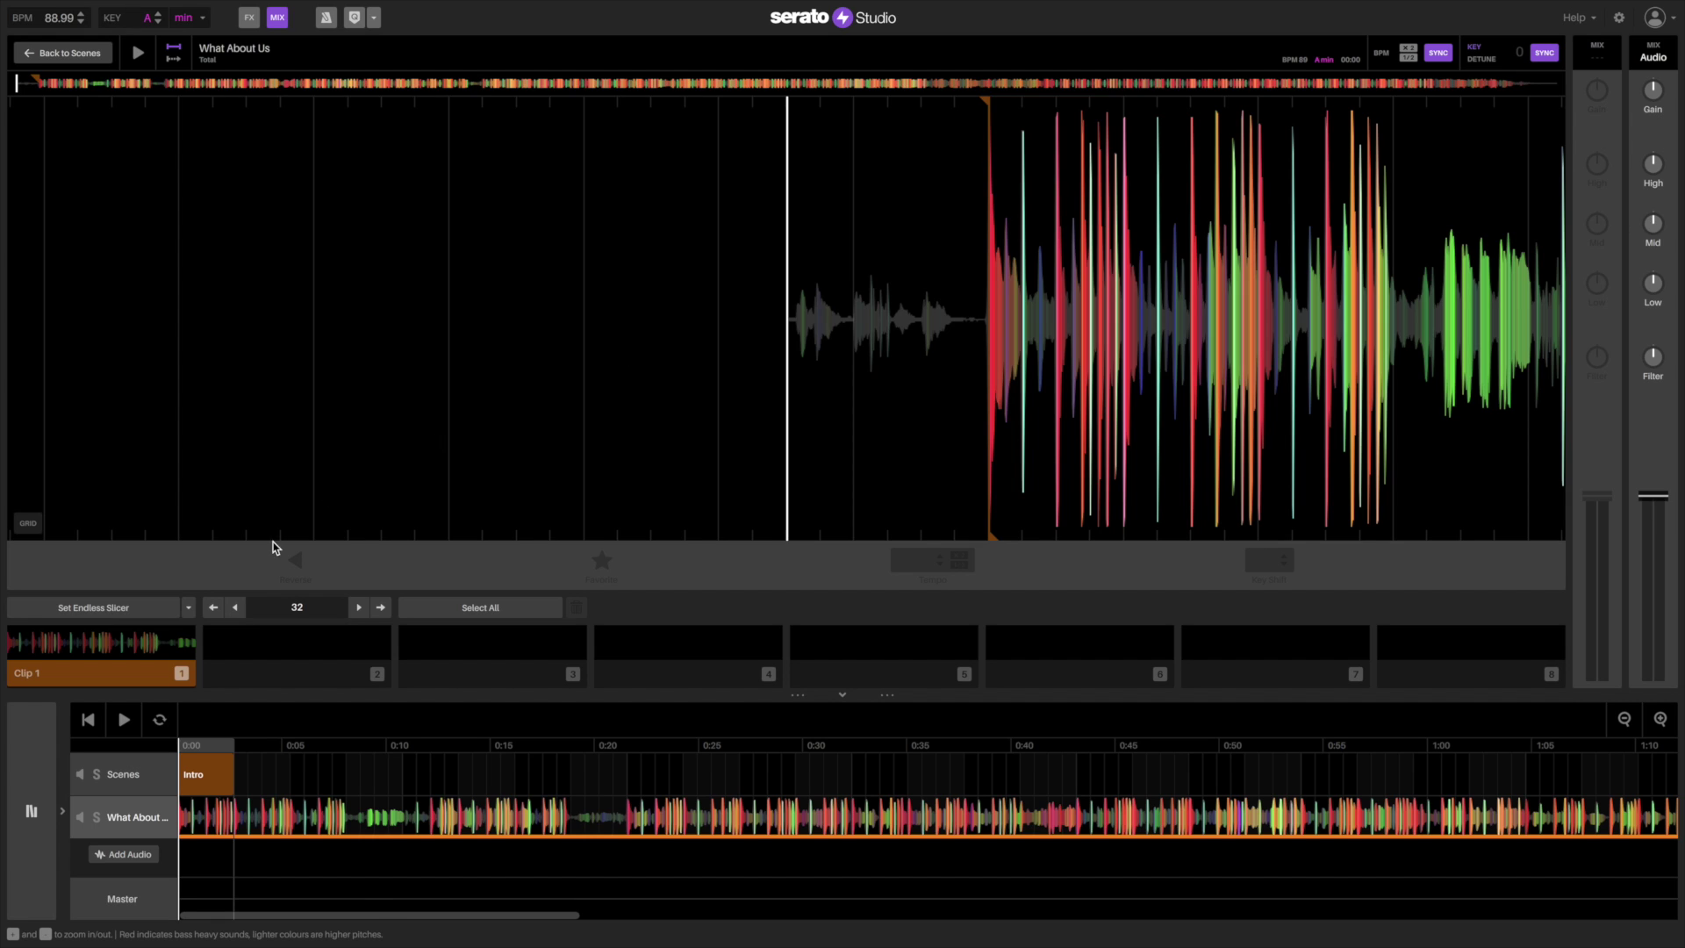
- Check the available cue and slicer modes, and audition Clip 1 on the first pad
{"action": "left_click", "coordinate": [188, 607]}
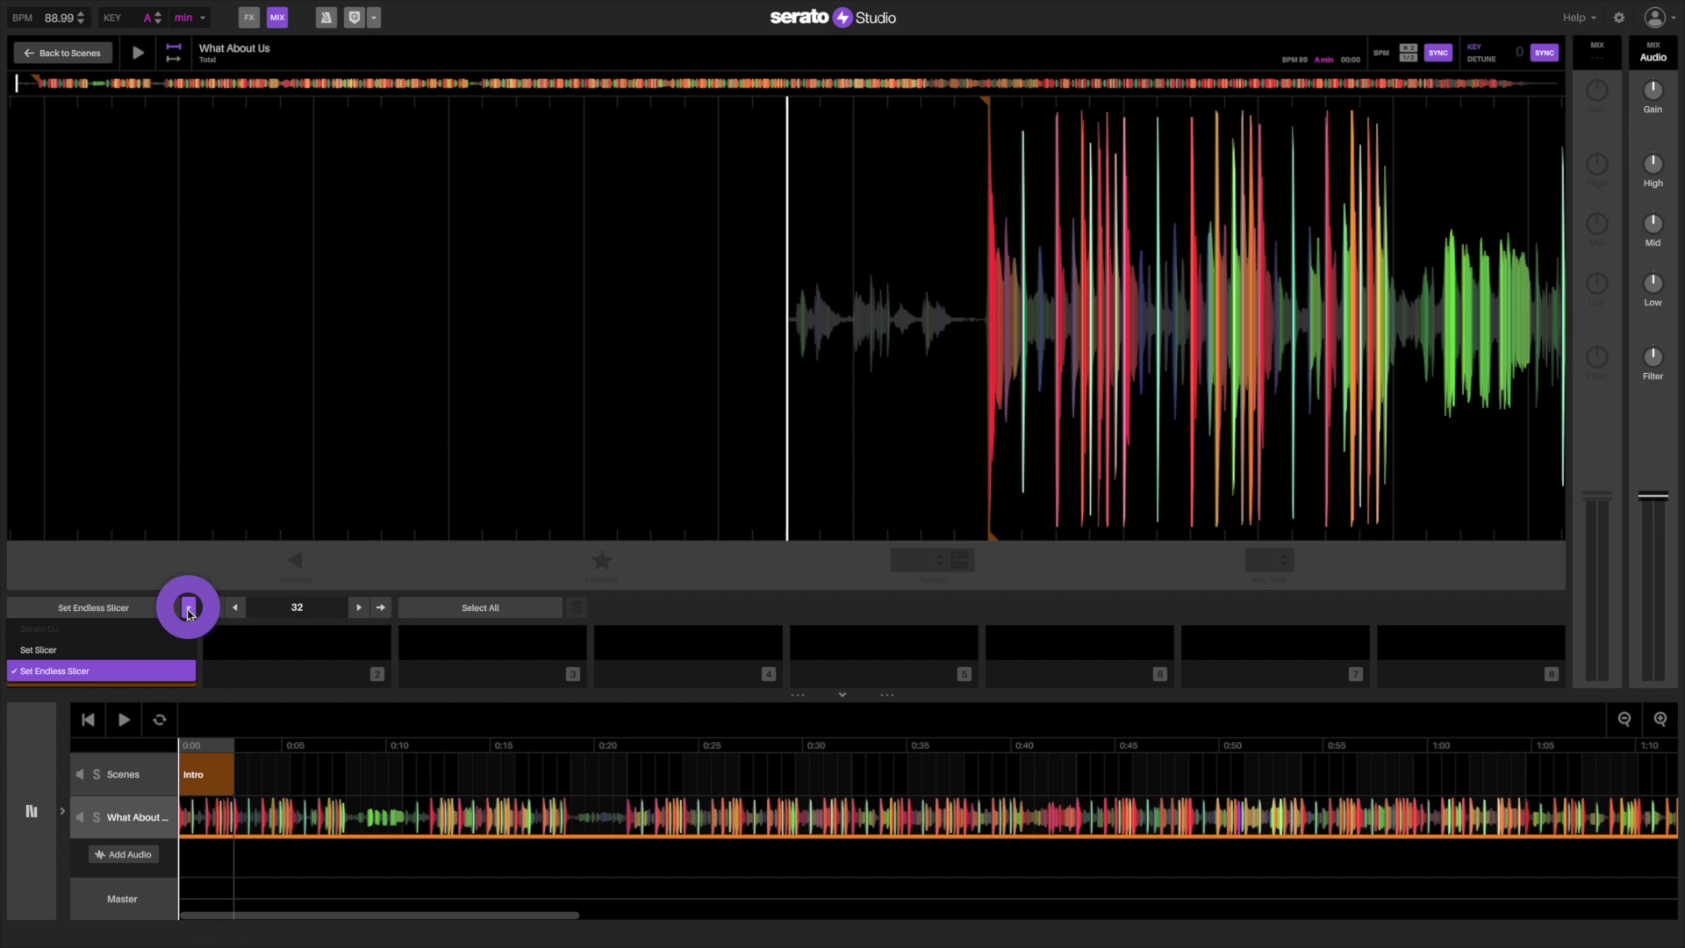
{"action": "left_click", "coordinate": [188, 607]}
{"action": "left_click", "coordinate": [114, 673]}
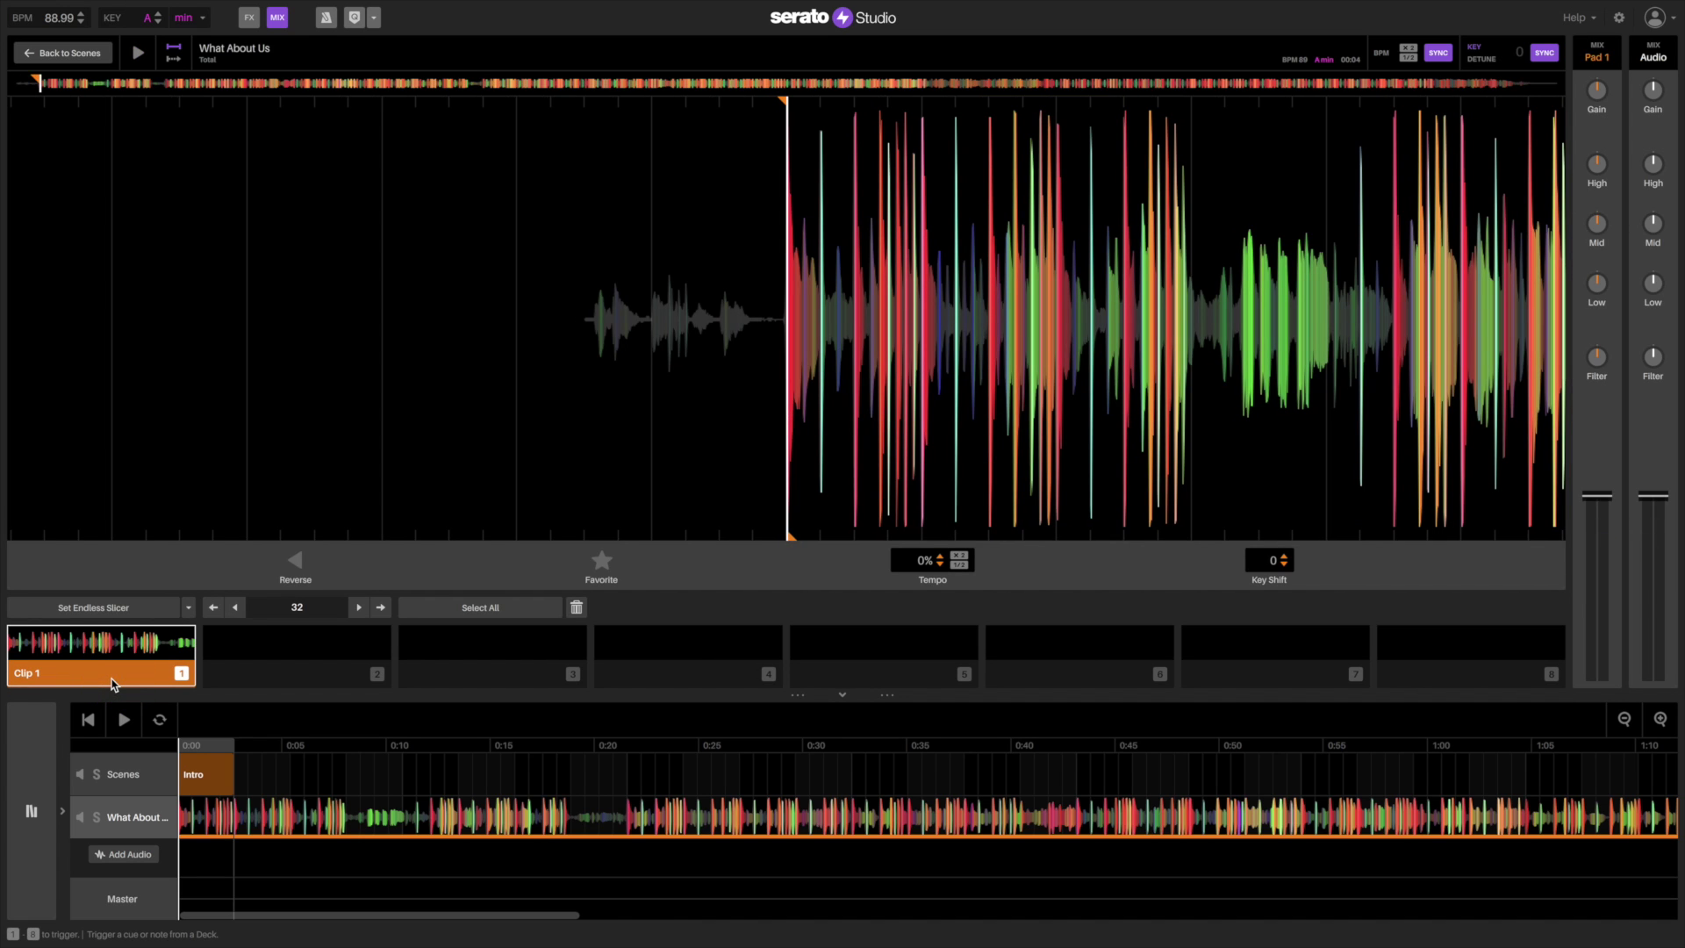
{"action": "left_click", "coordinate": [113, 683]}
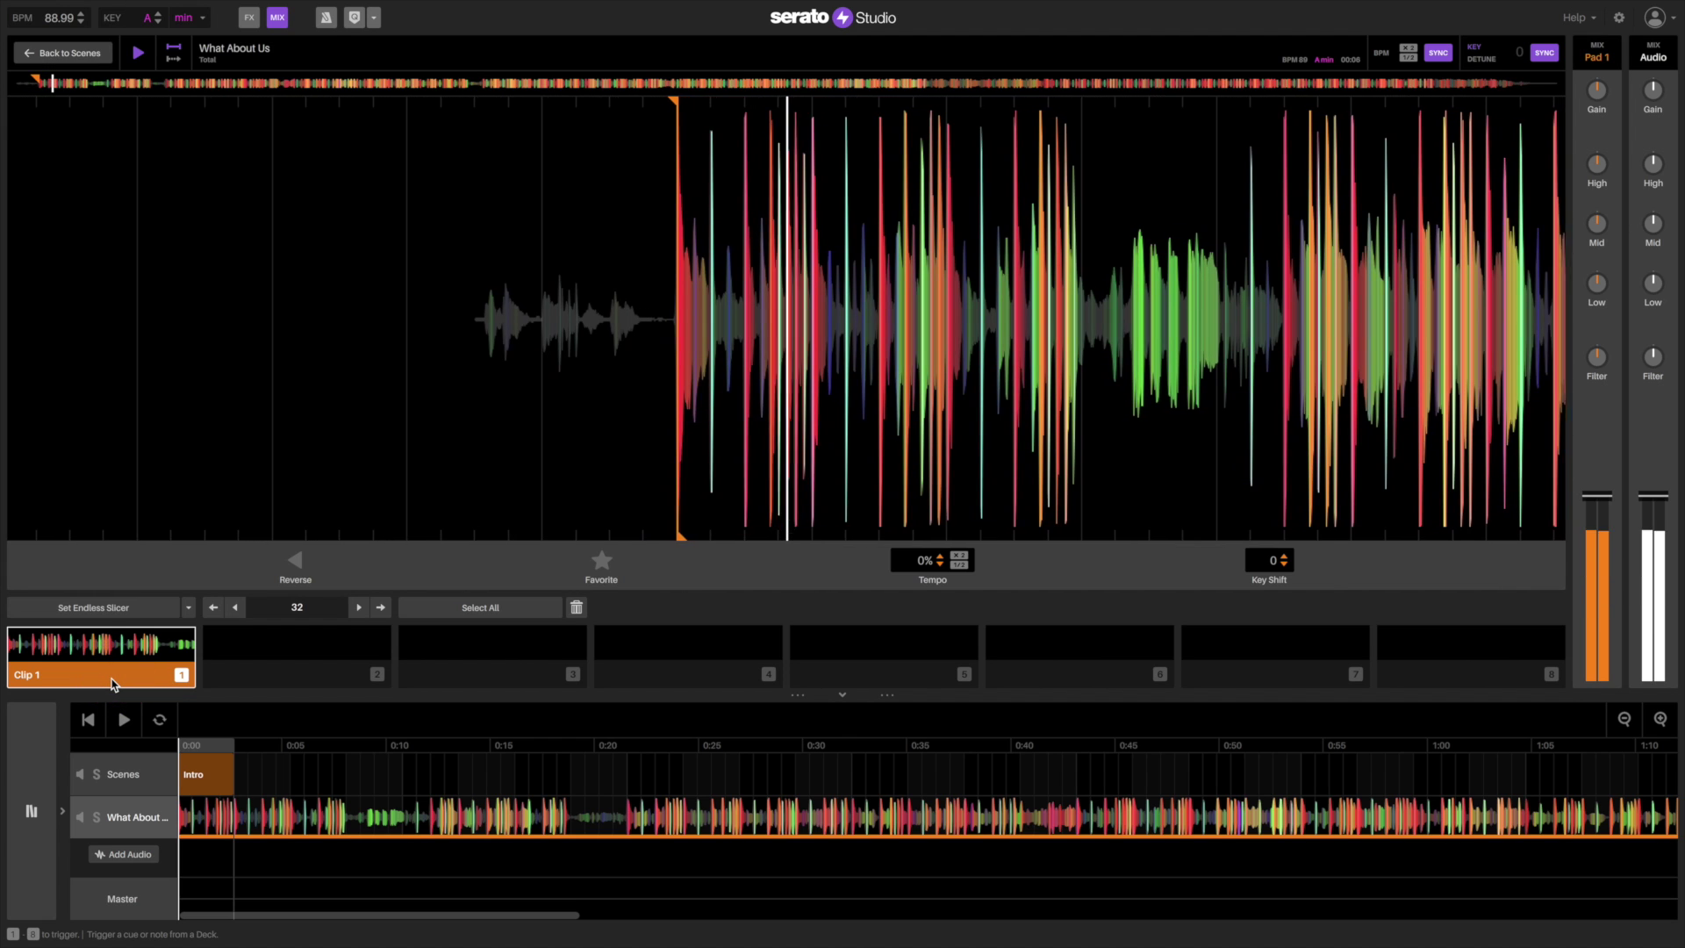
{"action": "left_click", "coordinate": [113, 683]}
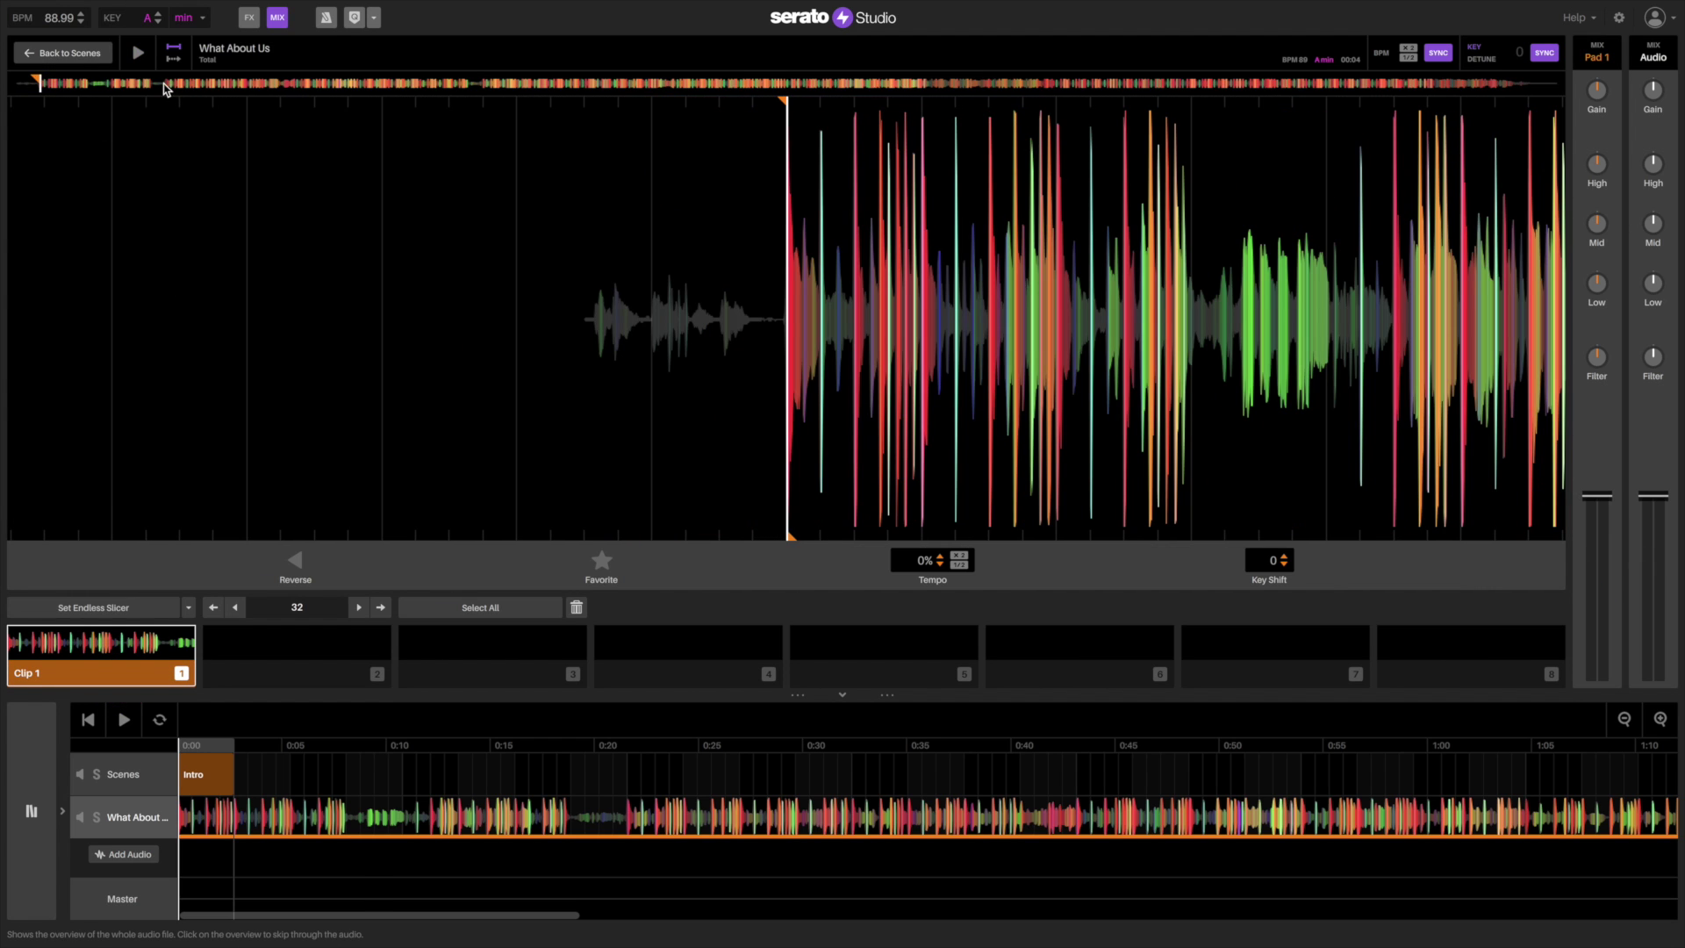
- Find the breakdown just past the middle of the song and set a cue on pad 2 at its first beat
{"action": "left_click", "coordinate": [165, 85]}
{"action": "left_click", "coordinate": [137, 53]}
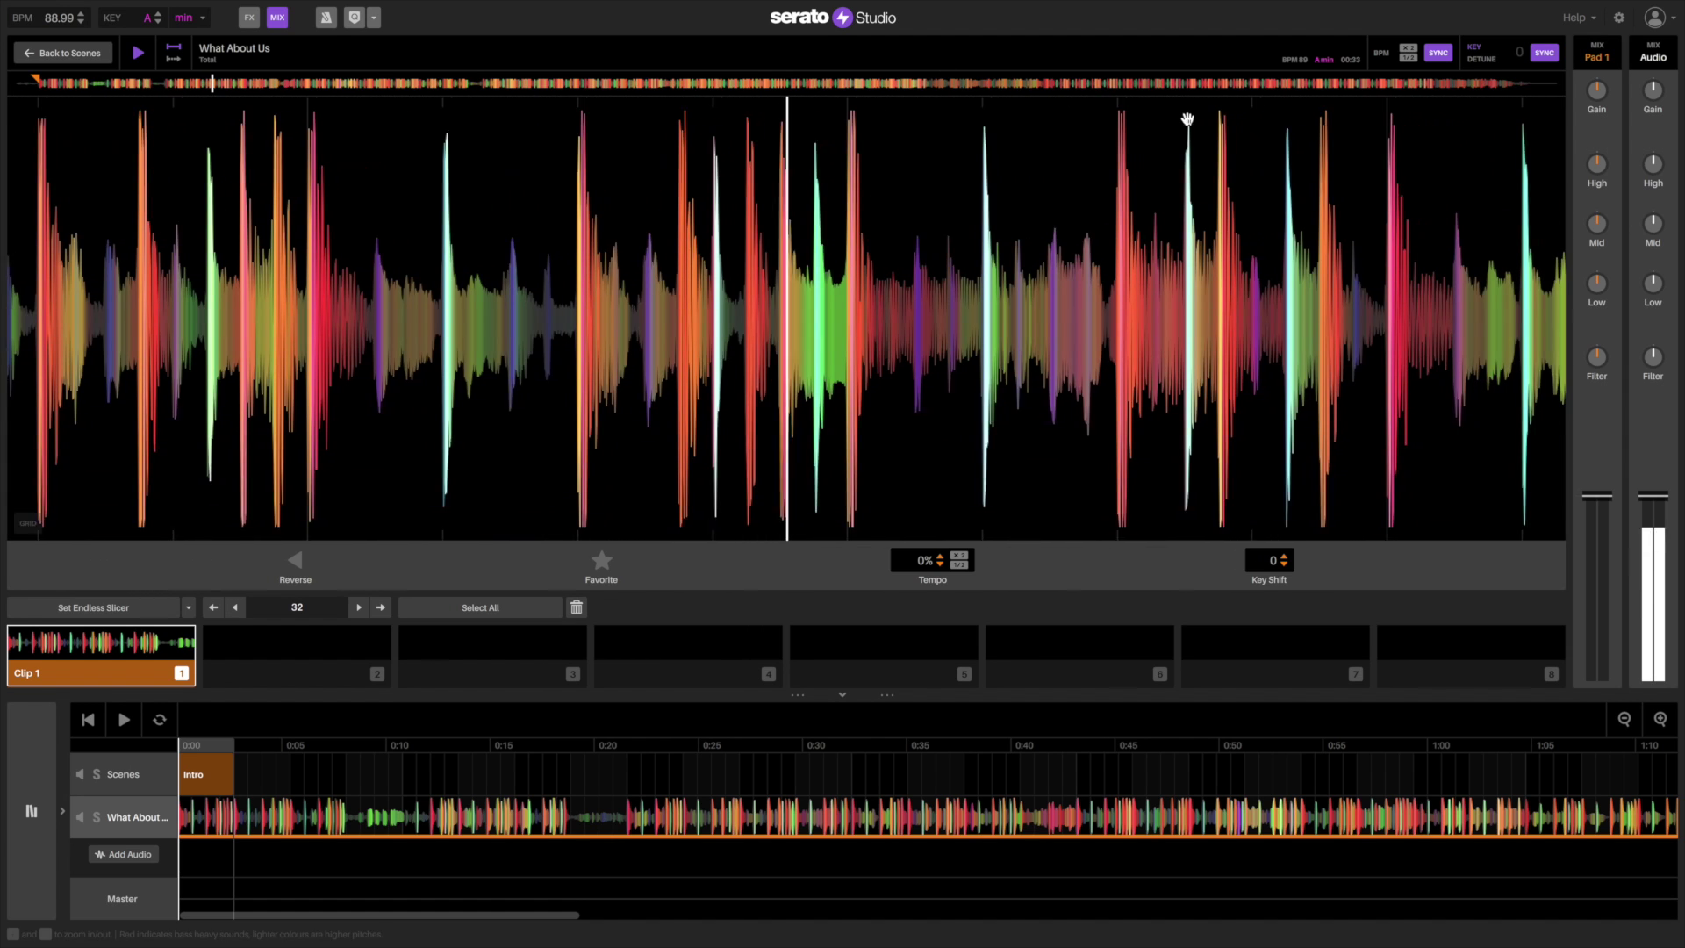
{"action": "left_click", "coordinate": [925, 83]}
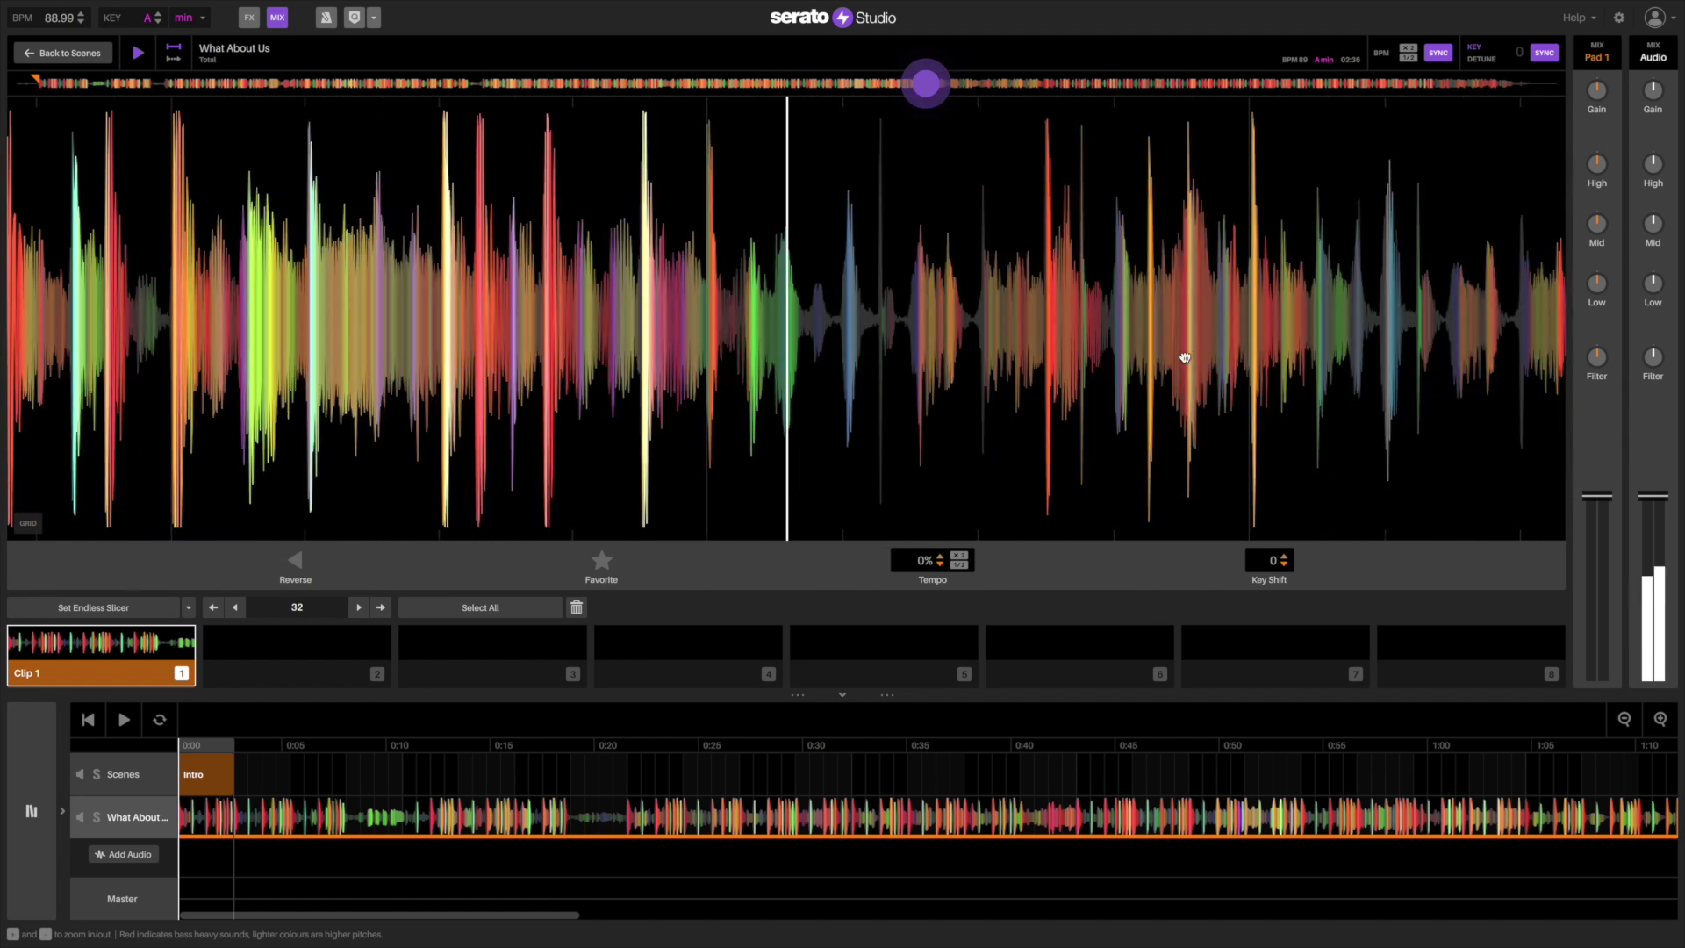
{"action": "left_click_drag", "start_coordinate": [1007, 387], "coordinate": [1024, 402]}
{"action": "key", "text": "2"}
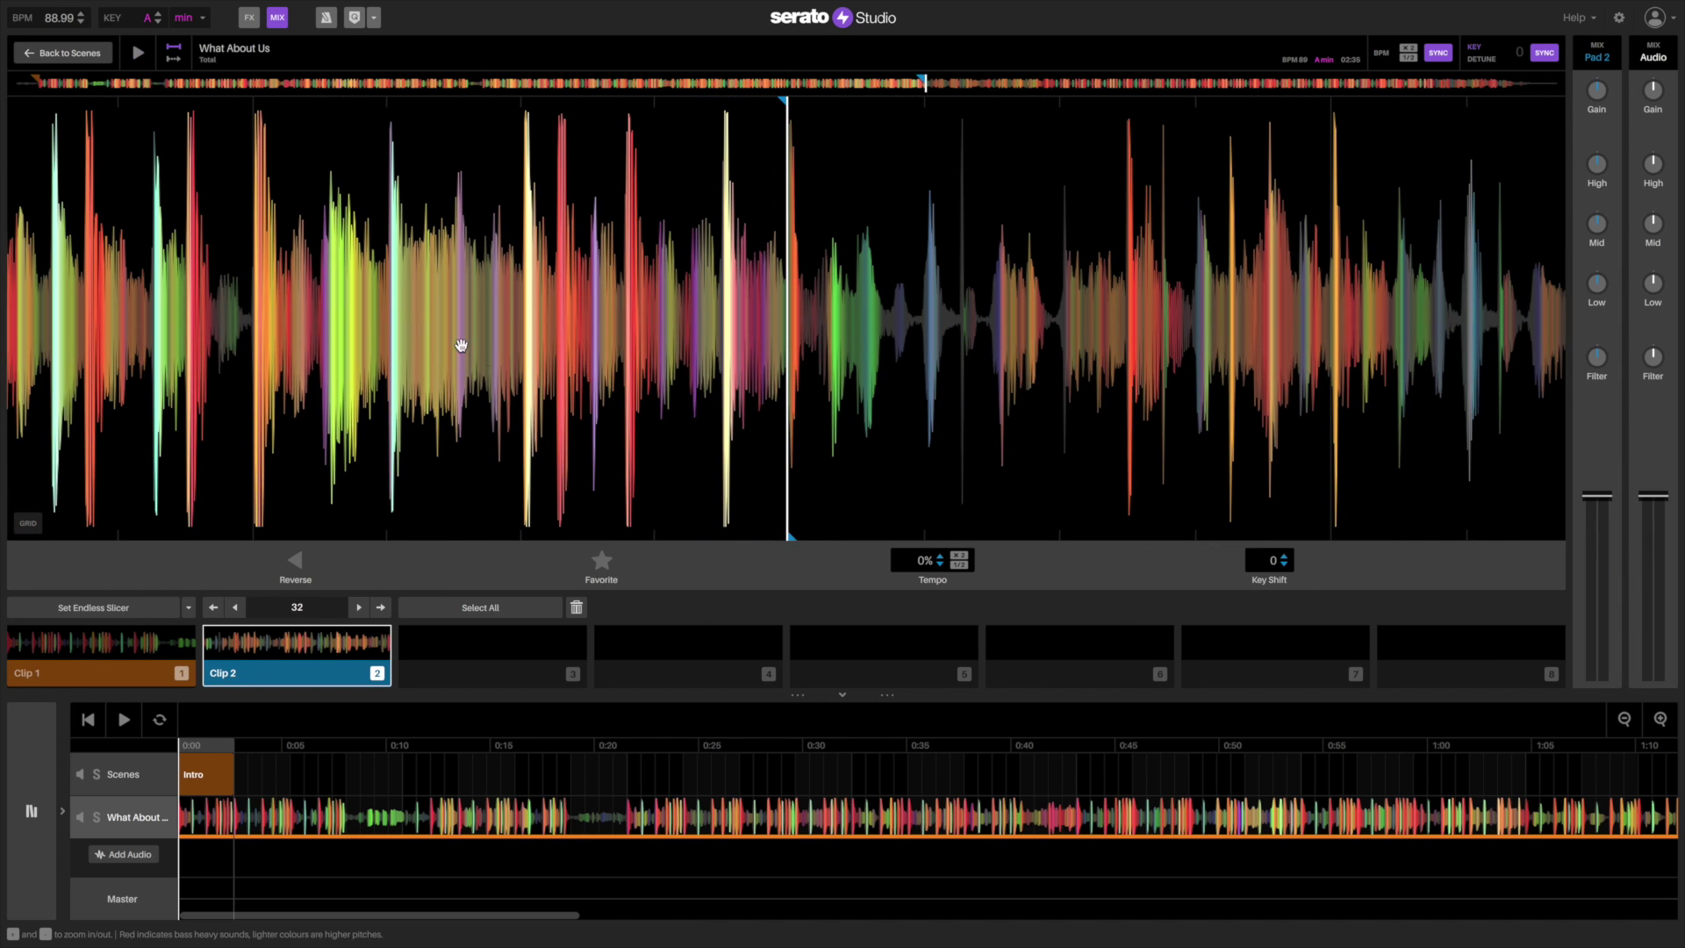
- Set cues on pads 3 and 4 at the downbeats near 0:26 and 0:47 of the song
{"action": "left_click", "coordinate": [165, 84]}
{"action": "left_click_drag", "start_coordinate": [797, 338], "coordinate": [940, 355]}
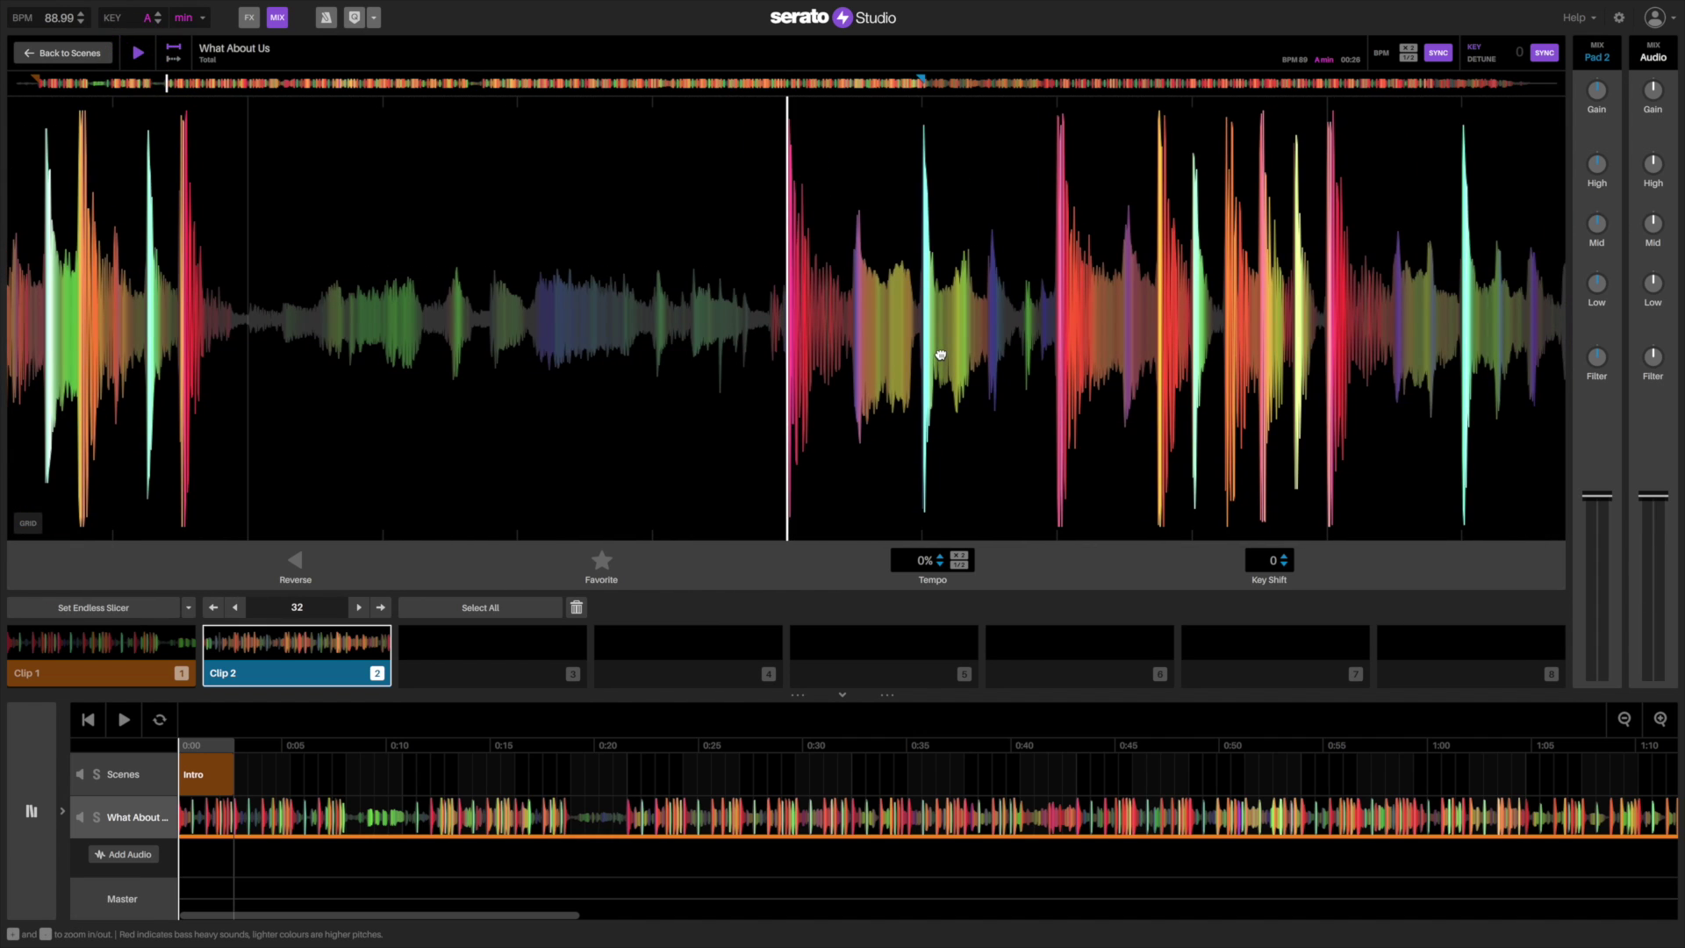
{"action": "key", "text": "3"}
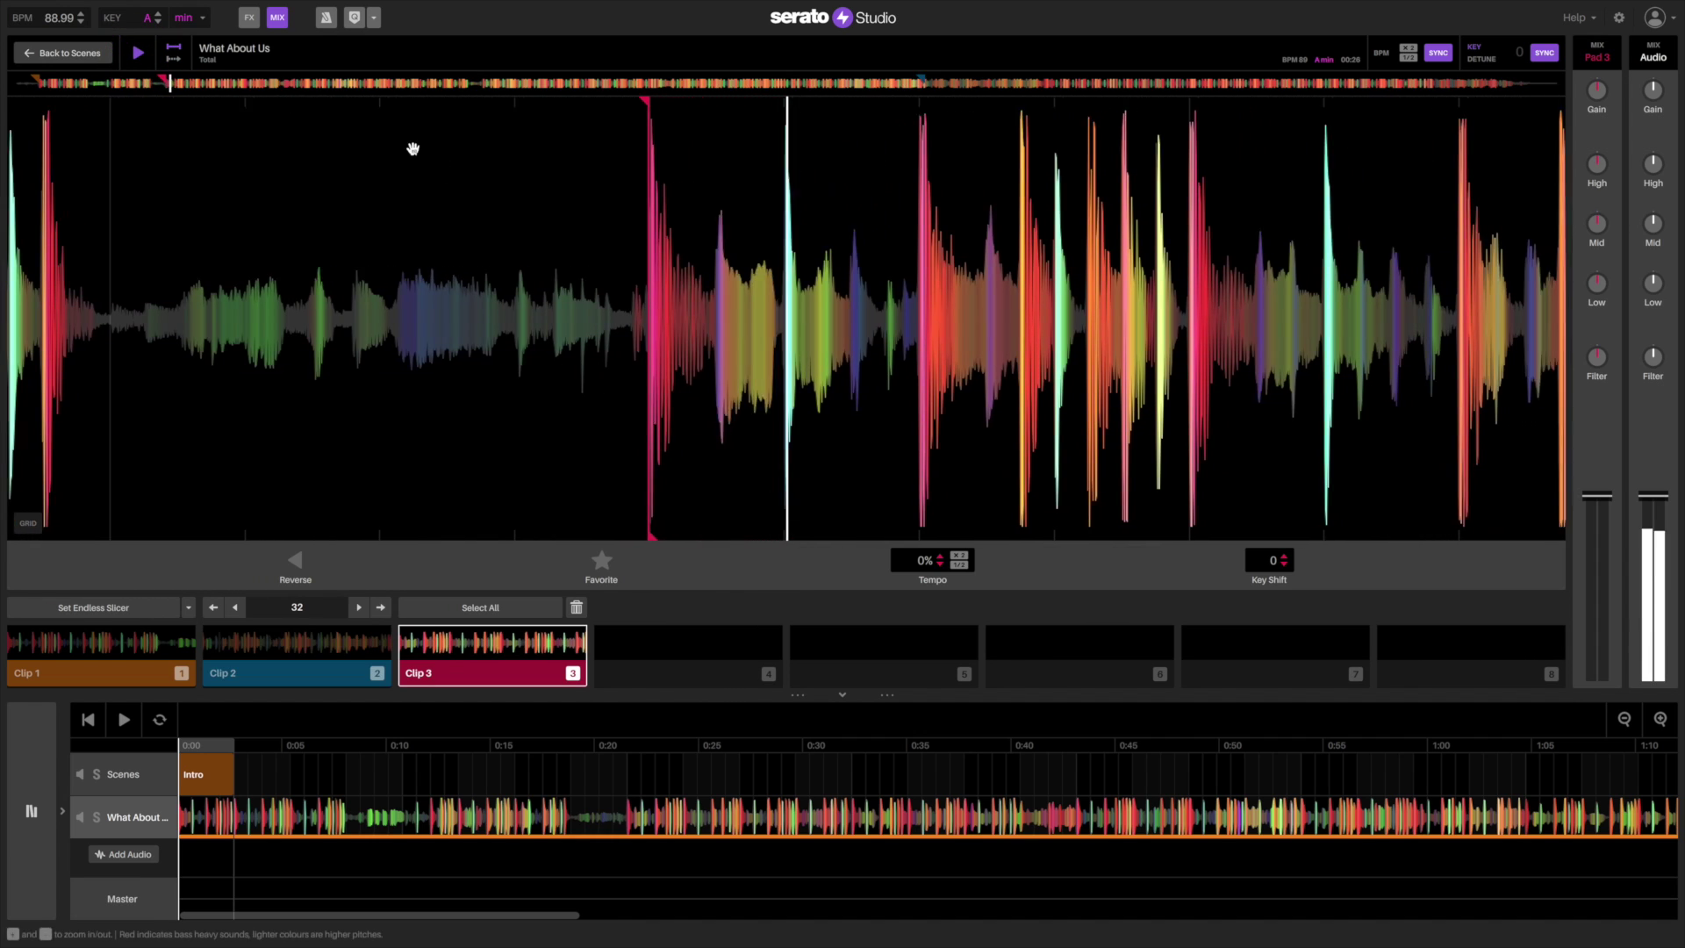
{"action": "left_click", "coordinate": [303, 84]}
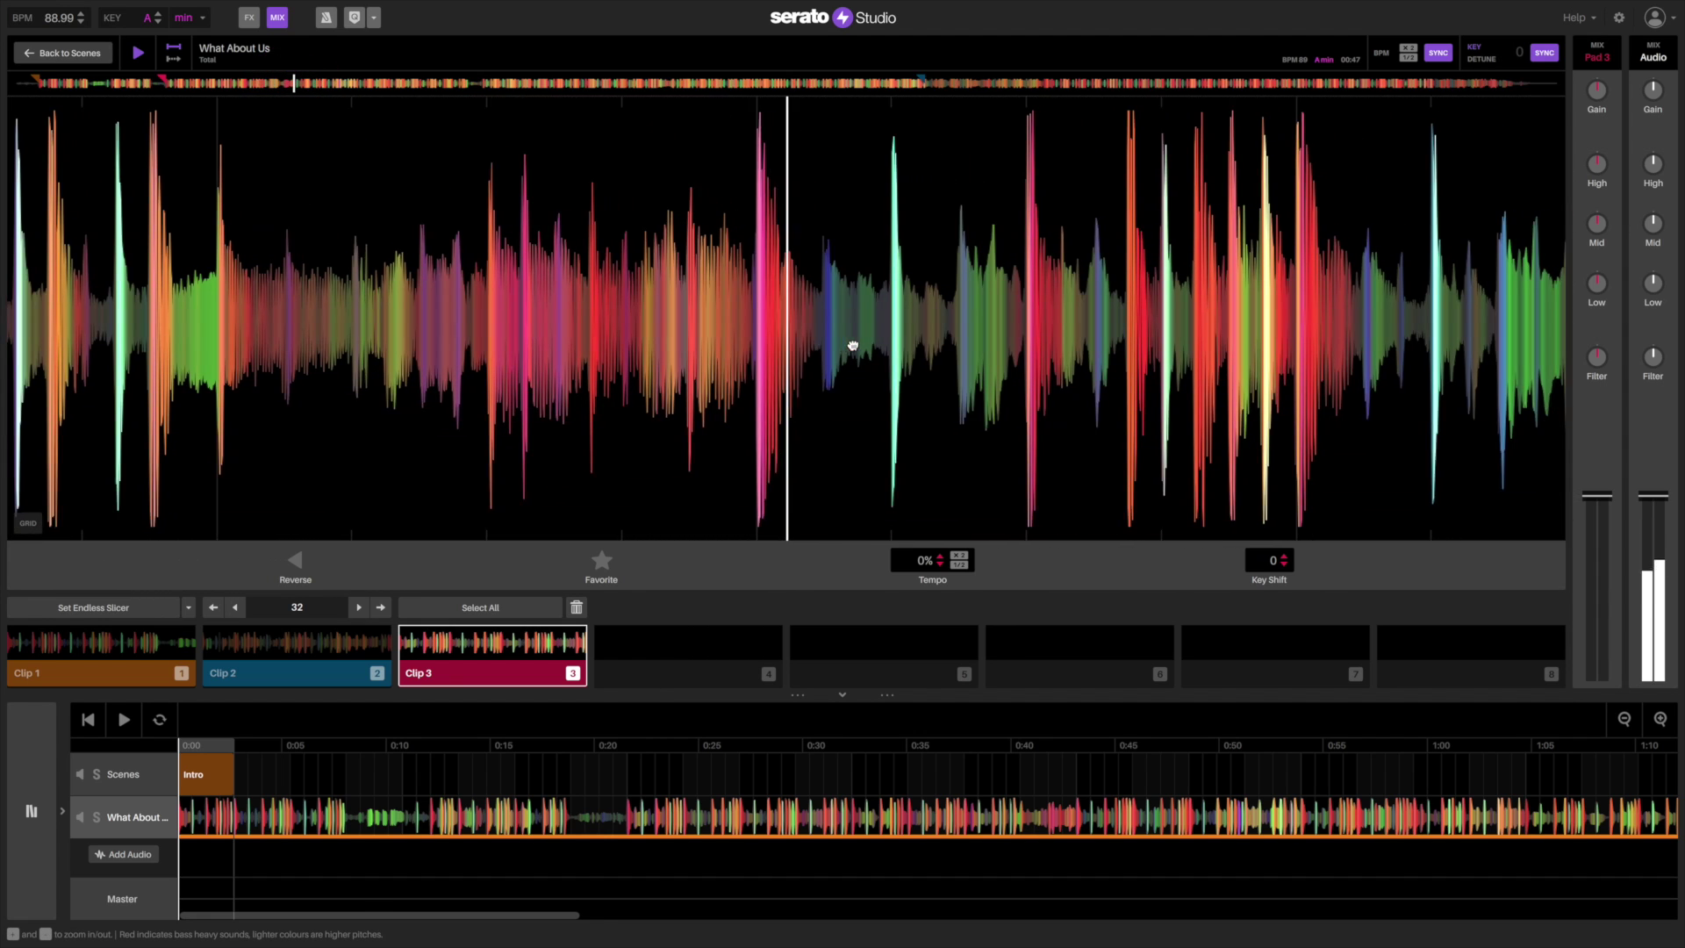
{"action": "left_click_drag", "start_coordinate": [852, 345], "coordinate": [883, 361]}
{"action": "key", "text": "4"}
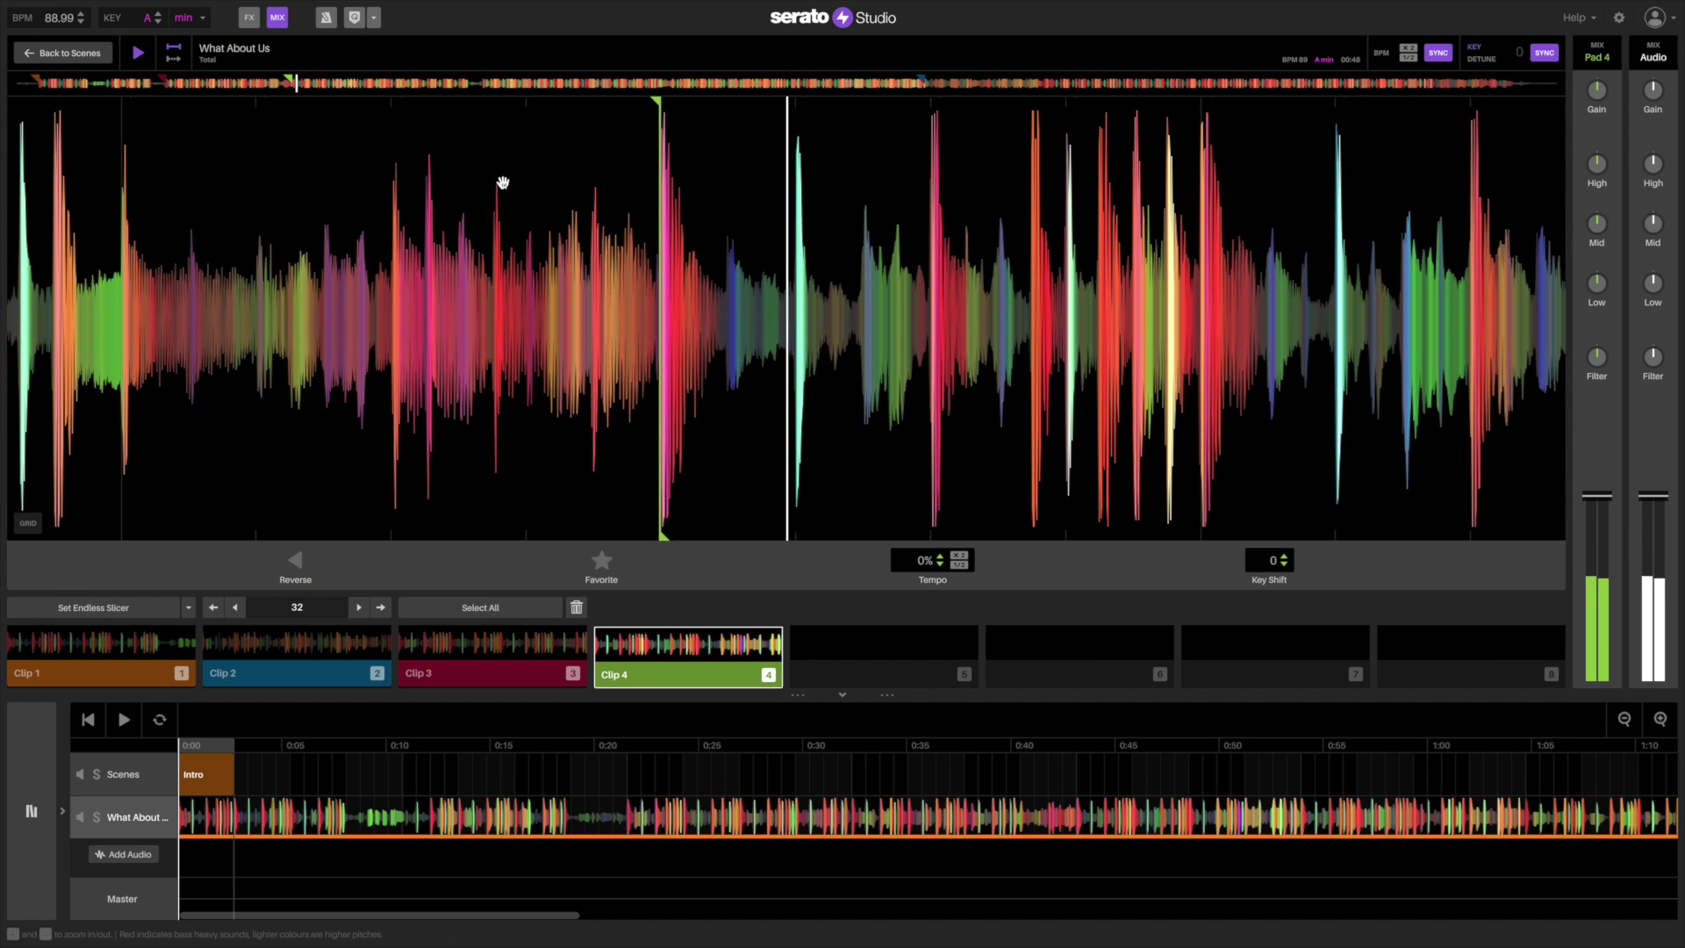
- Set cues on pads 5 and 6 at the downbeats near 1:52 and 4:01 of the song
{"action": "left_click", "coordinate": [429, 83]}
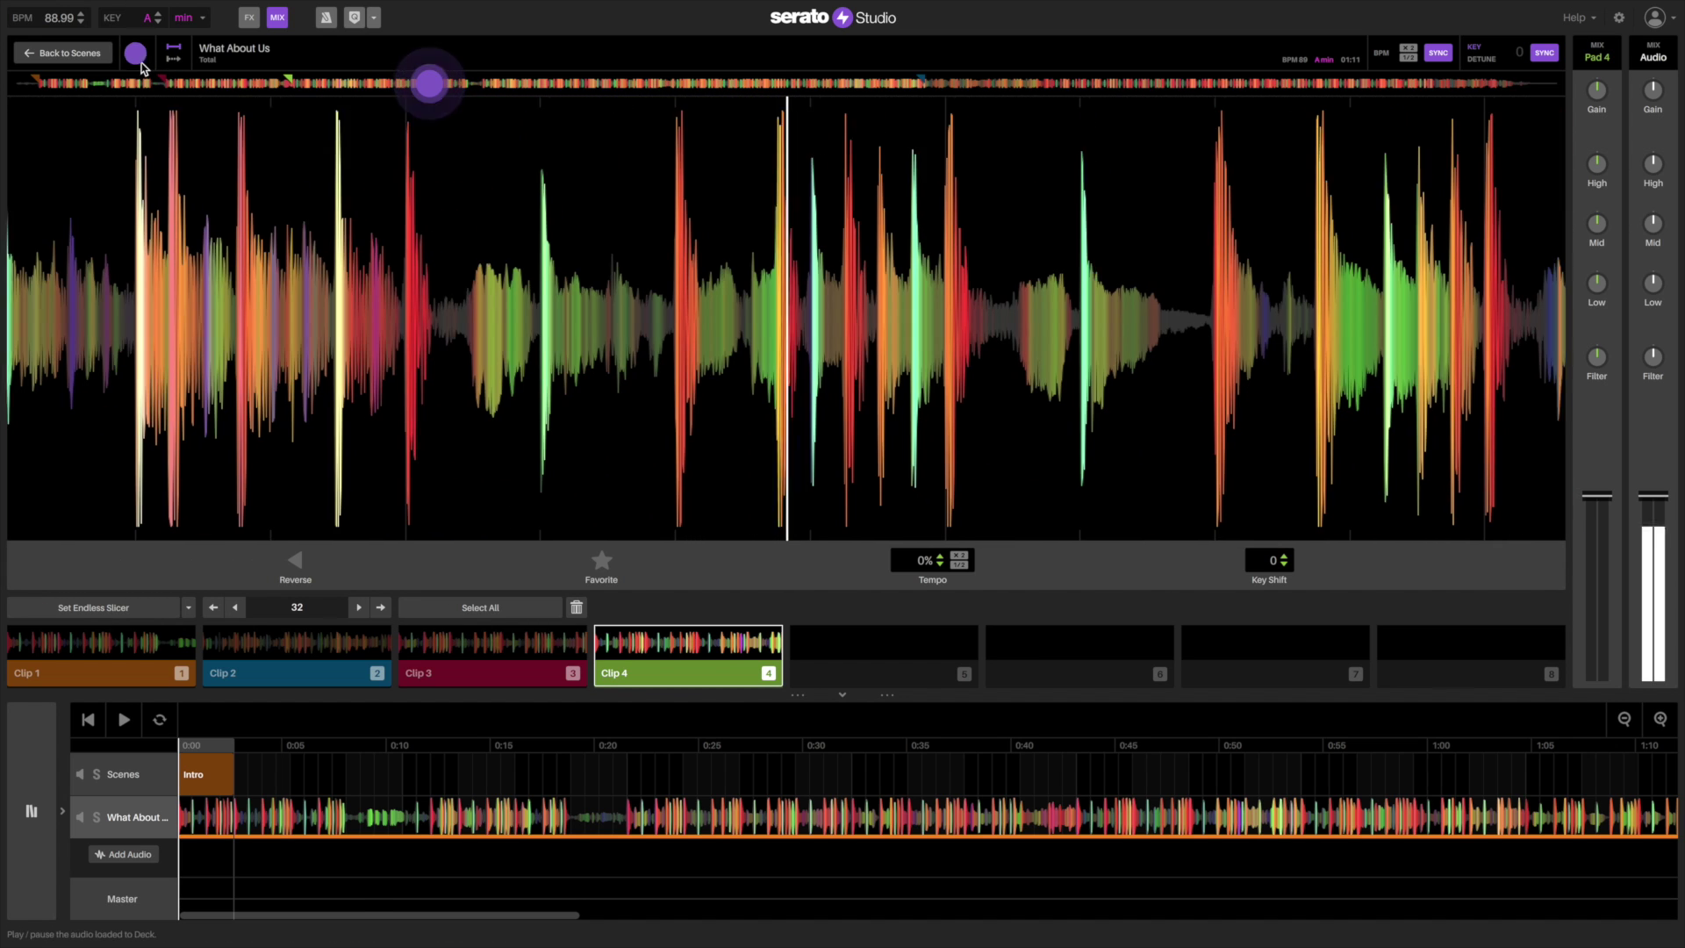
{"action": "left_click_drag", "start_coordinate": [490, 83], "coordinate": [536, 88]}
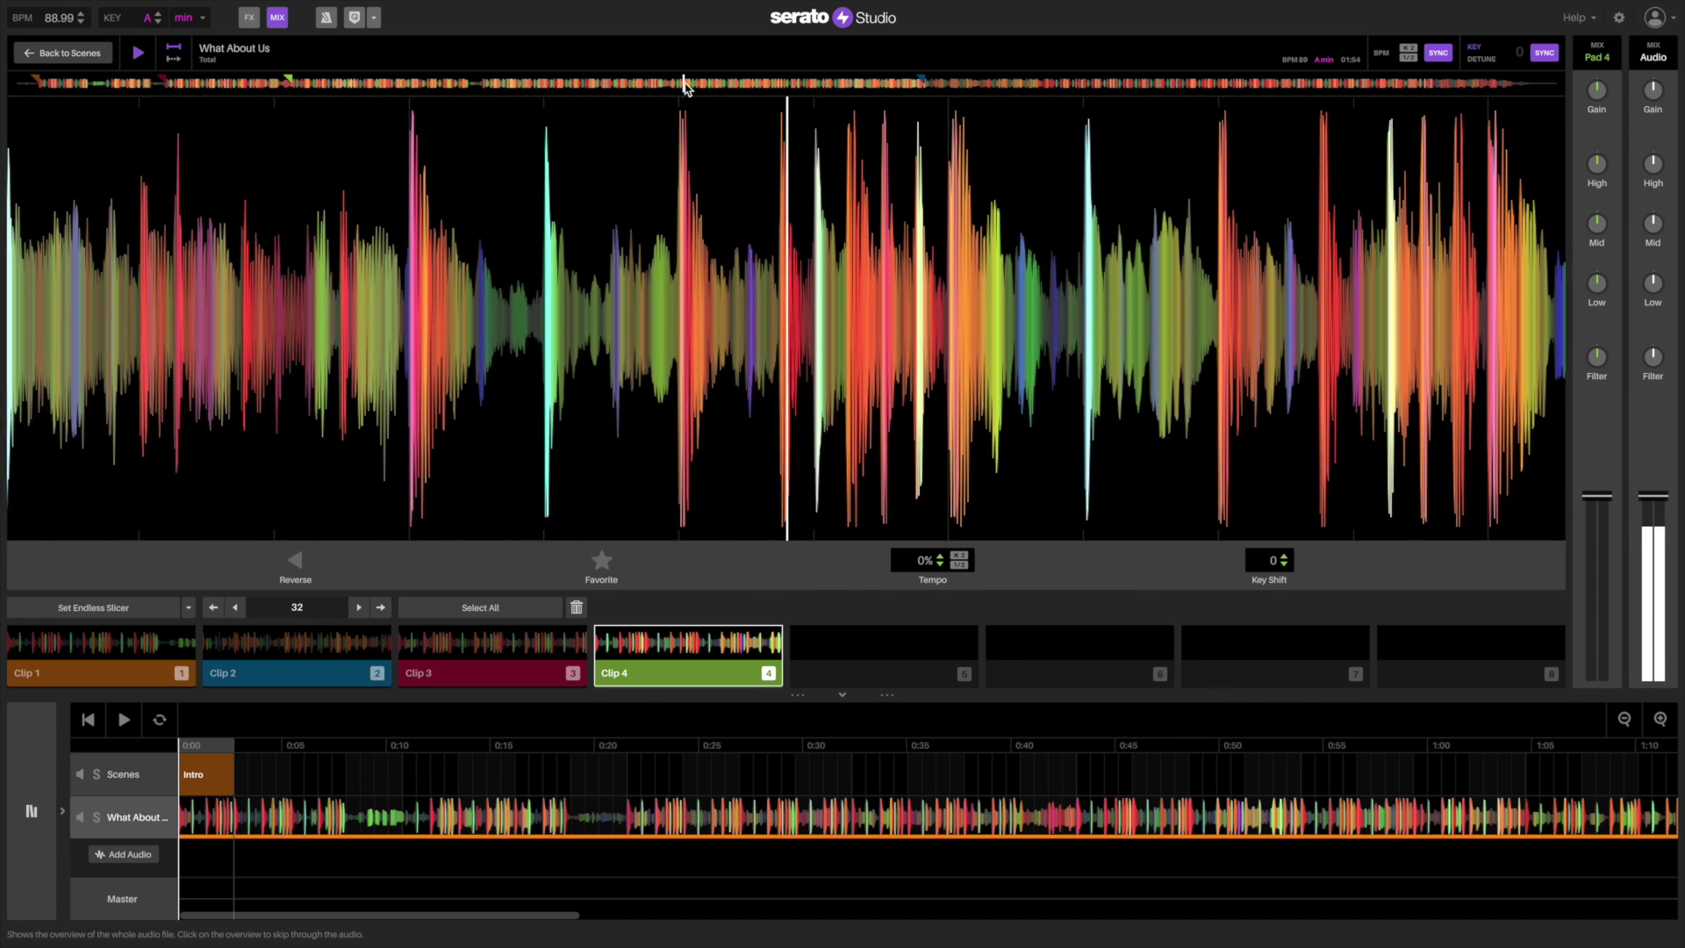
{"action": "left_click", "coordinate": [671, 85]}
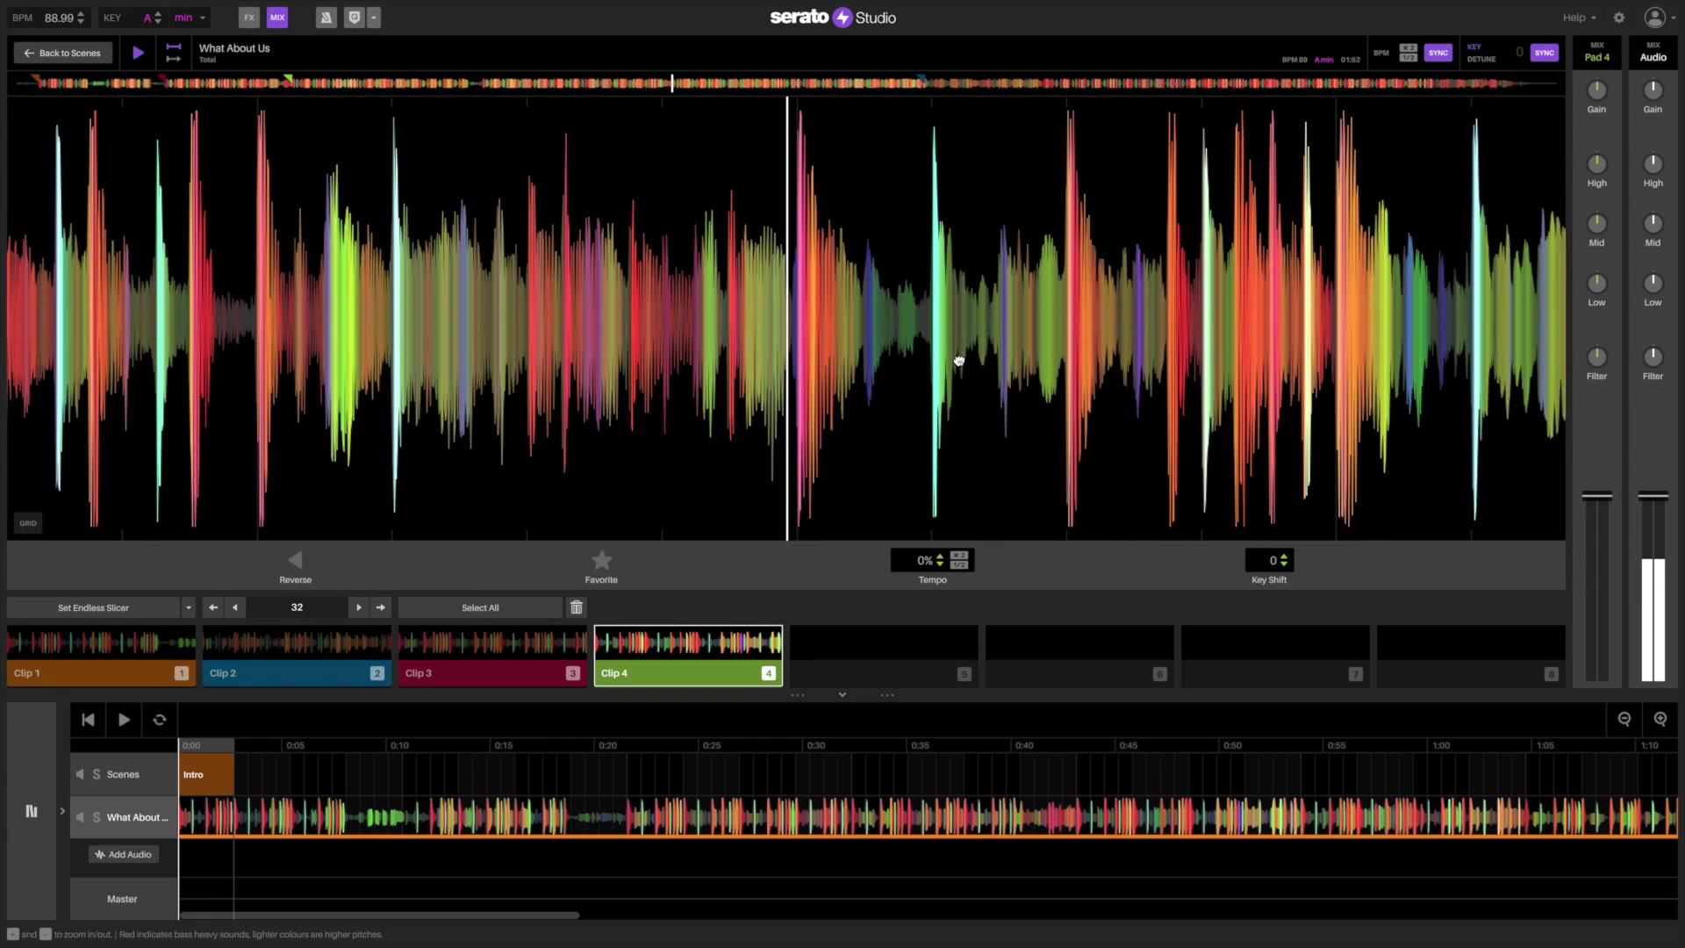
{"action": "left_click_drag", "start_coordinate": [942, 363], "coordinate": [946, 363]}
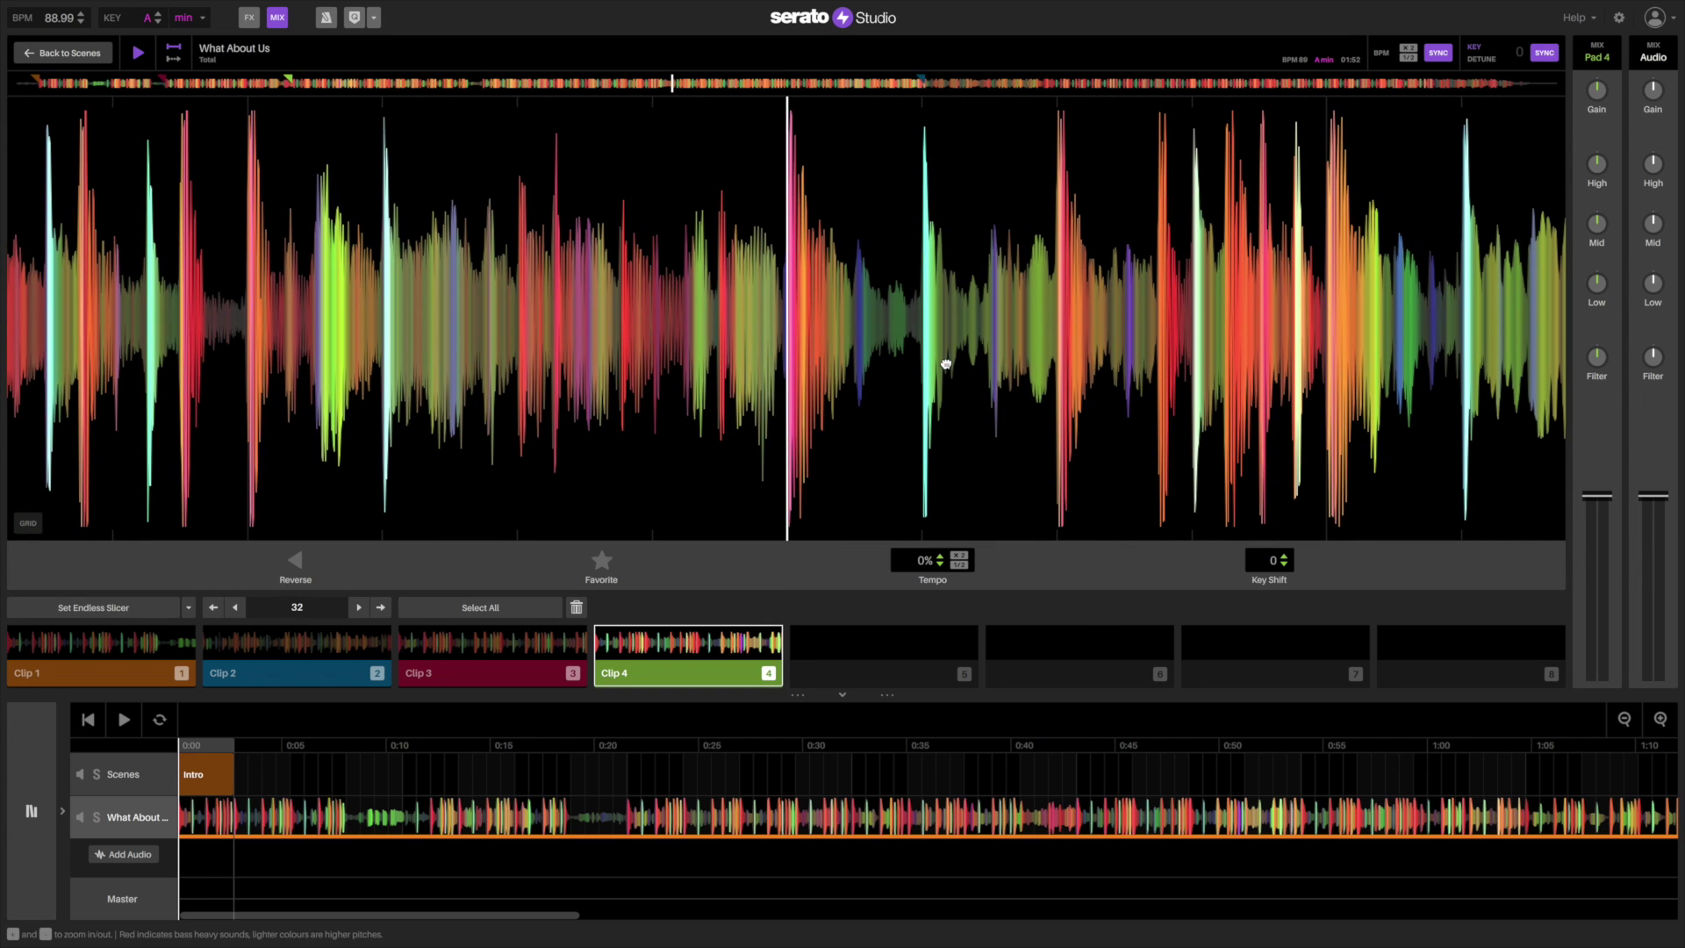
{"action": "key", "text": "5"}
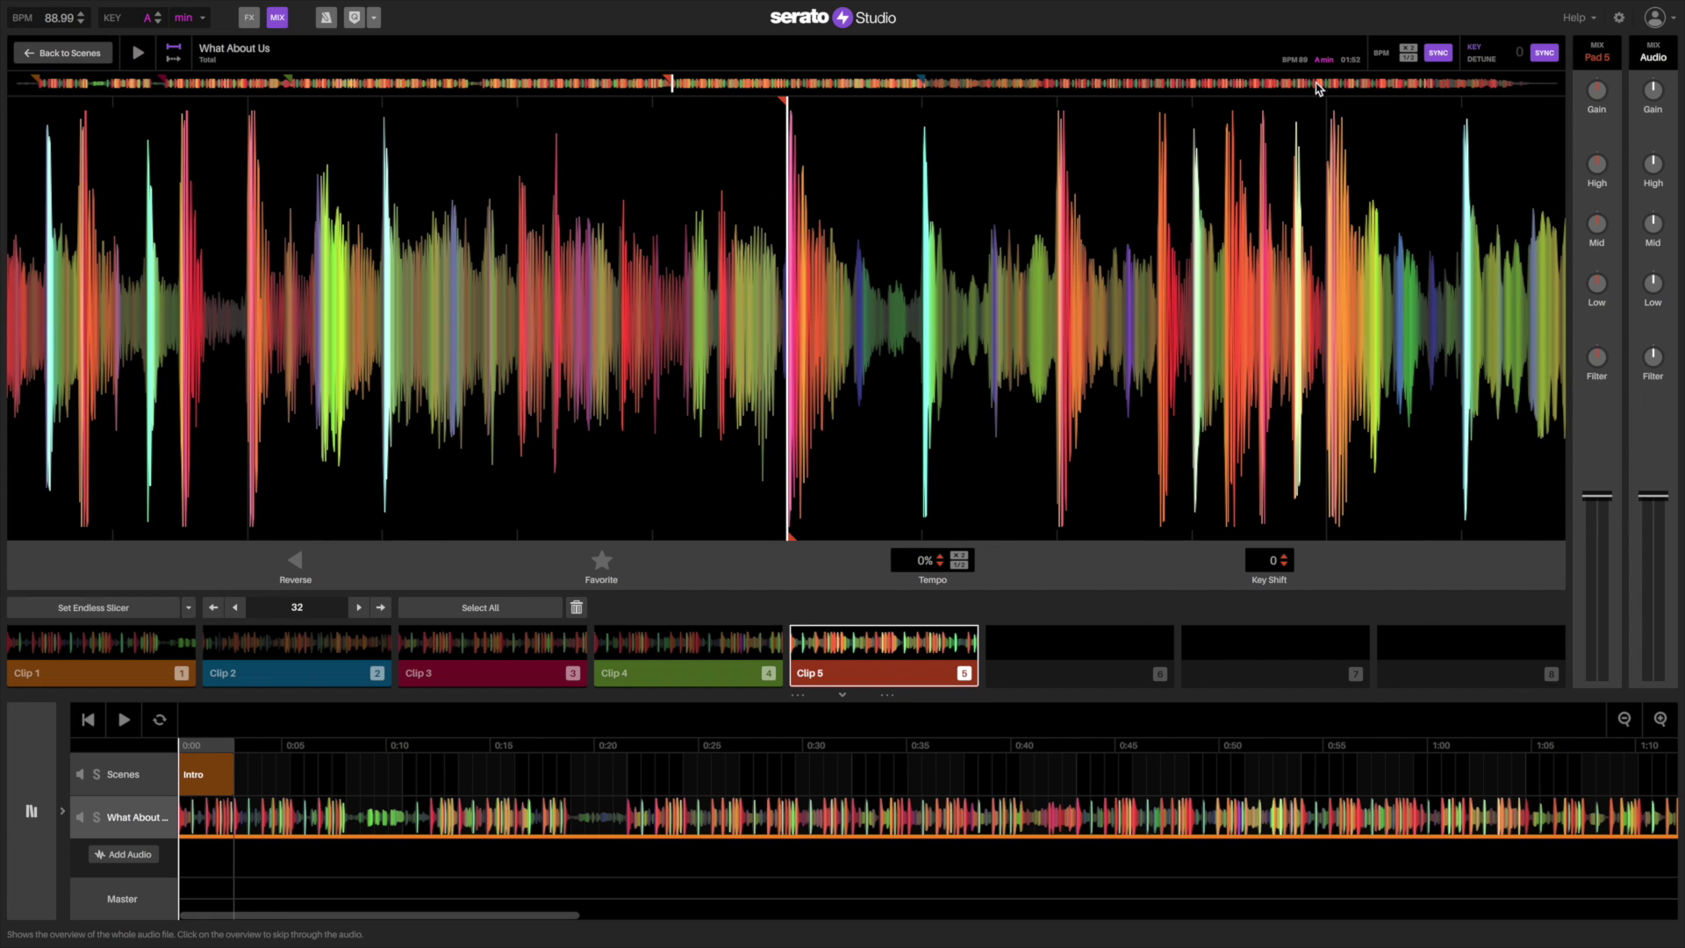
{"action": "left_click", "coordinate": [1423, 84]}
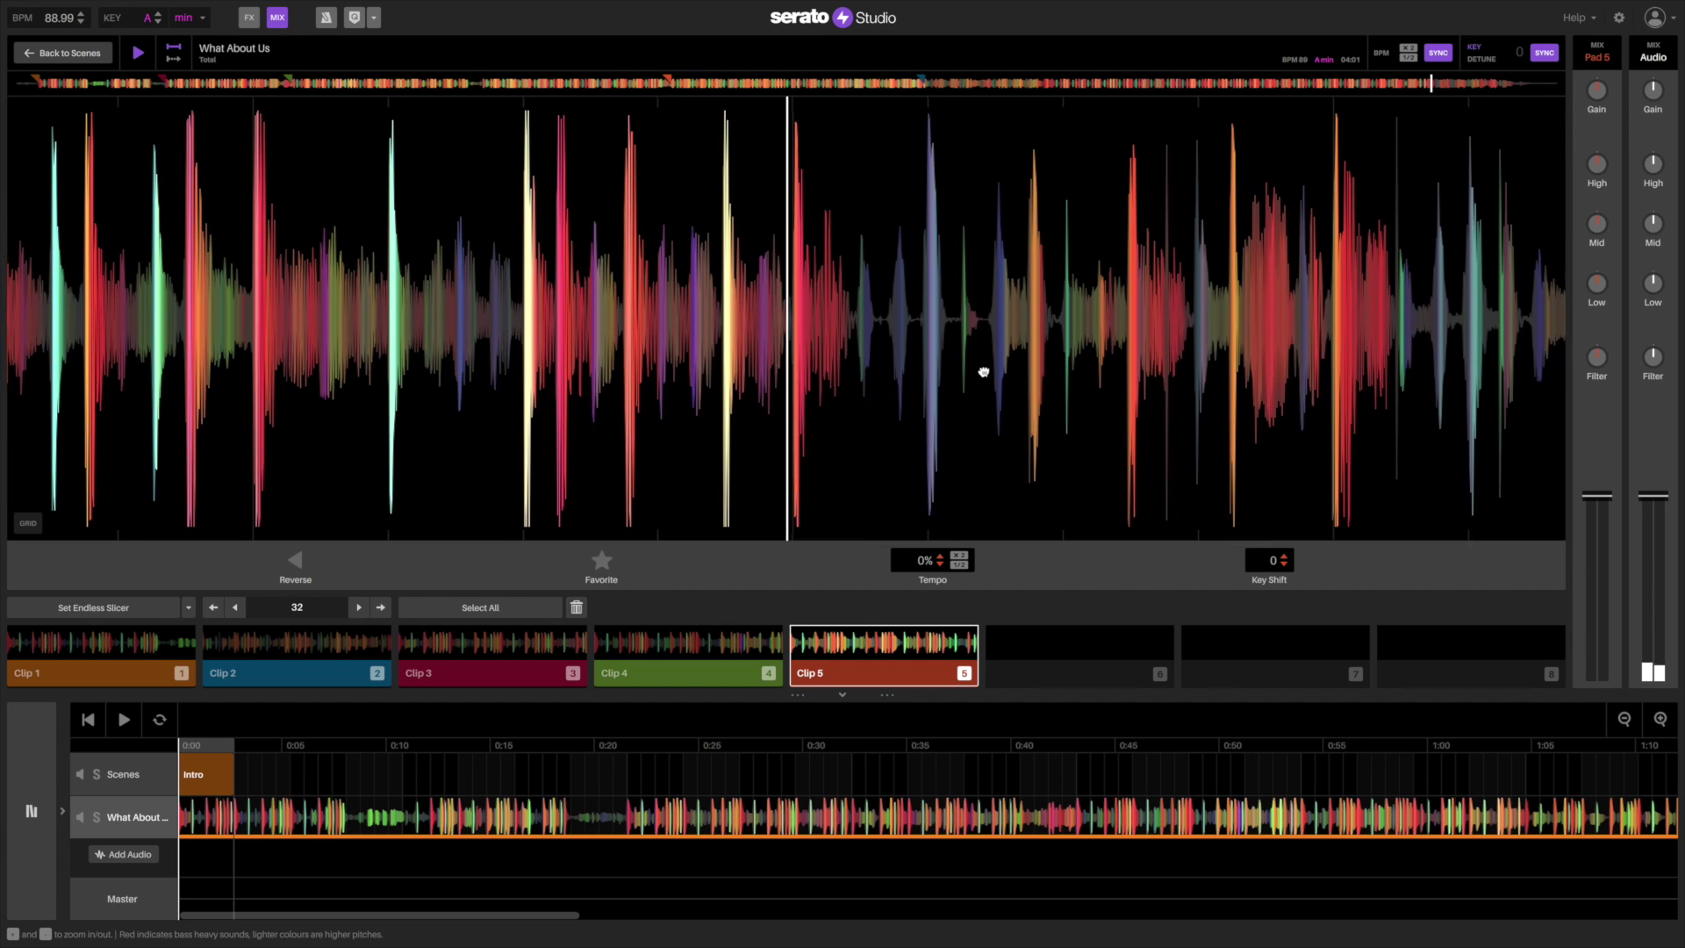
{"action": "key", "text": "6"}
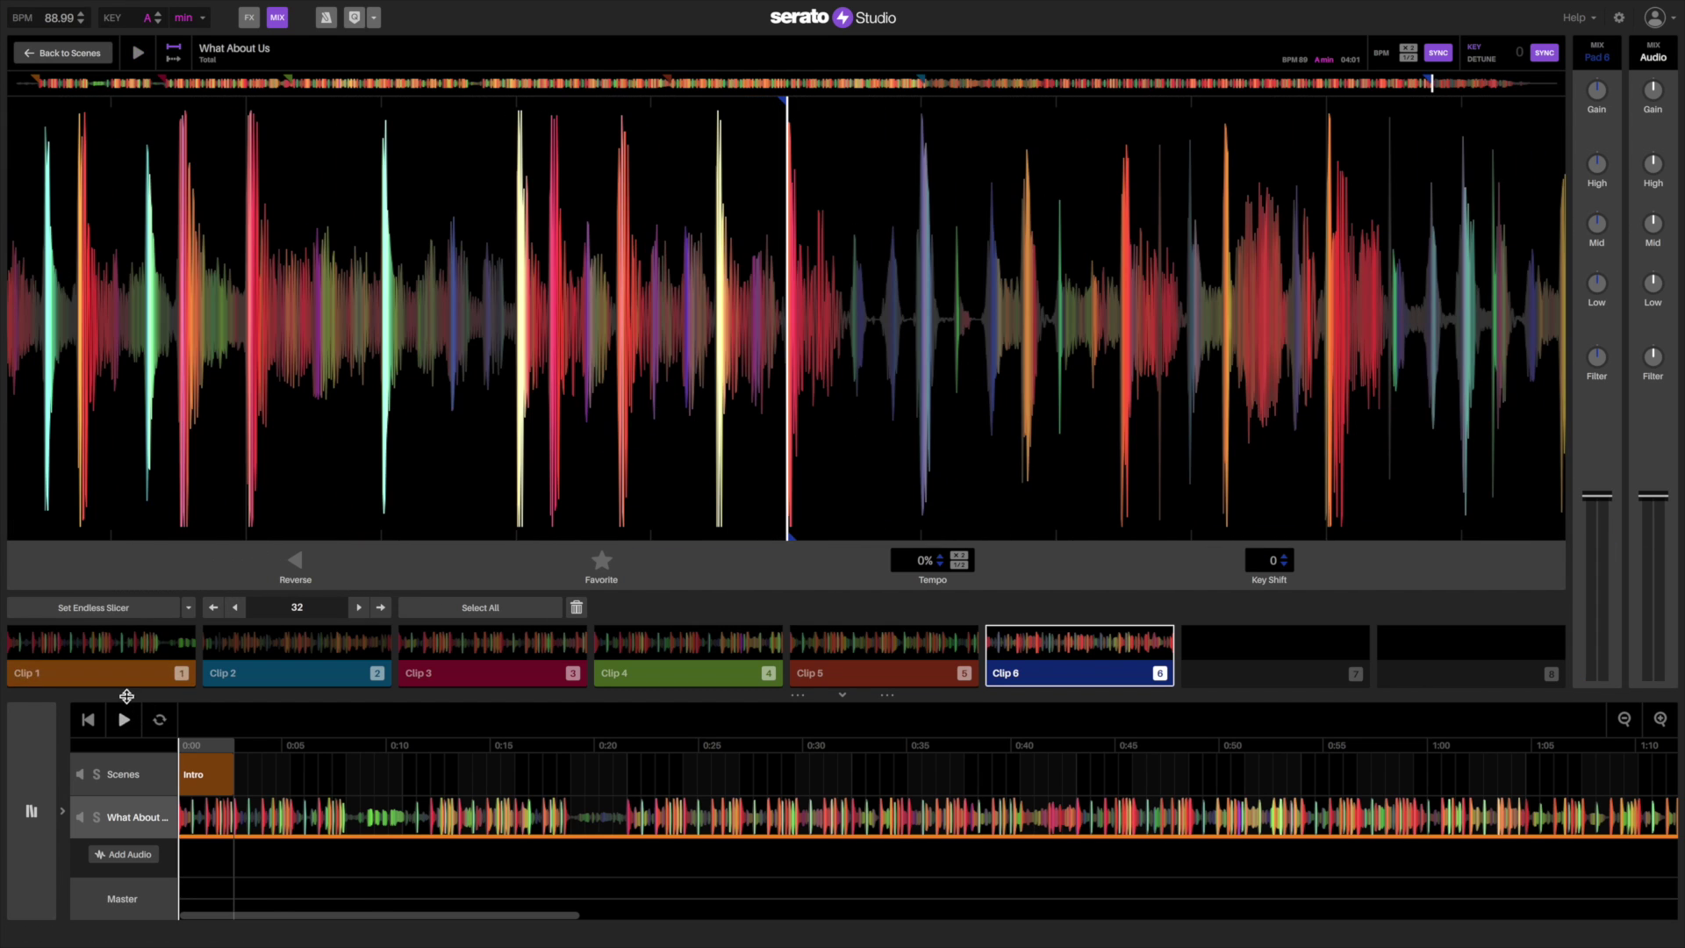
- Audition all six cue clips in order, and return to Clip 2
{"action": "left_click", "coordinate": [127, 684]}
{"action": "left_click", "coordinate": [281, 674]}
{"action": "left_click", "coordinate": [459, 674]}
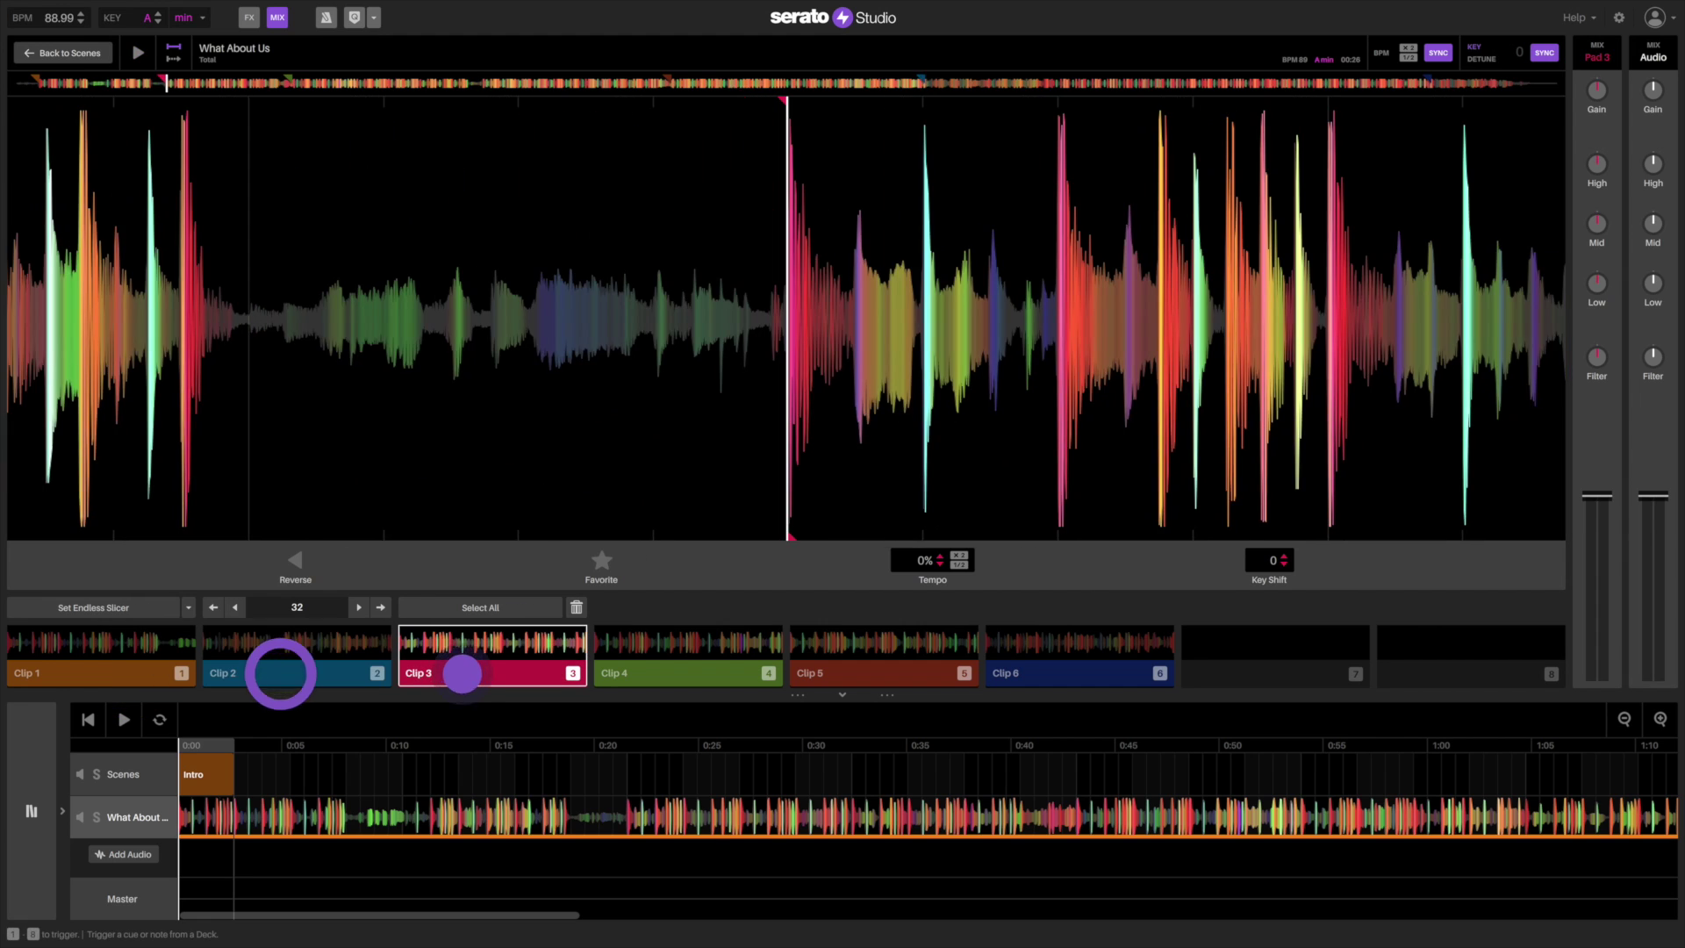
{"action": "left_click", "coordinate": [658, 673]}
{"action": "left_click", "coordinate": [831, 676]}
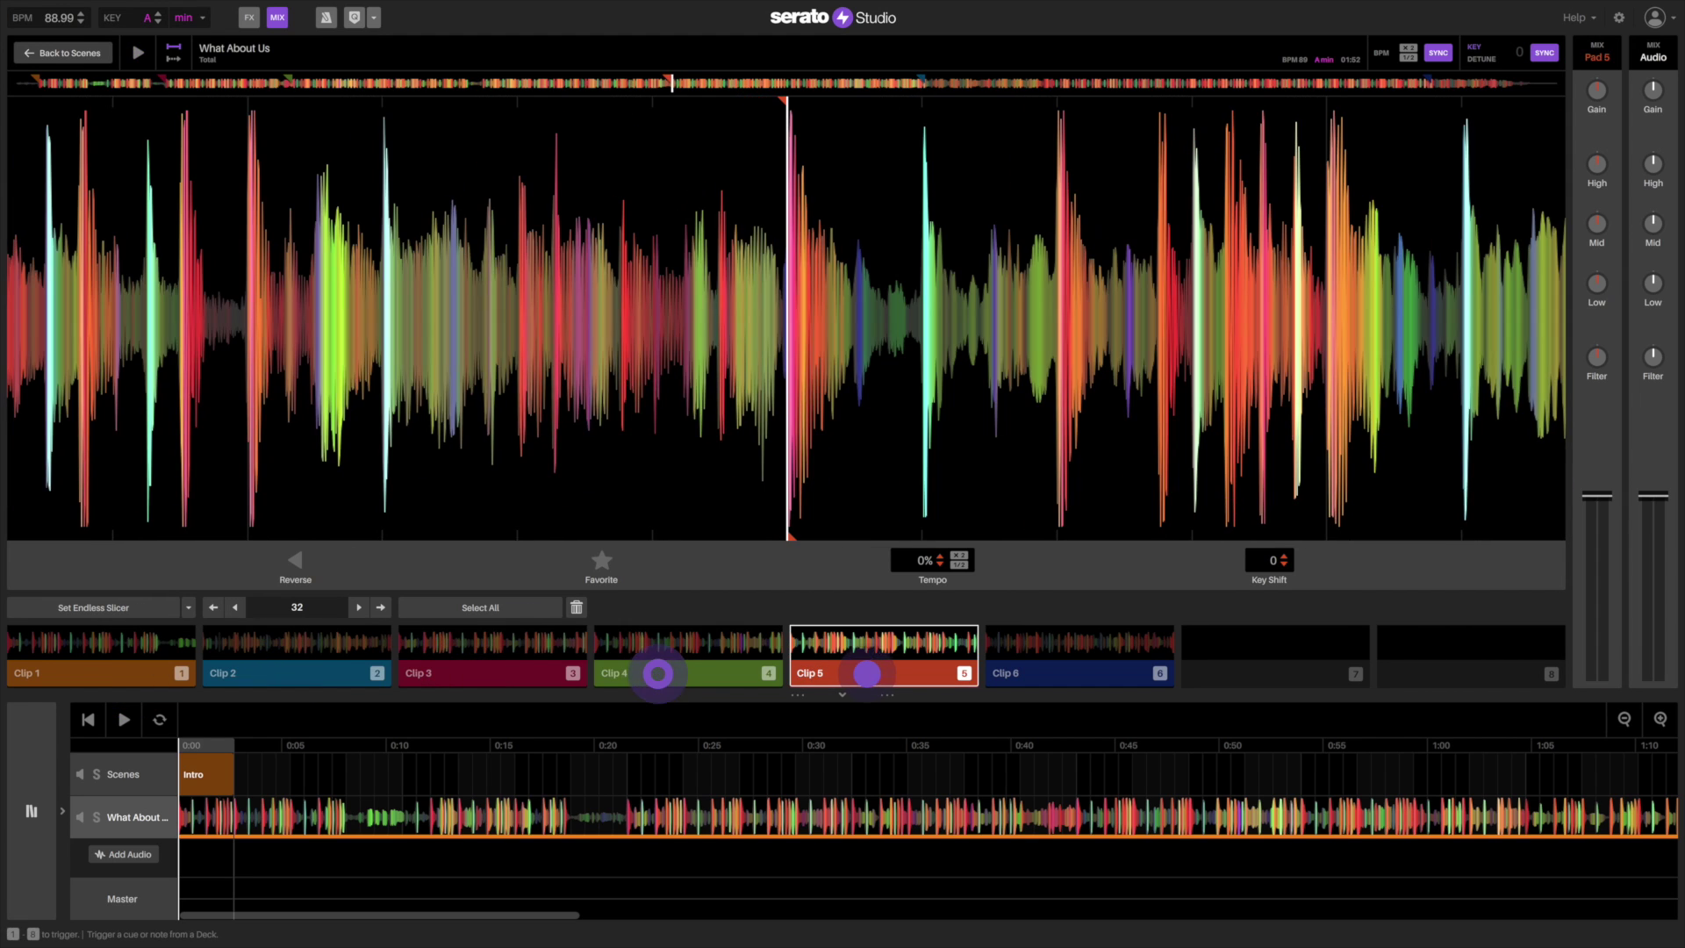
{"action": "left_click", "coordinate": [1044, 674]}
{"action": "left_click", "coordinate": [301, 672]}
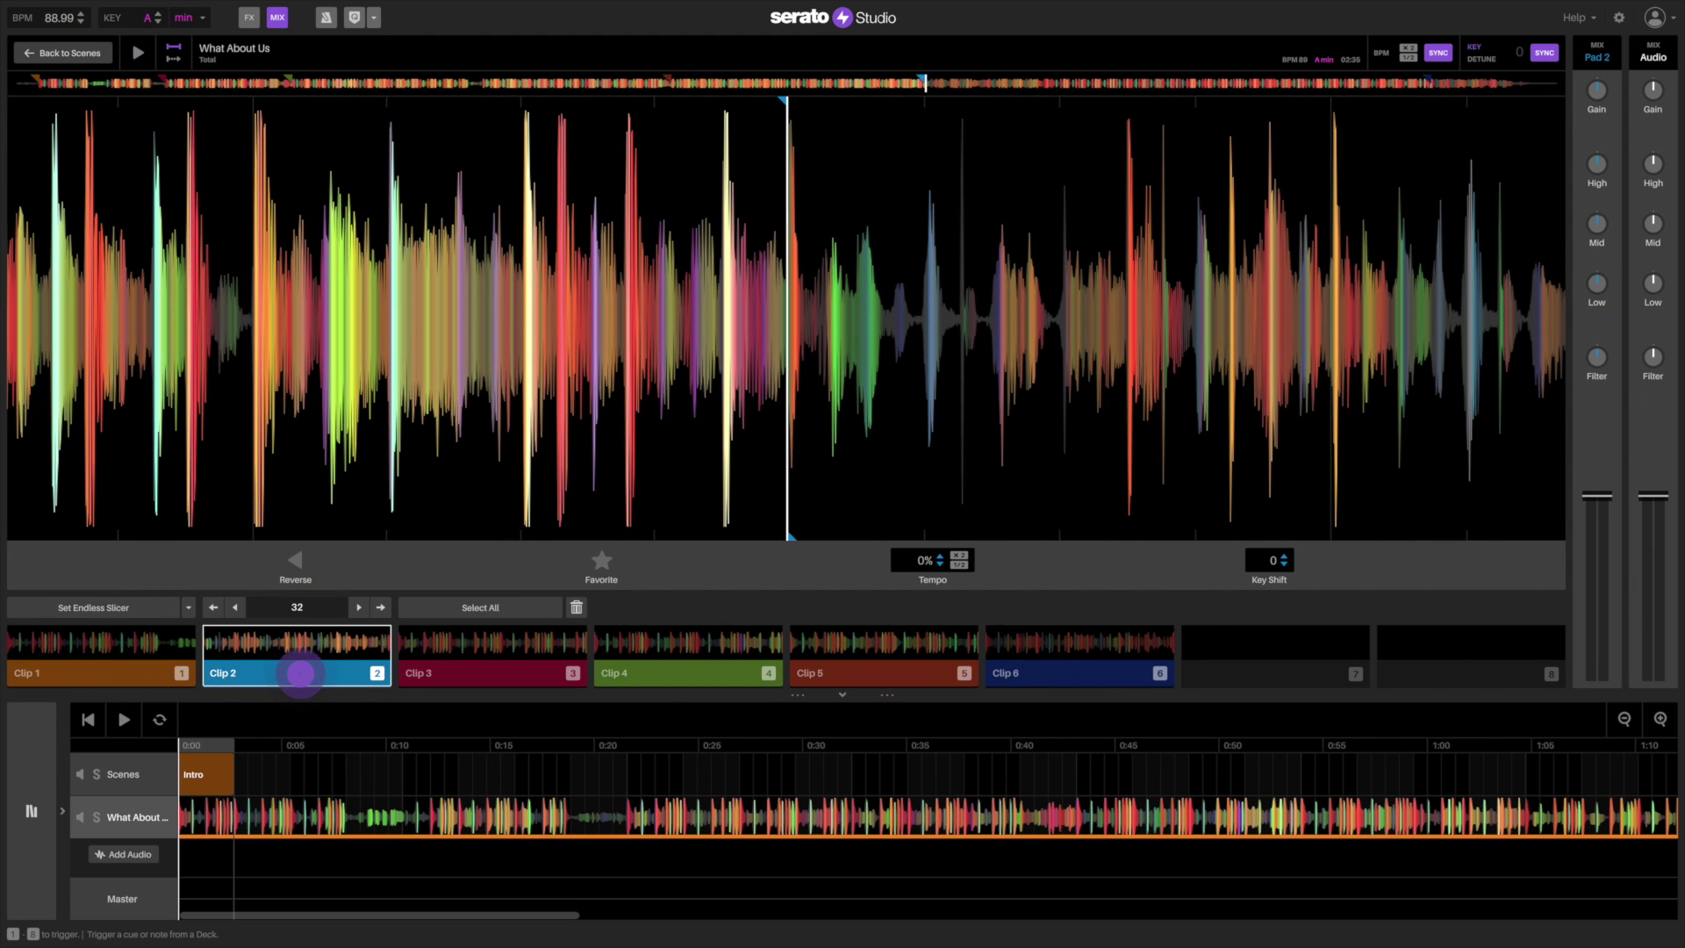
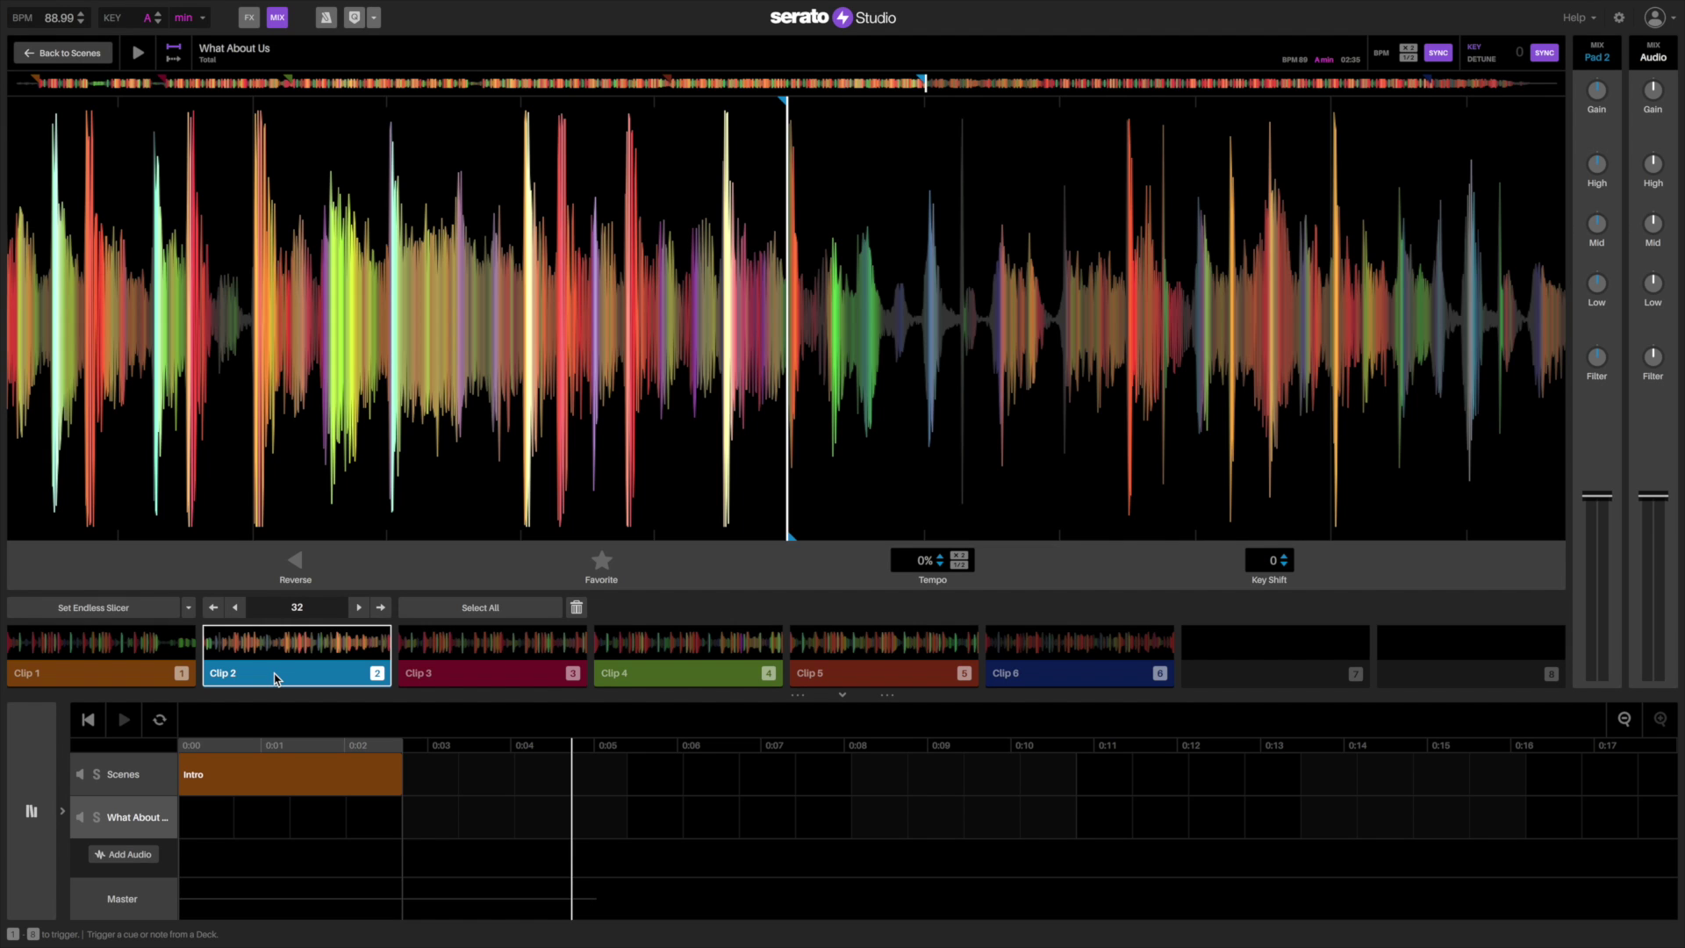
- Place Clip 2 at the start of the What About Us timeline track and trim it to about 11 seconds
{"action": "left_click_drag", "start_coordinate": [274, 677], "coordinate": [270, 827]}
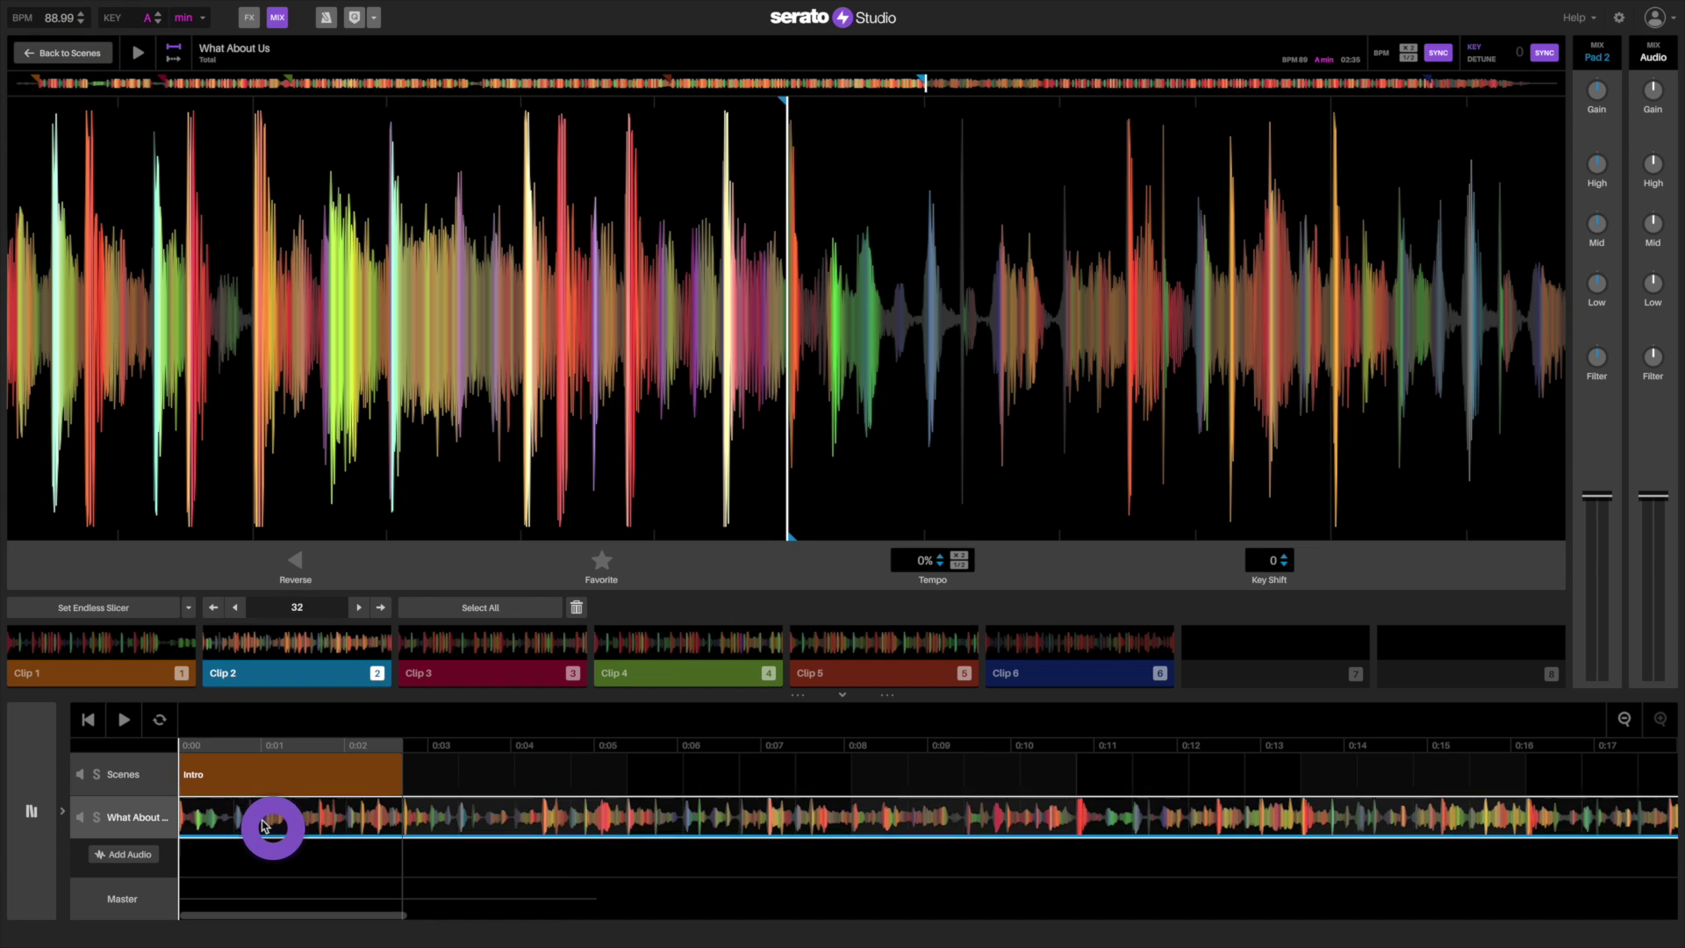
{"action": "left_click", "coordinate": [1624, 718]}
{"action": "left_click", "coordinate": [1624, 719]}
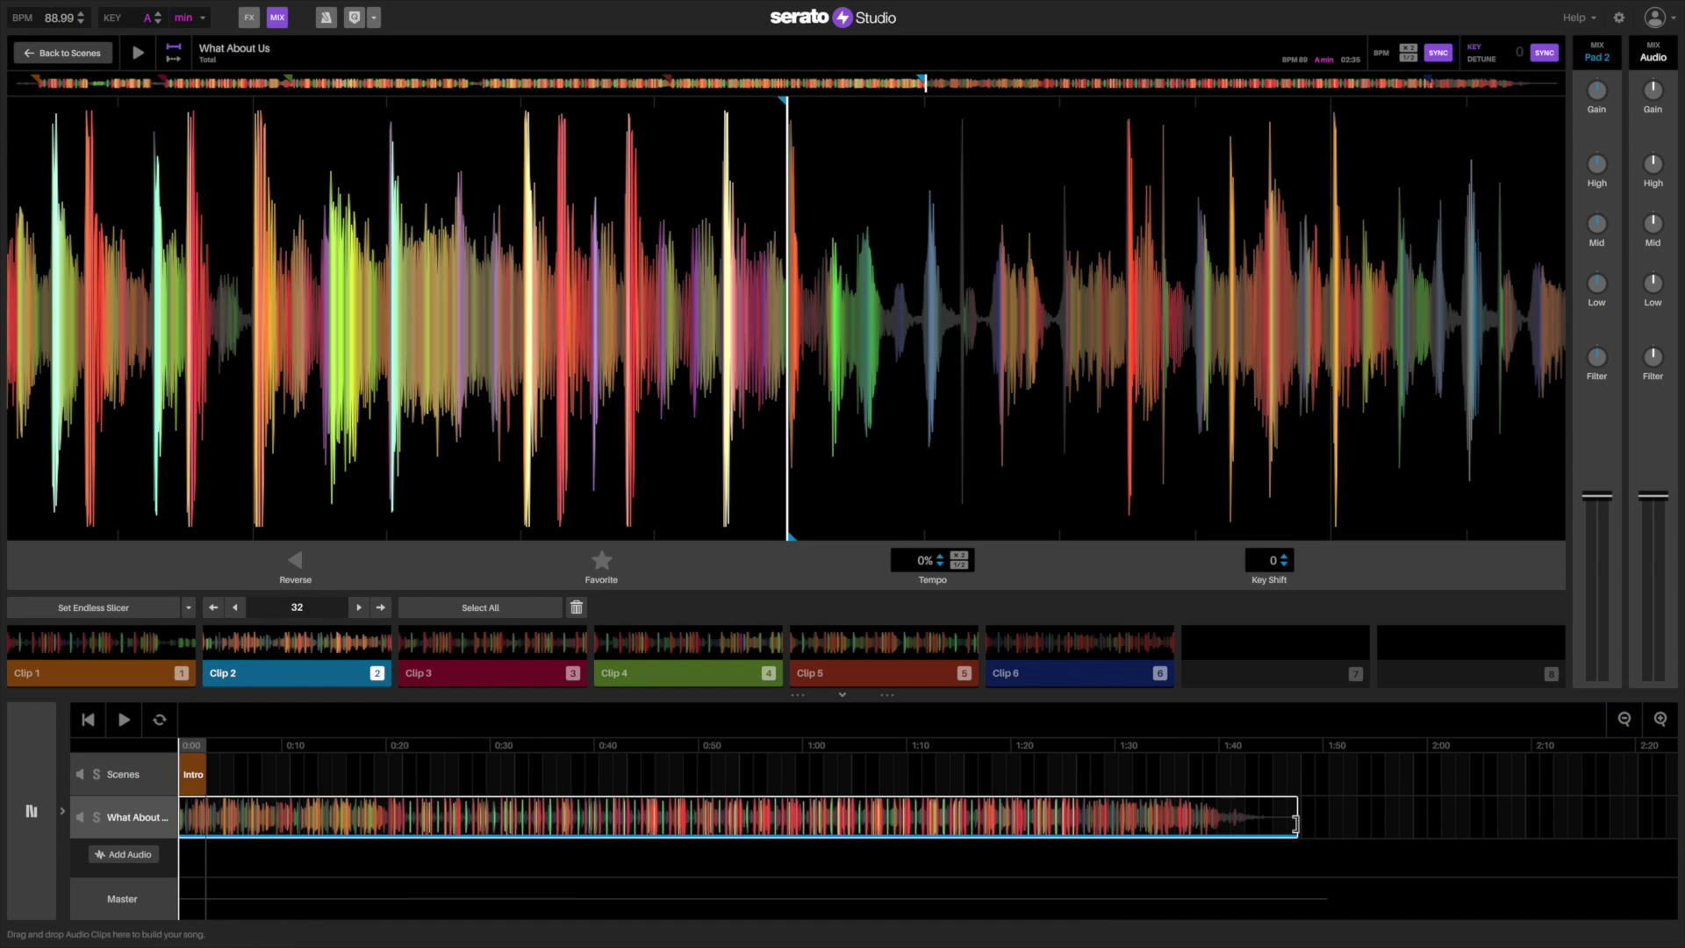
{"action": "left_click_drag", "start_coordinate": [1298, 815], "coordinate": [299, 861]}
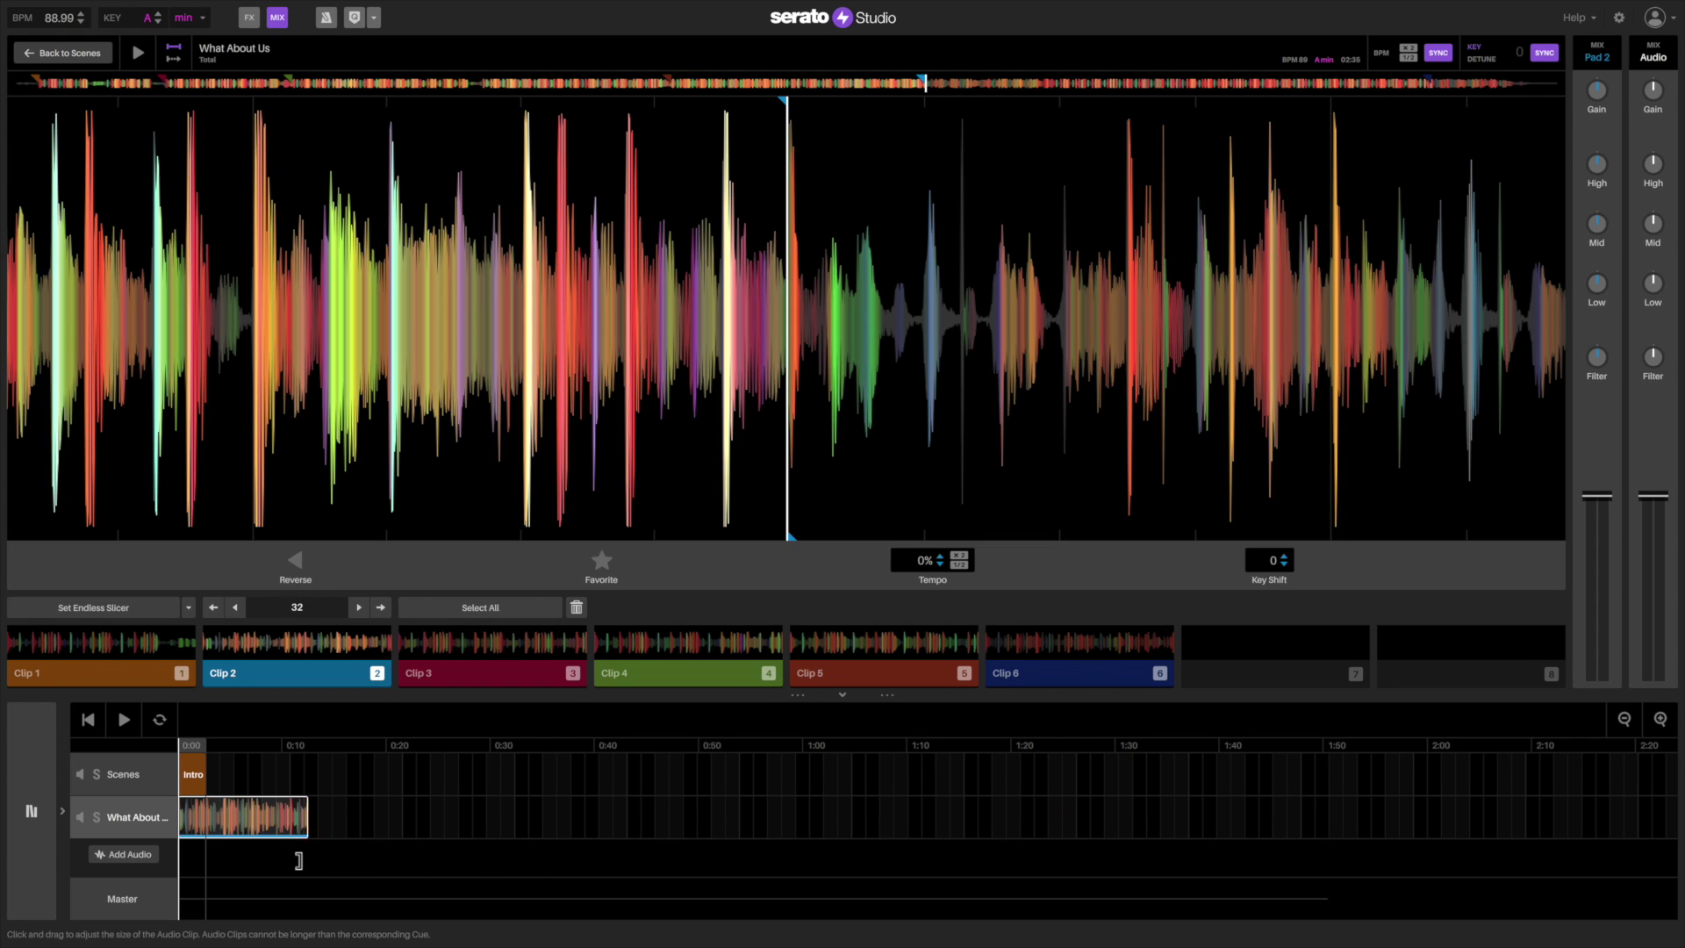
{"action": "left_click", "coordinate": [1659, 718]}
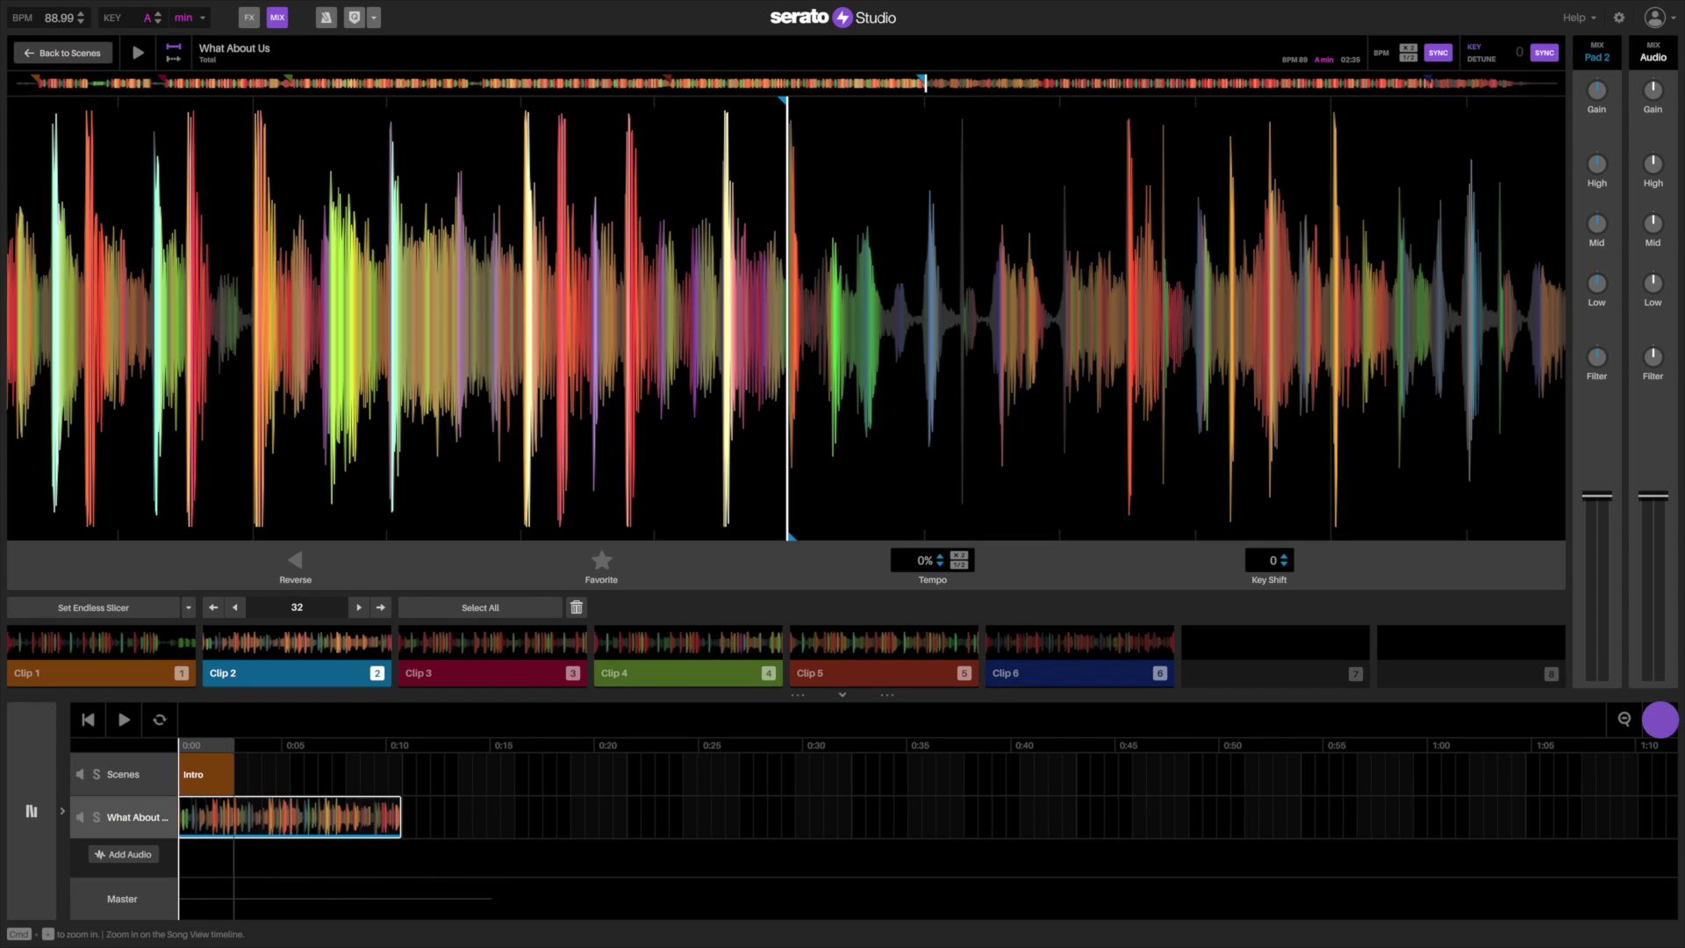
{"action": "left_click", "coordinate": [1659, 718]}
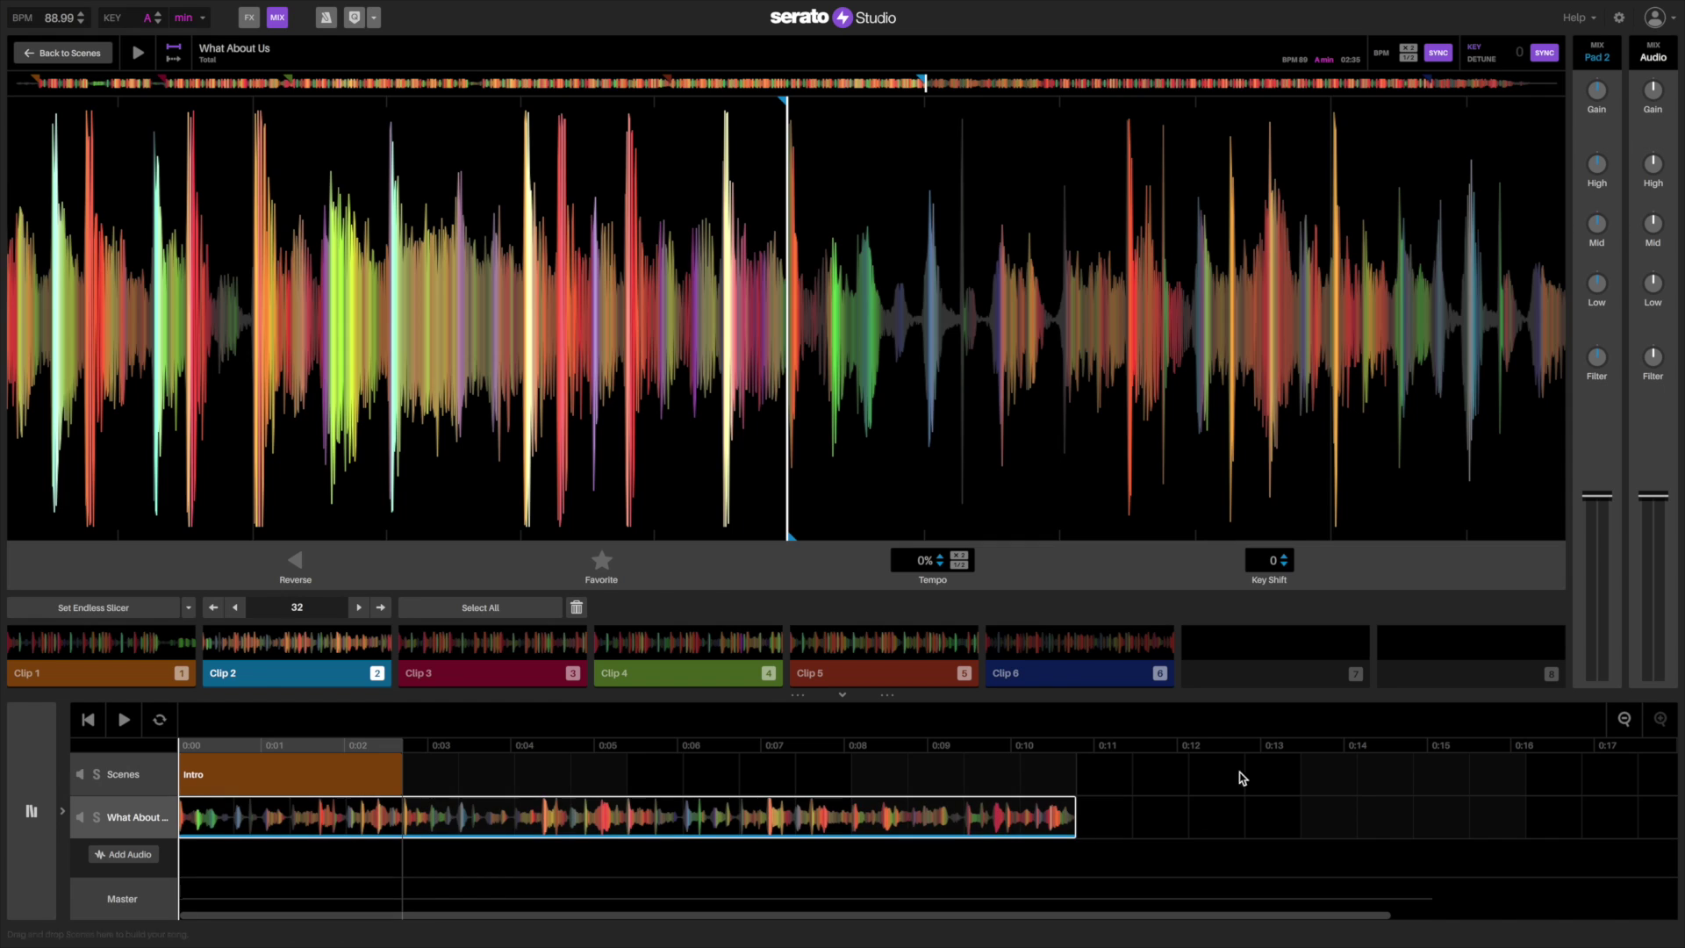
- Place Clip 3 on the What About Us timeline track directly after the Clip 2 section
{"action": "left_click", "coordinate": [462, 681]}
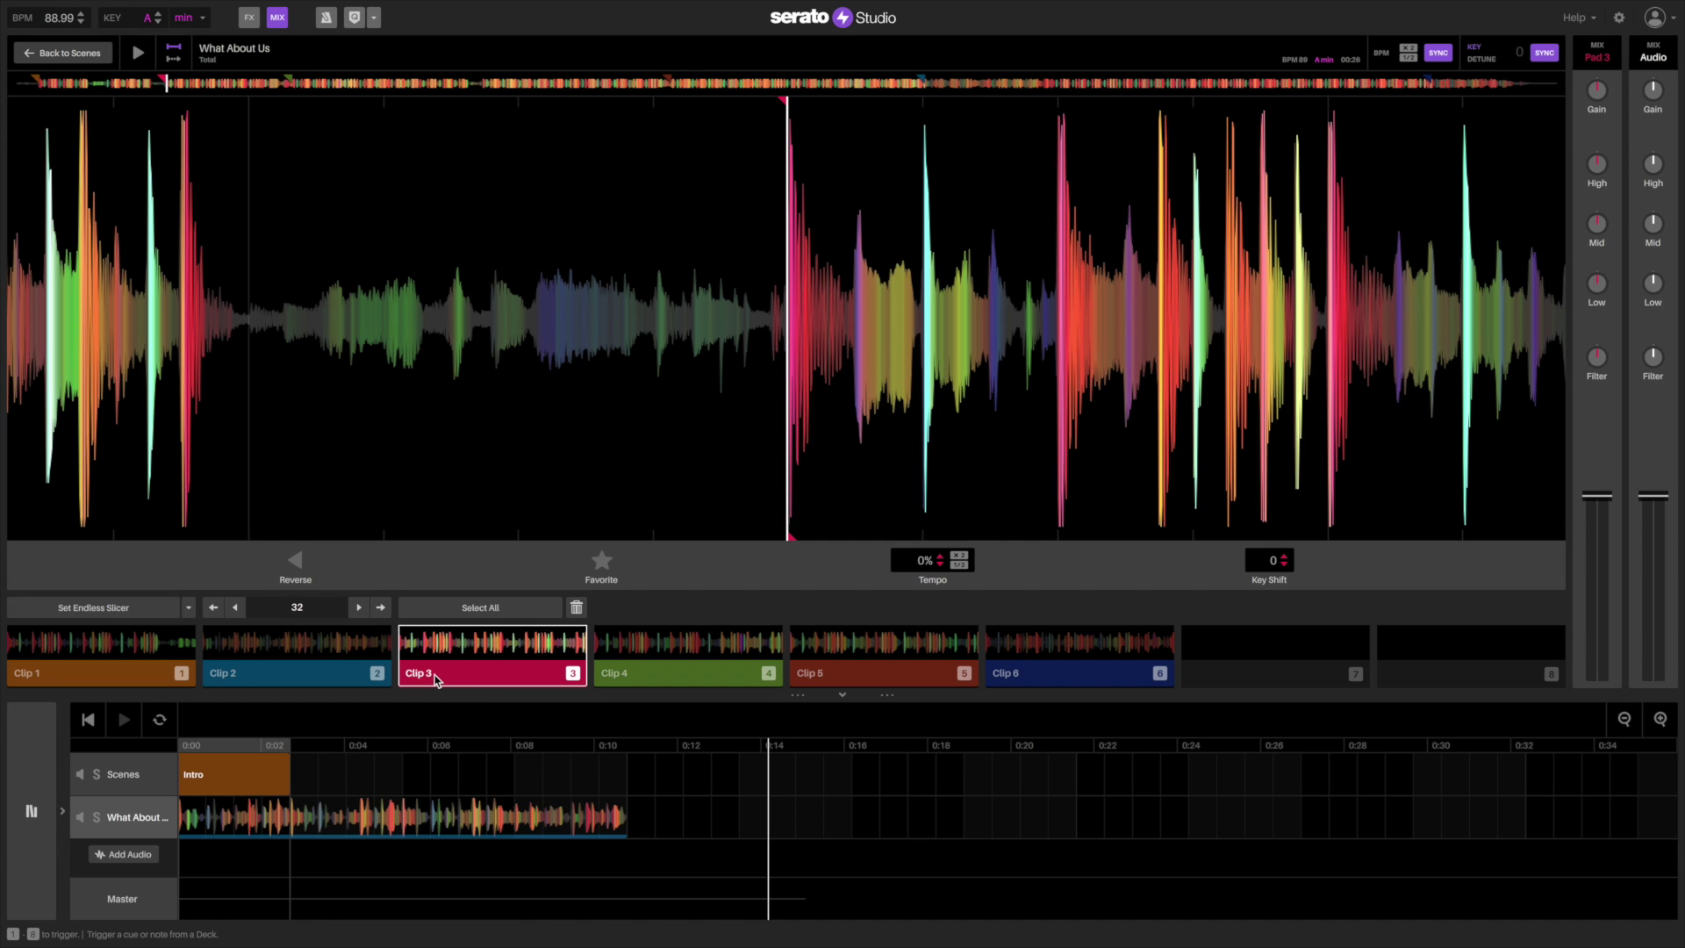
{"action": "left_click_drag", "start_coordinate": [459, 673], "coordinate": [671, 820]}
{"action": "left_click", "coordinate": [669, 821]}
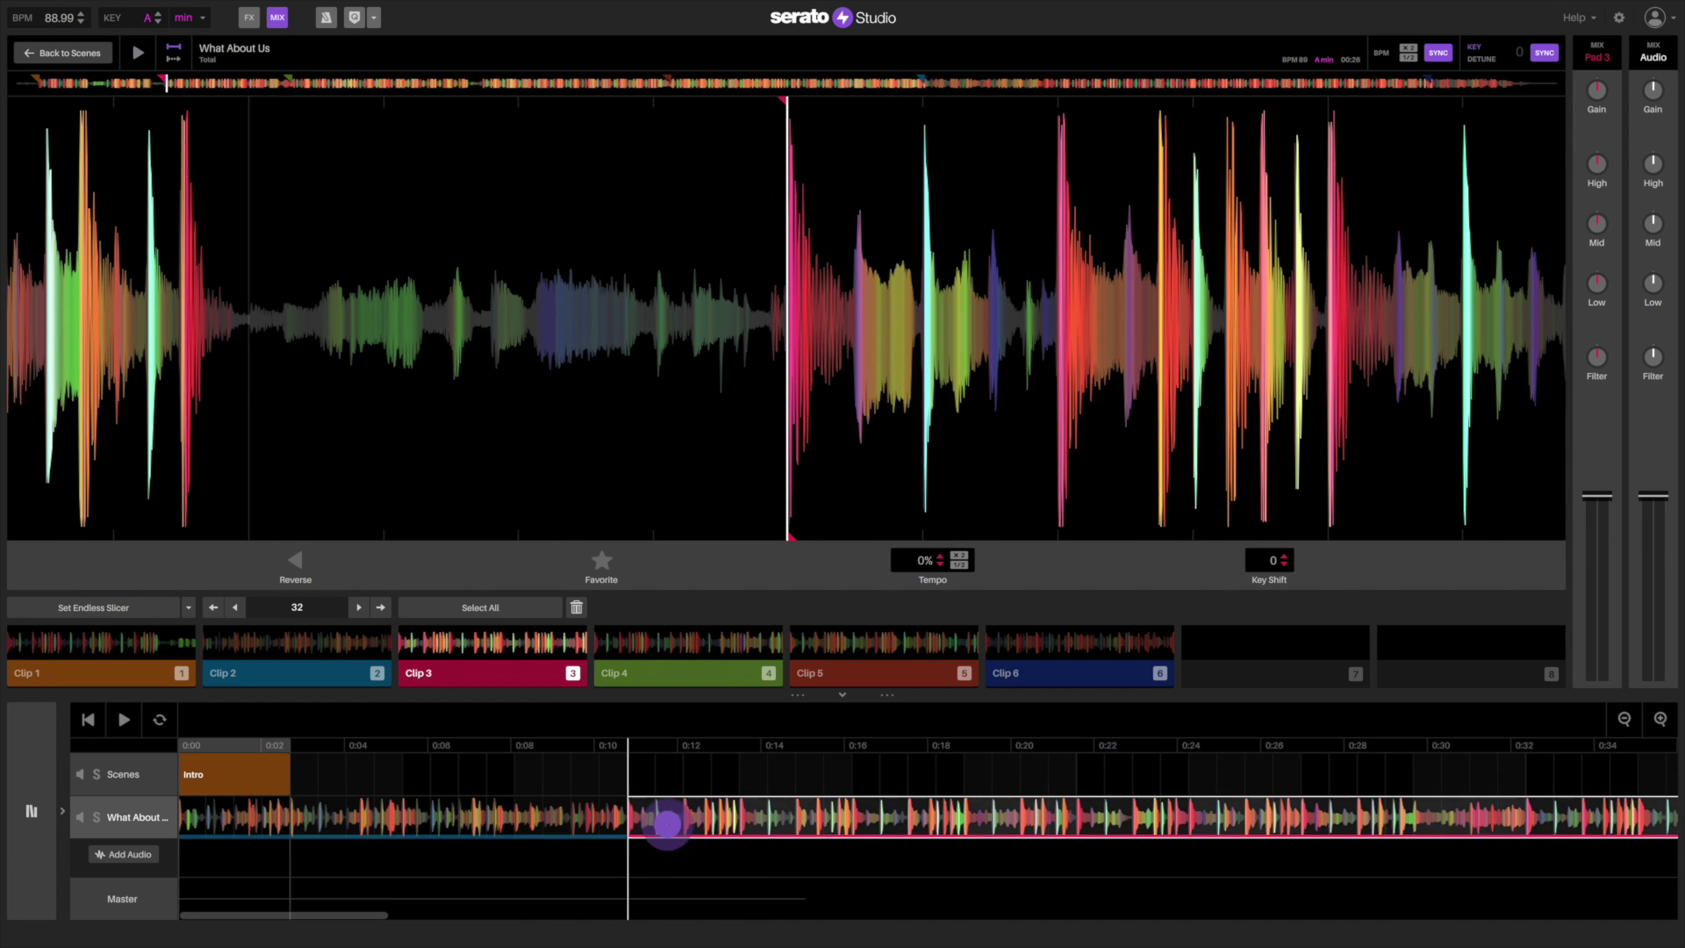
- Trim the Clip 3 section on the timeline so it ends at about 0:32
{"action": "left_click", "coordinate": [1624, 718]}
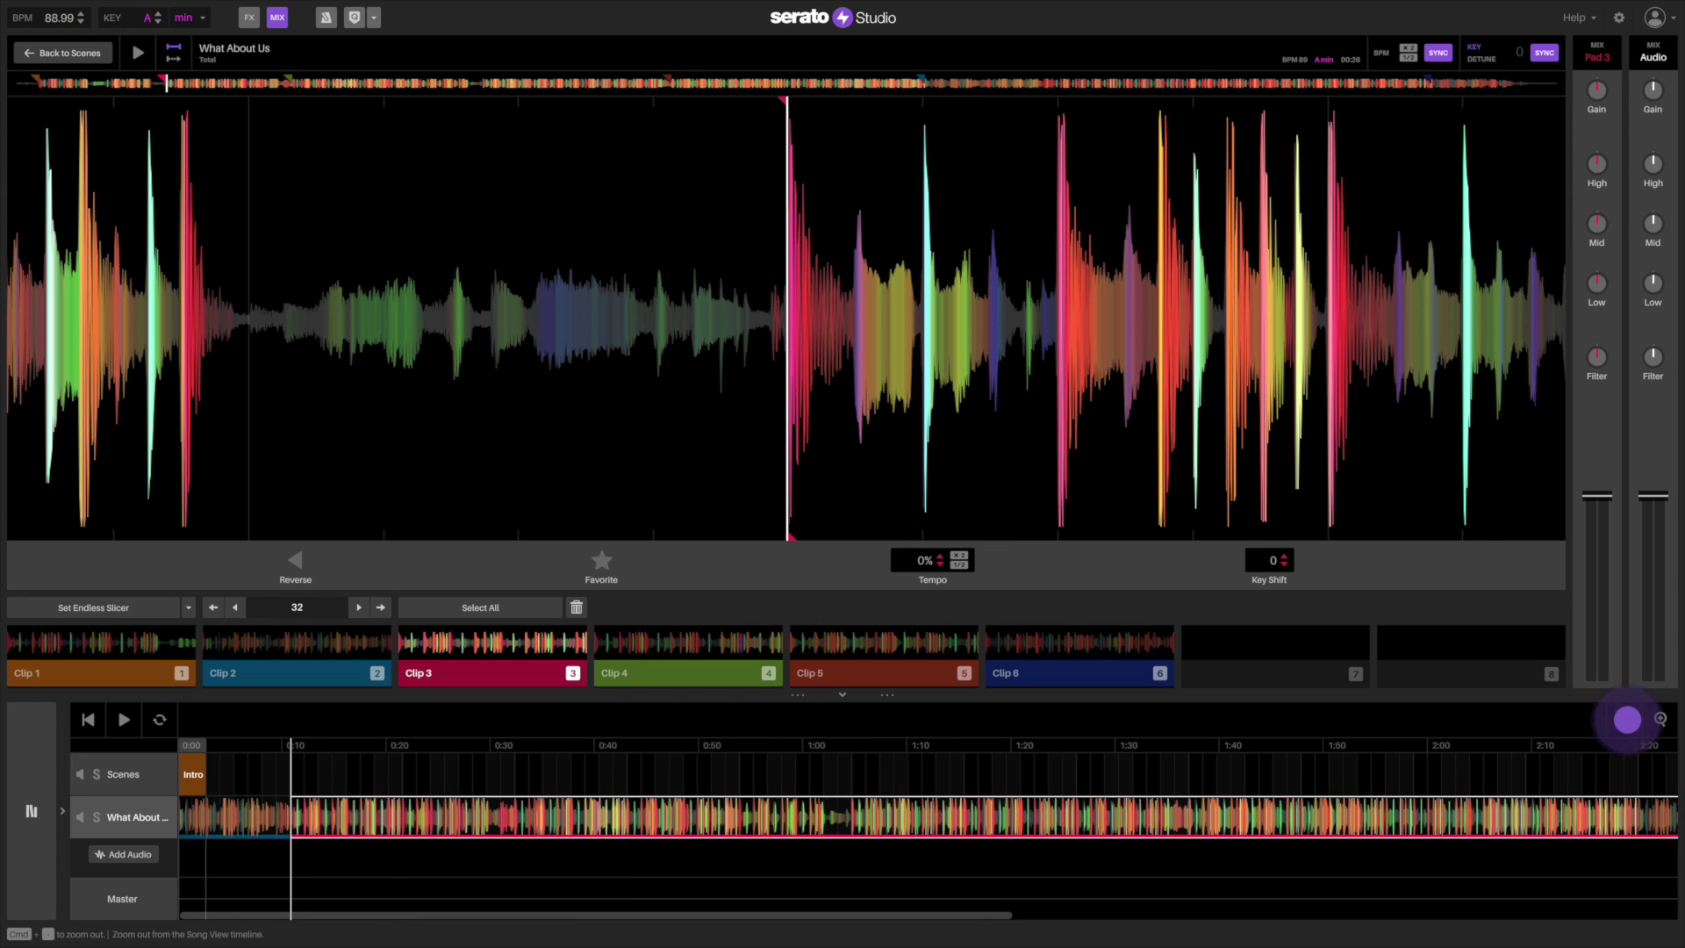
{"action": "left_click", "coordinate": [1626, 718]}
{"action": "left_click_drag", "start_coordinate": [1472, 831], "coordinate": [345, 856]}
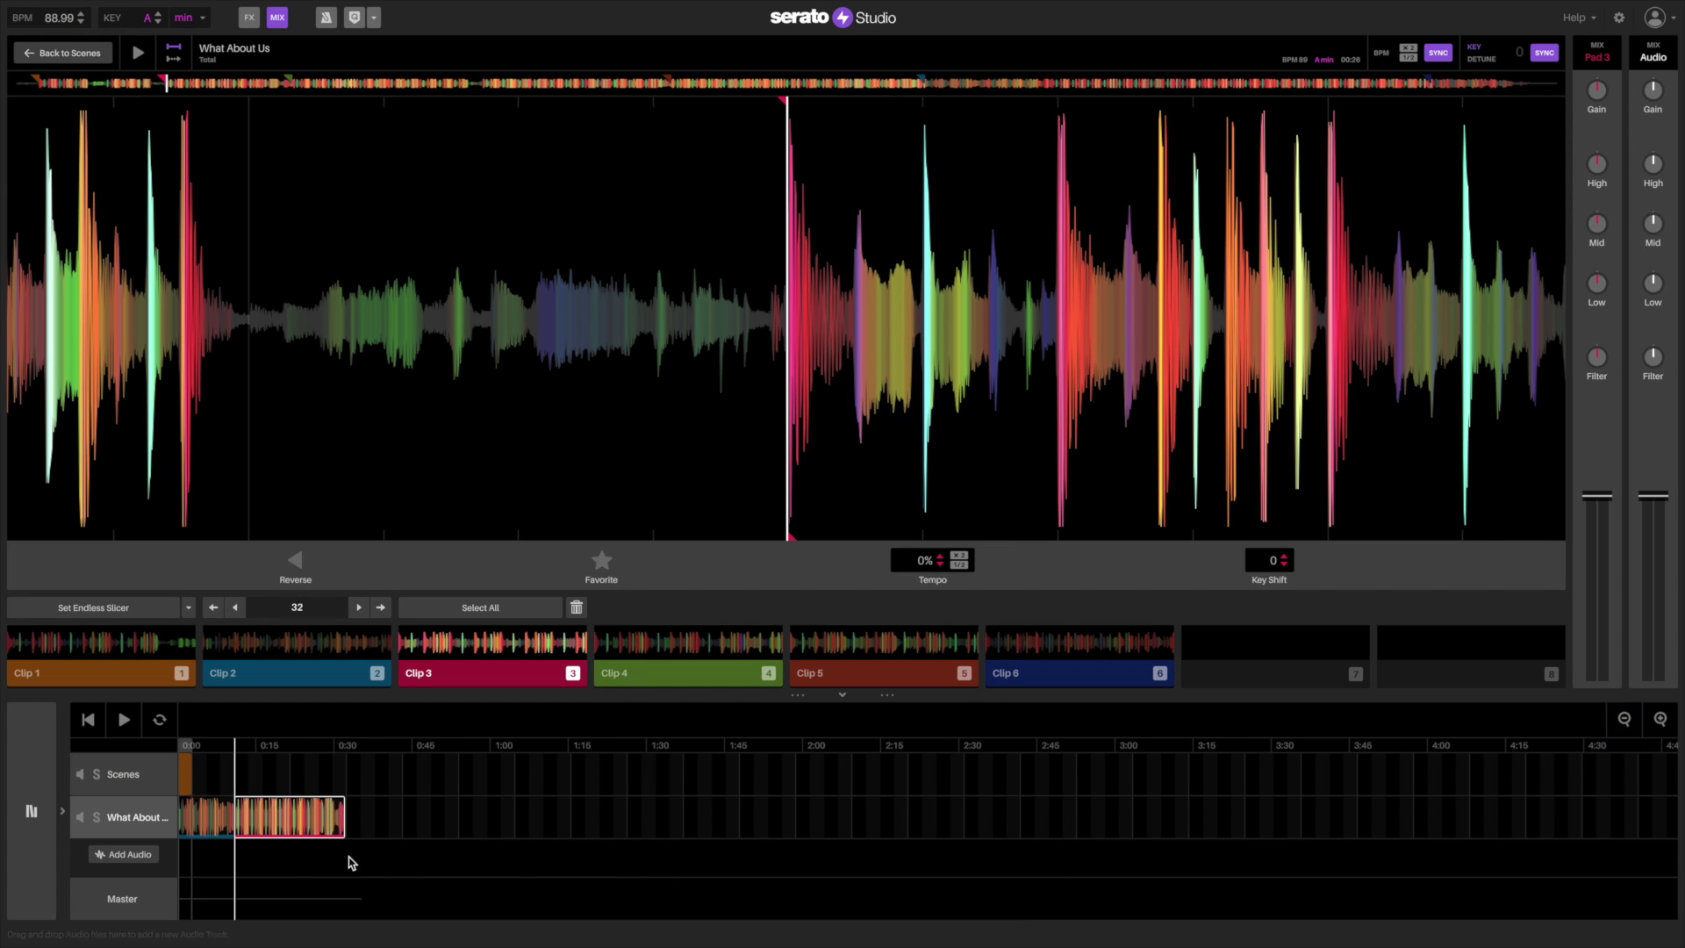
{"action": "left_click", "coordinate": [1659, 719]}
{"action": "left_click", "coordinate": [1659, 719]}
{"action": "left_click", "coordinate": [1660, 718]}
{"action": "left_click", "coordinate": [1659, 719]}
{"action": "left_click_drag", "start_coordinate": [1241, 915], "coordinate": [1379, 914]}
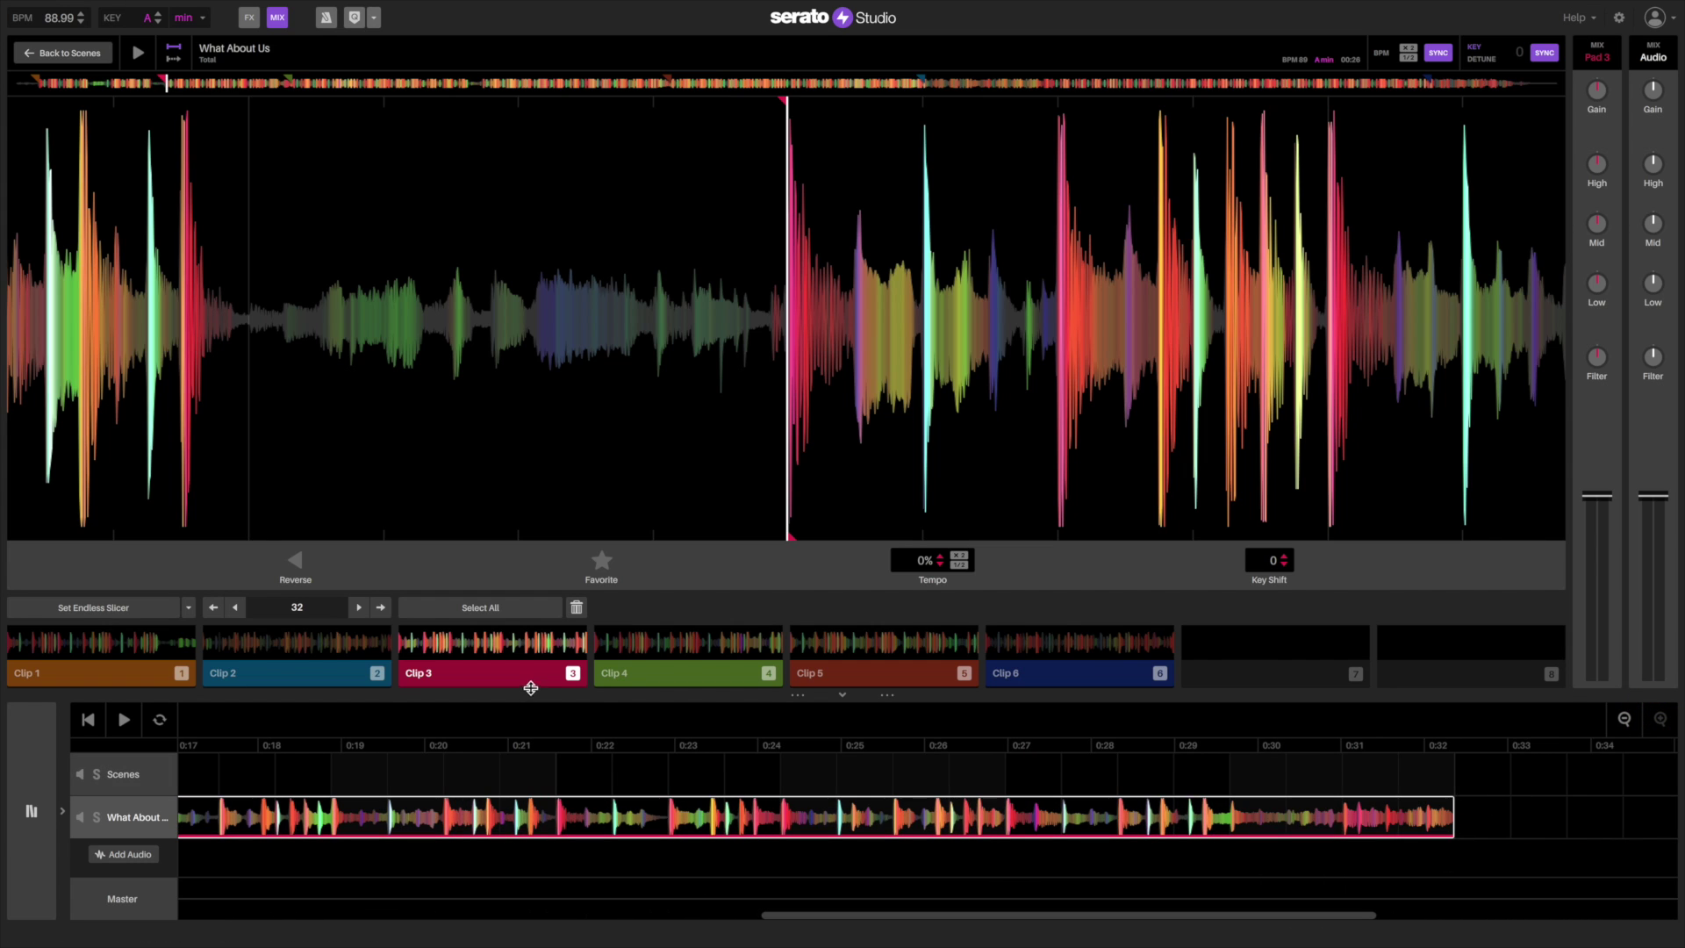
- Place Clip 4 on the What About Us timeline track directly after the Clip 3 section, at about 0:32
{"action": "left_click", "coordinate": [497, 681]}
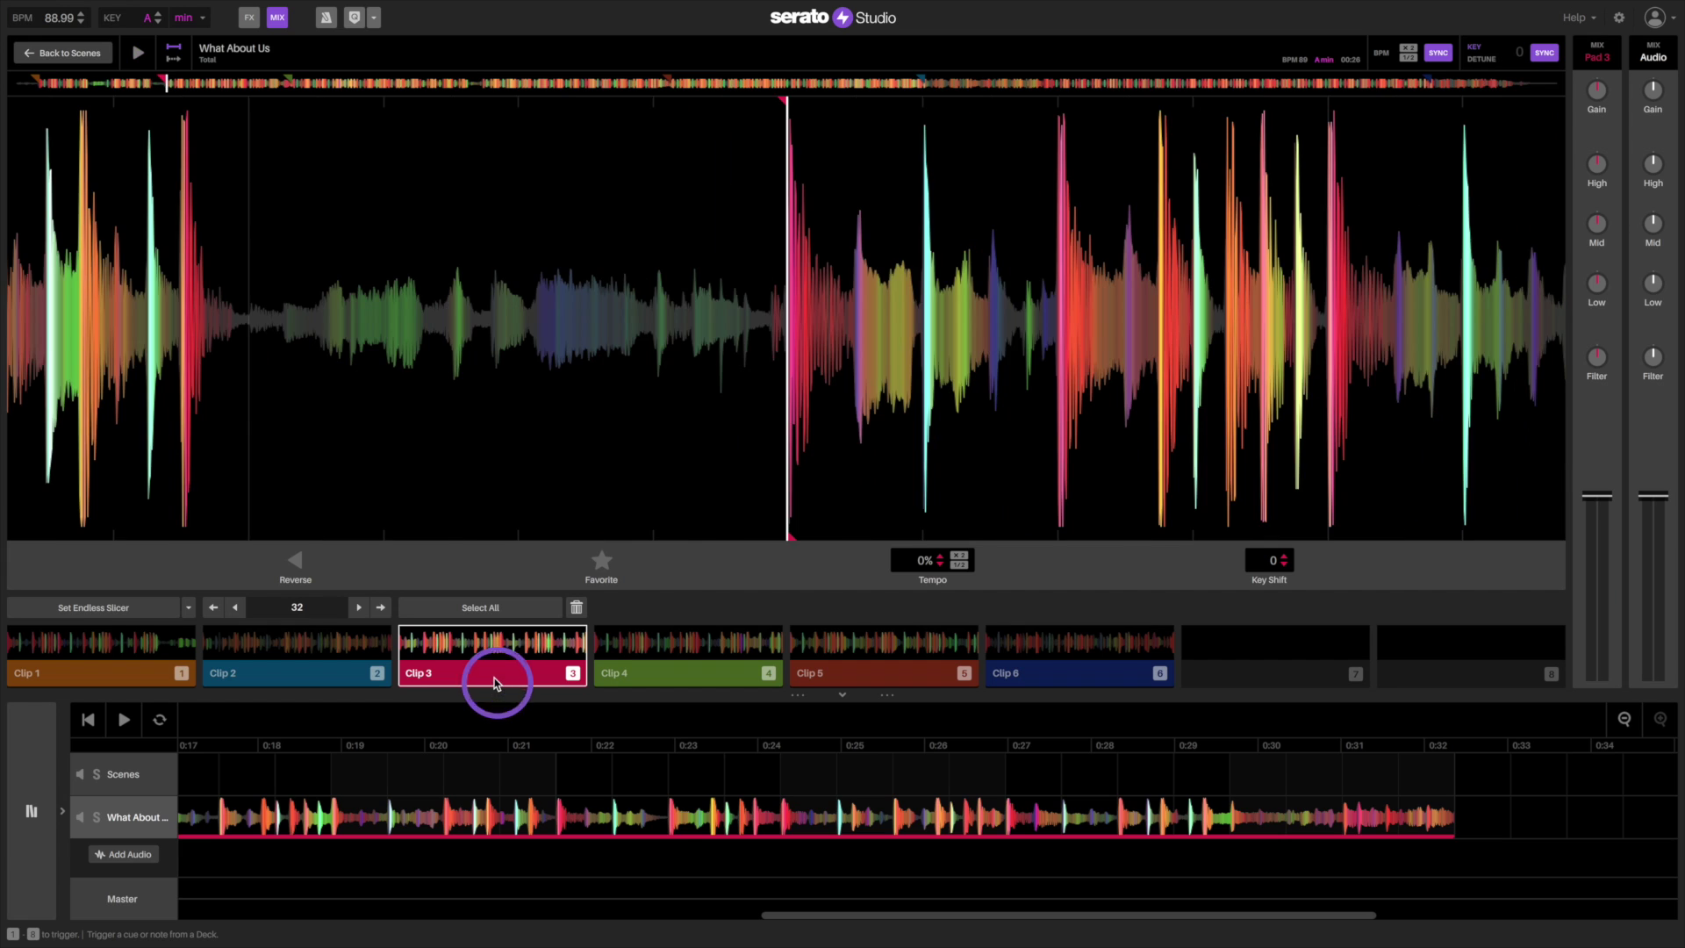
{"action": "left_click", "coordinate": [682, 682]}
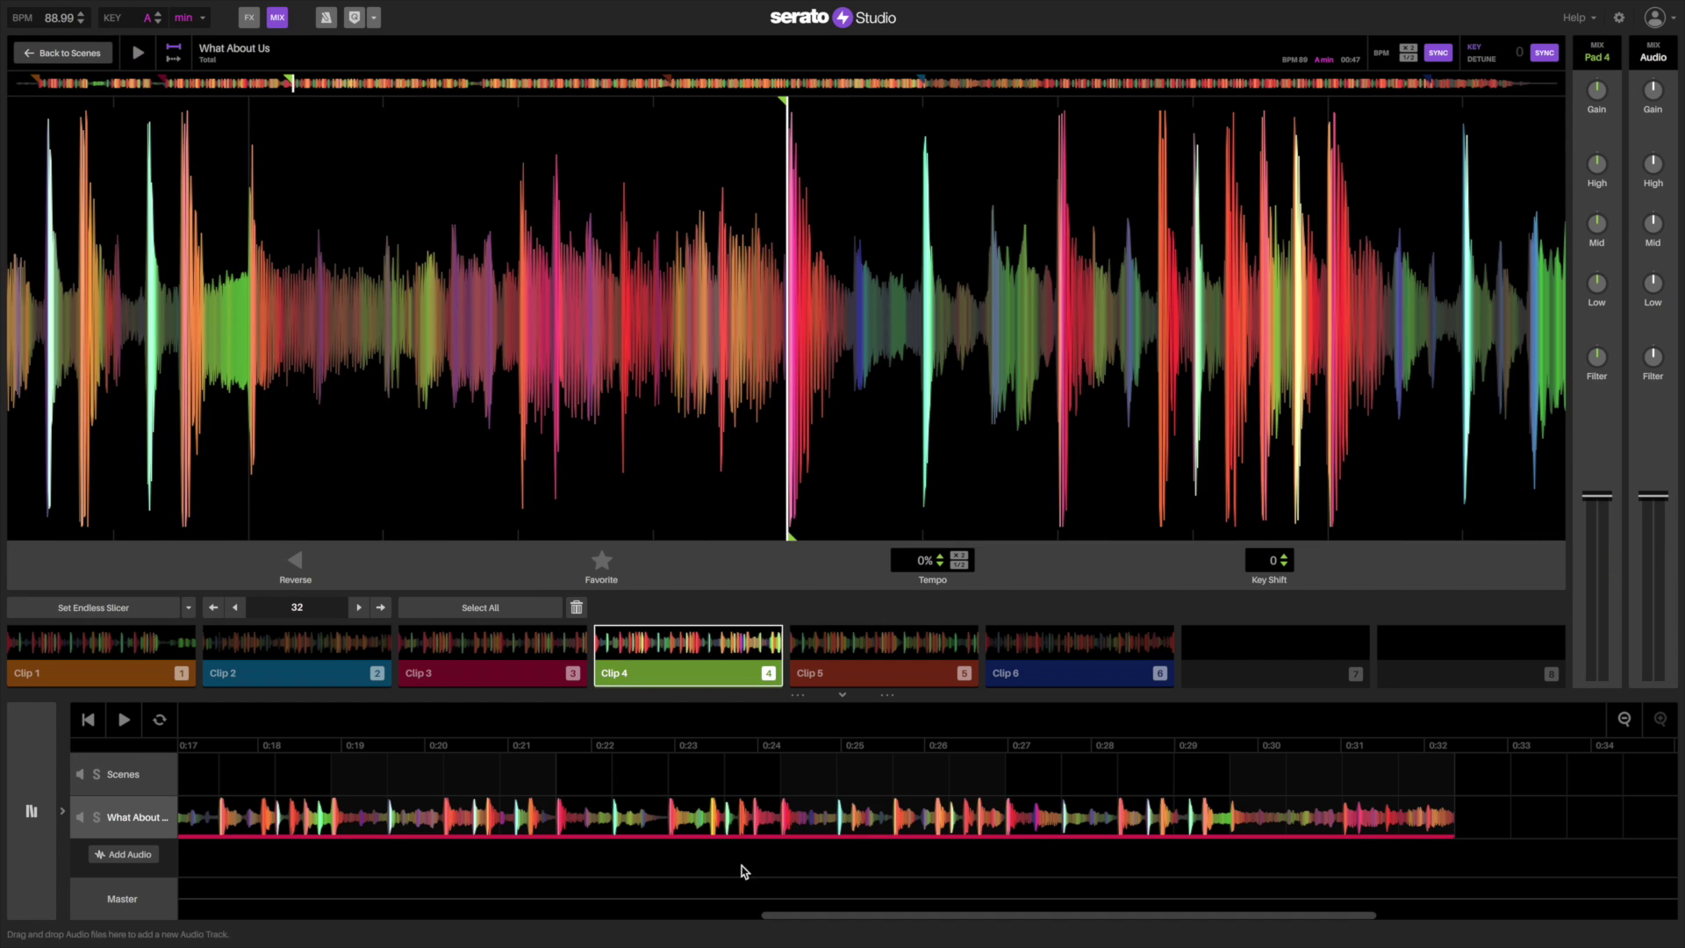
{"action": "left_click_drag", "start_coordinate": [784, 919], "coordinate": [897, 919]}
{"action": "left_click_drag", "start_coordinate": [708, 673], "coordinate": [1308, 842]}
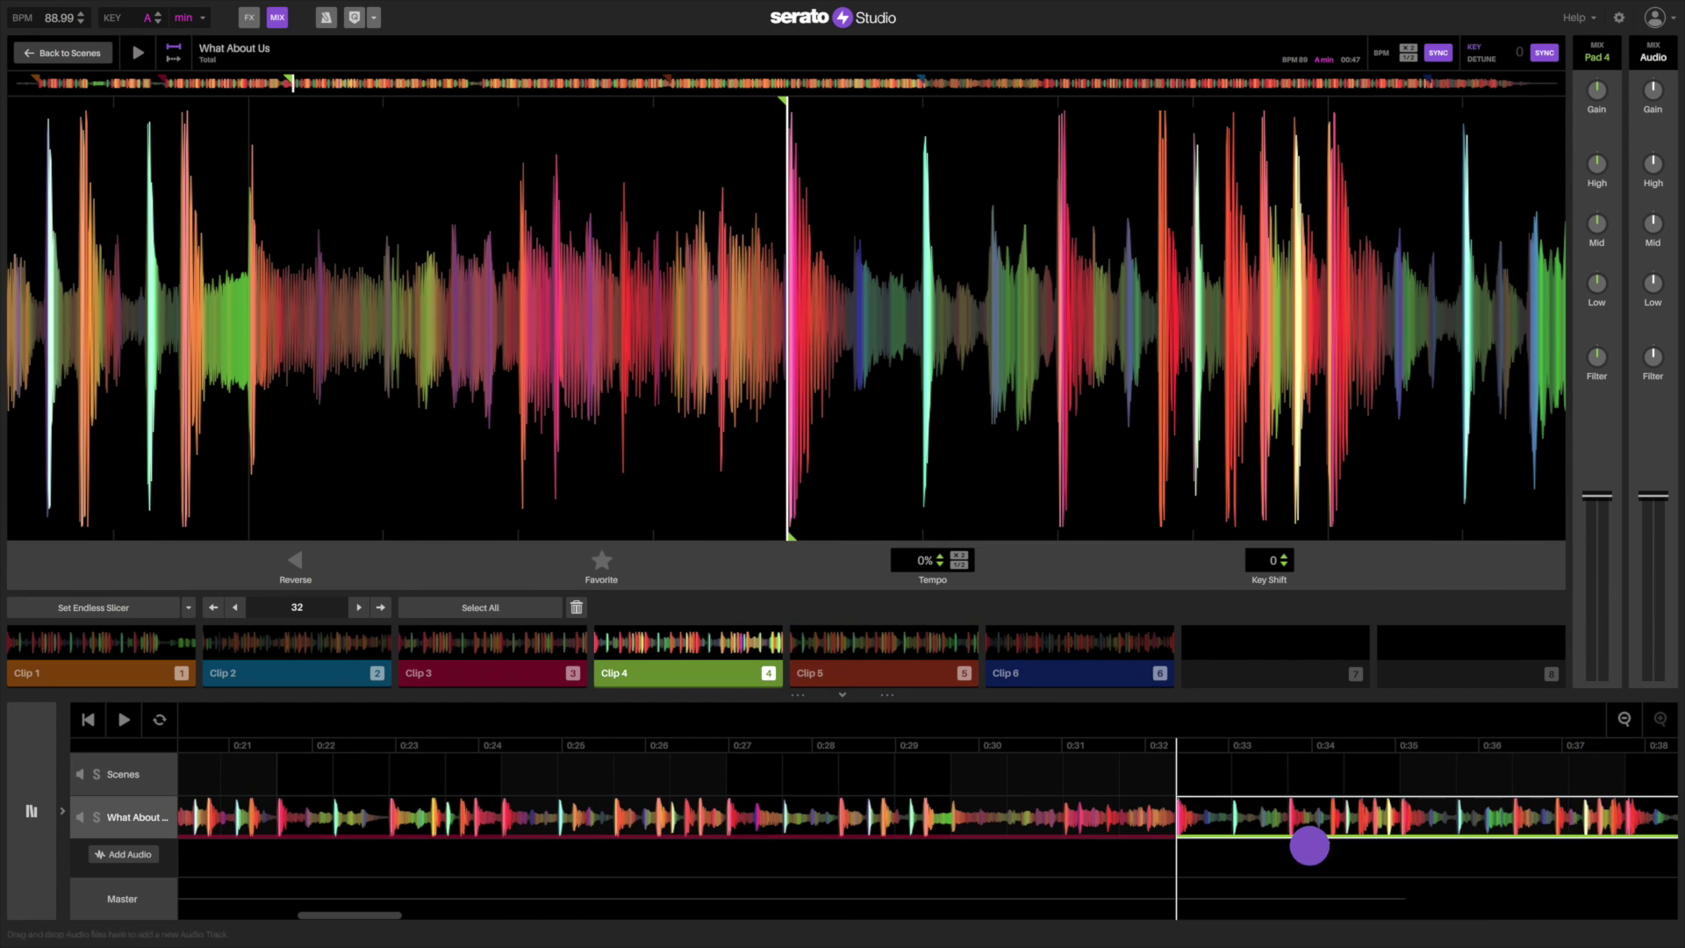
- Roughly shorten the Clip 4 section on the timeline so it ends at about 1:05
{"action": "left_click", "coordinate": [1624, 718]}
{"action": "left_click", "coordinate": [1625, 718]}
{"action": "left_click", "coordinate": [1624, 719]}
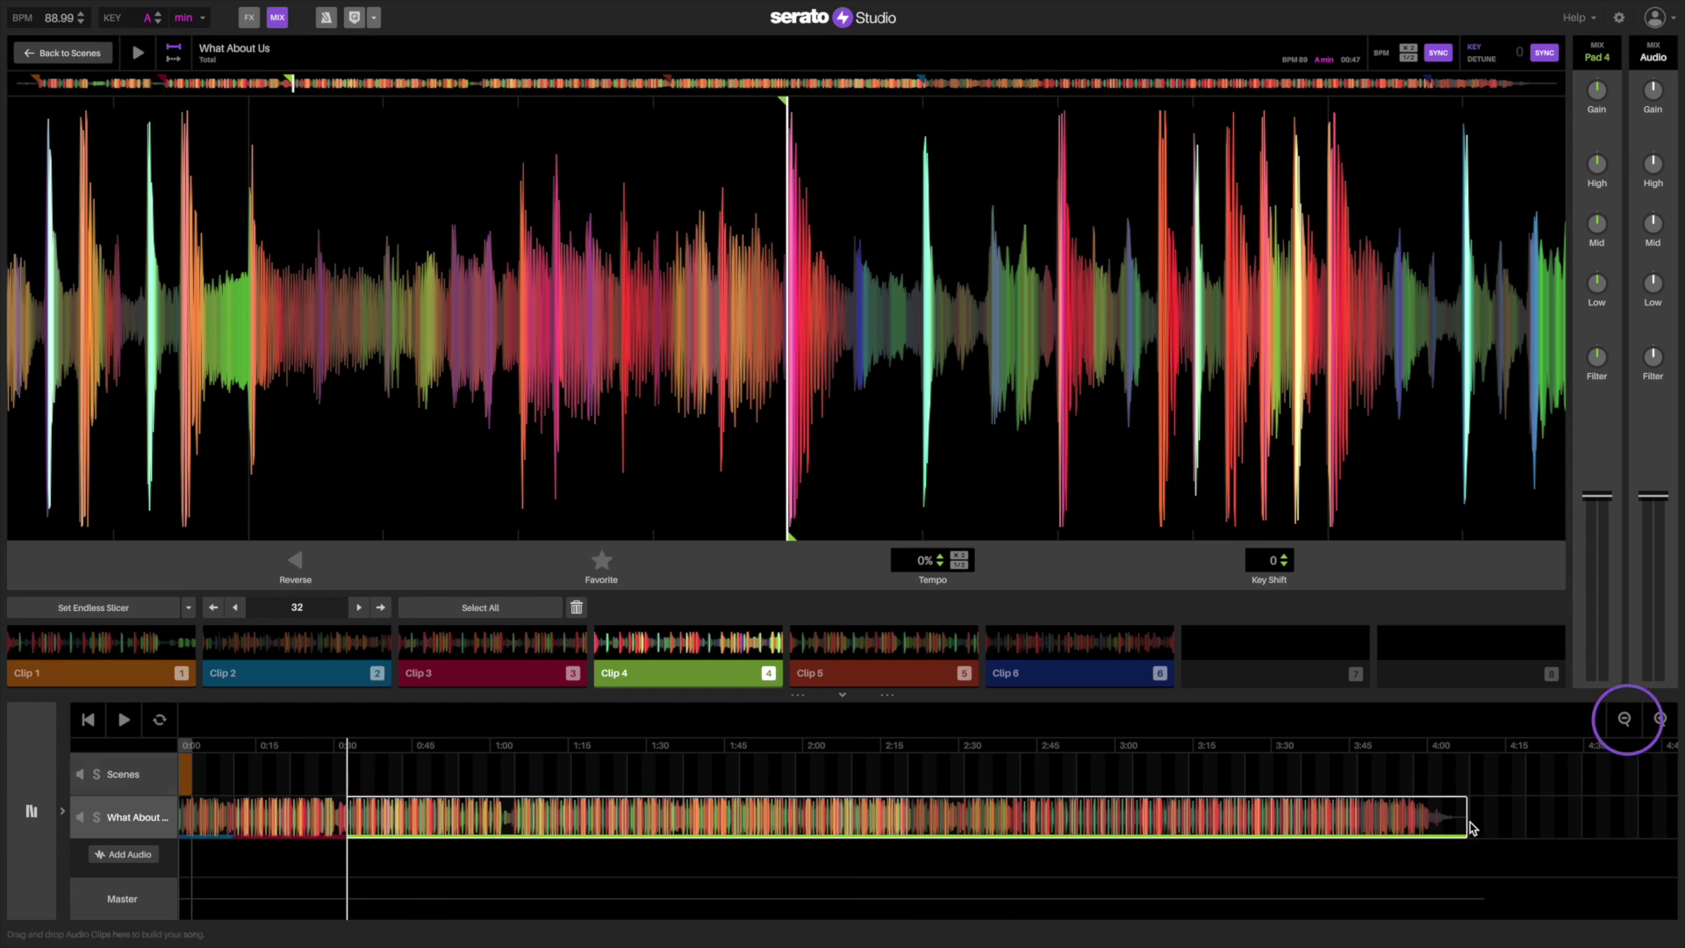
{"action": "left_click_drag", "start_coordinate": [1463, 816], "coordinate": [513, 833]}
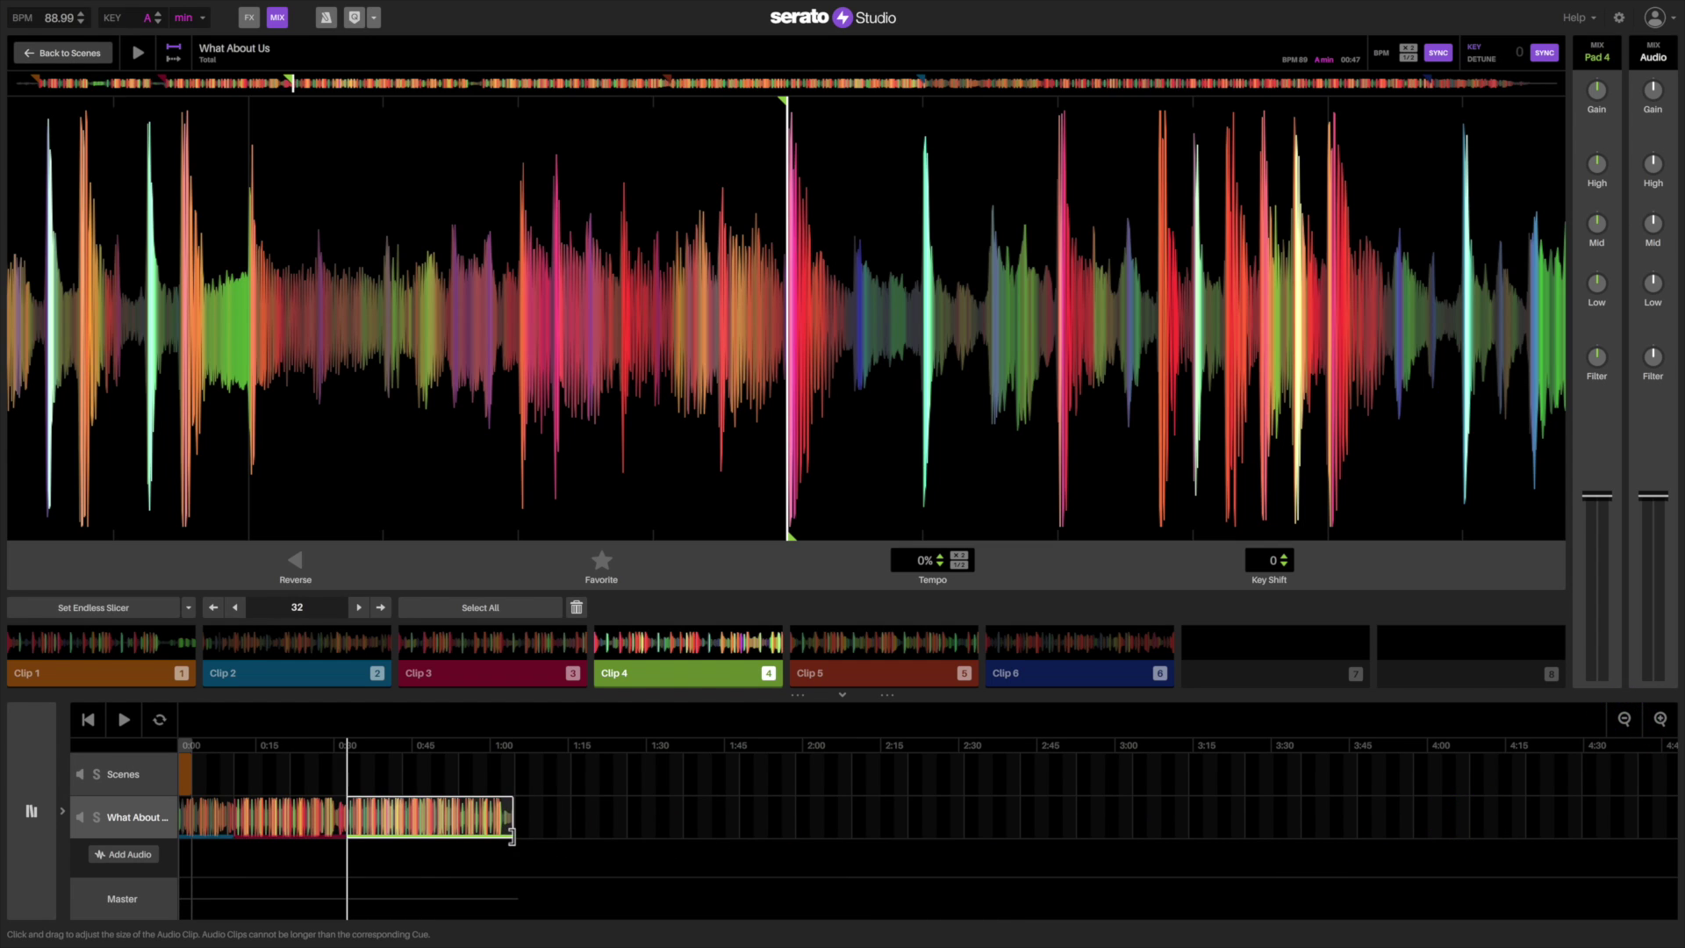
{"action": "left_click", "coordinate": [1661, 720]}
- Play the Clip 4 section from about 0:45, trim its end to about 0:54, and replay it from about 0:48
{"action": "left_click_drag", "start_coordinate": [1346, 914], "coordinate": [1444, 915]}
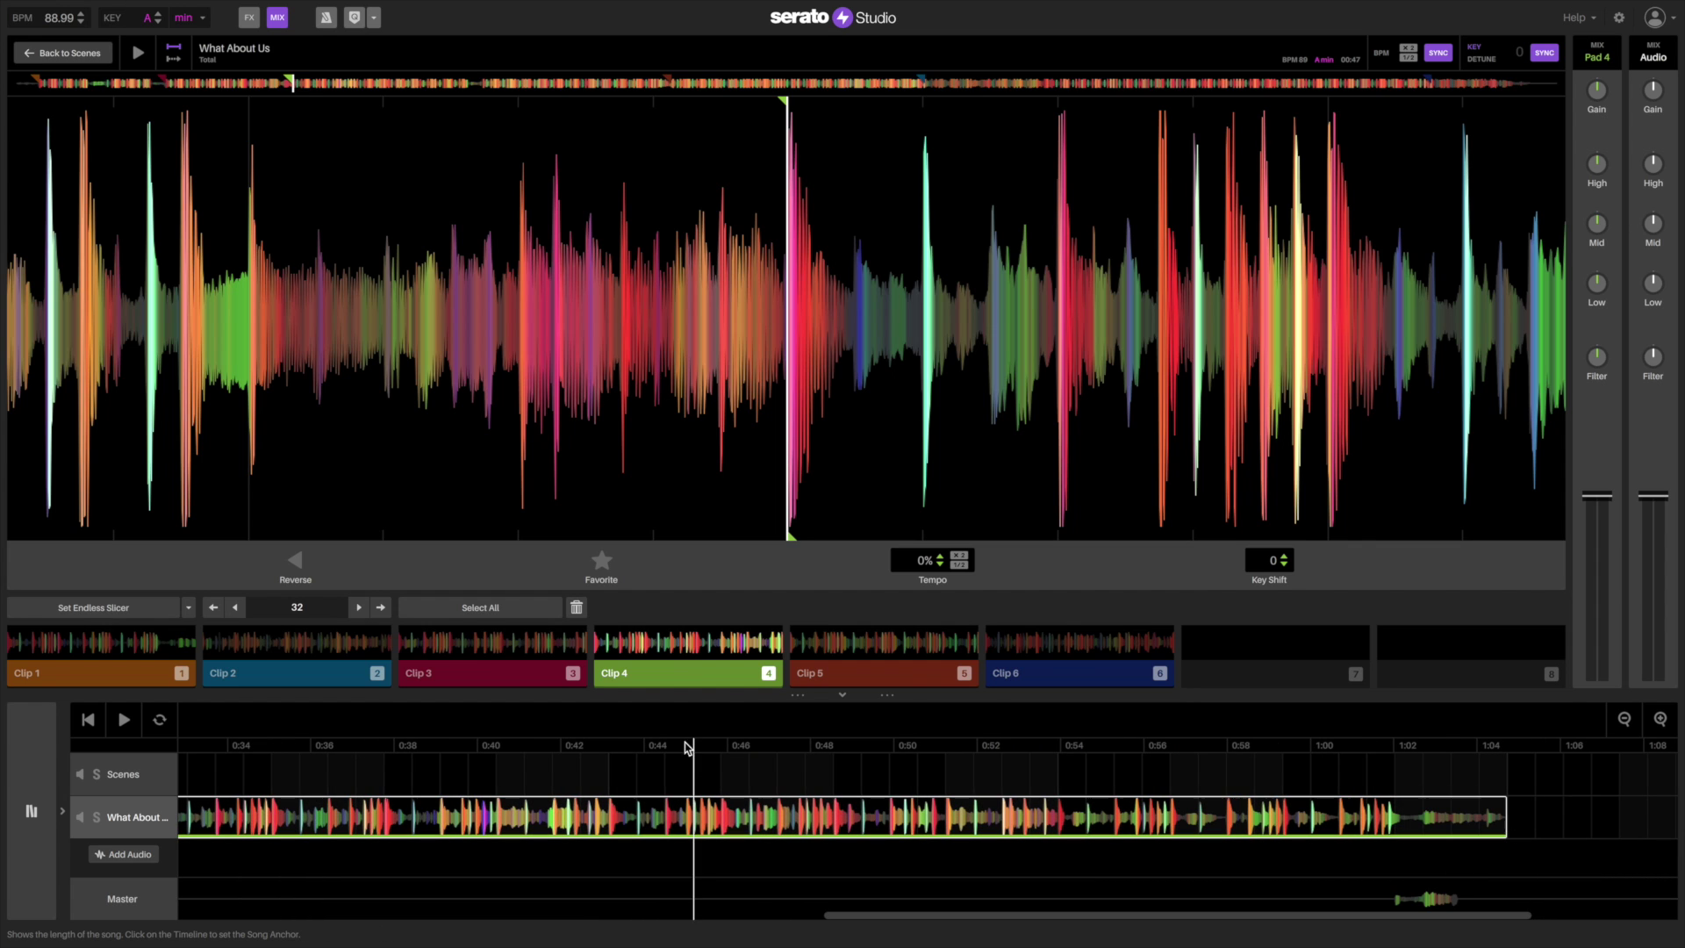
{"action": "key", "text": "space"}
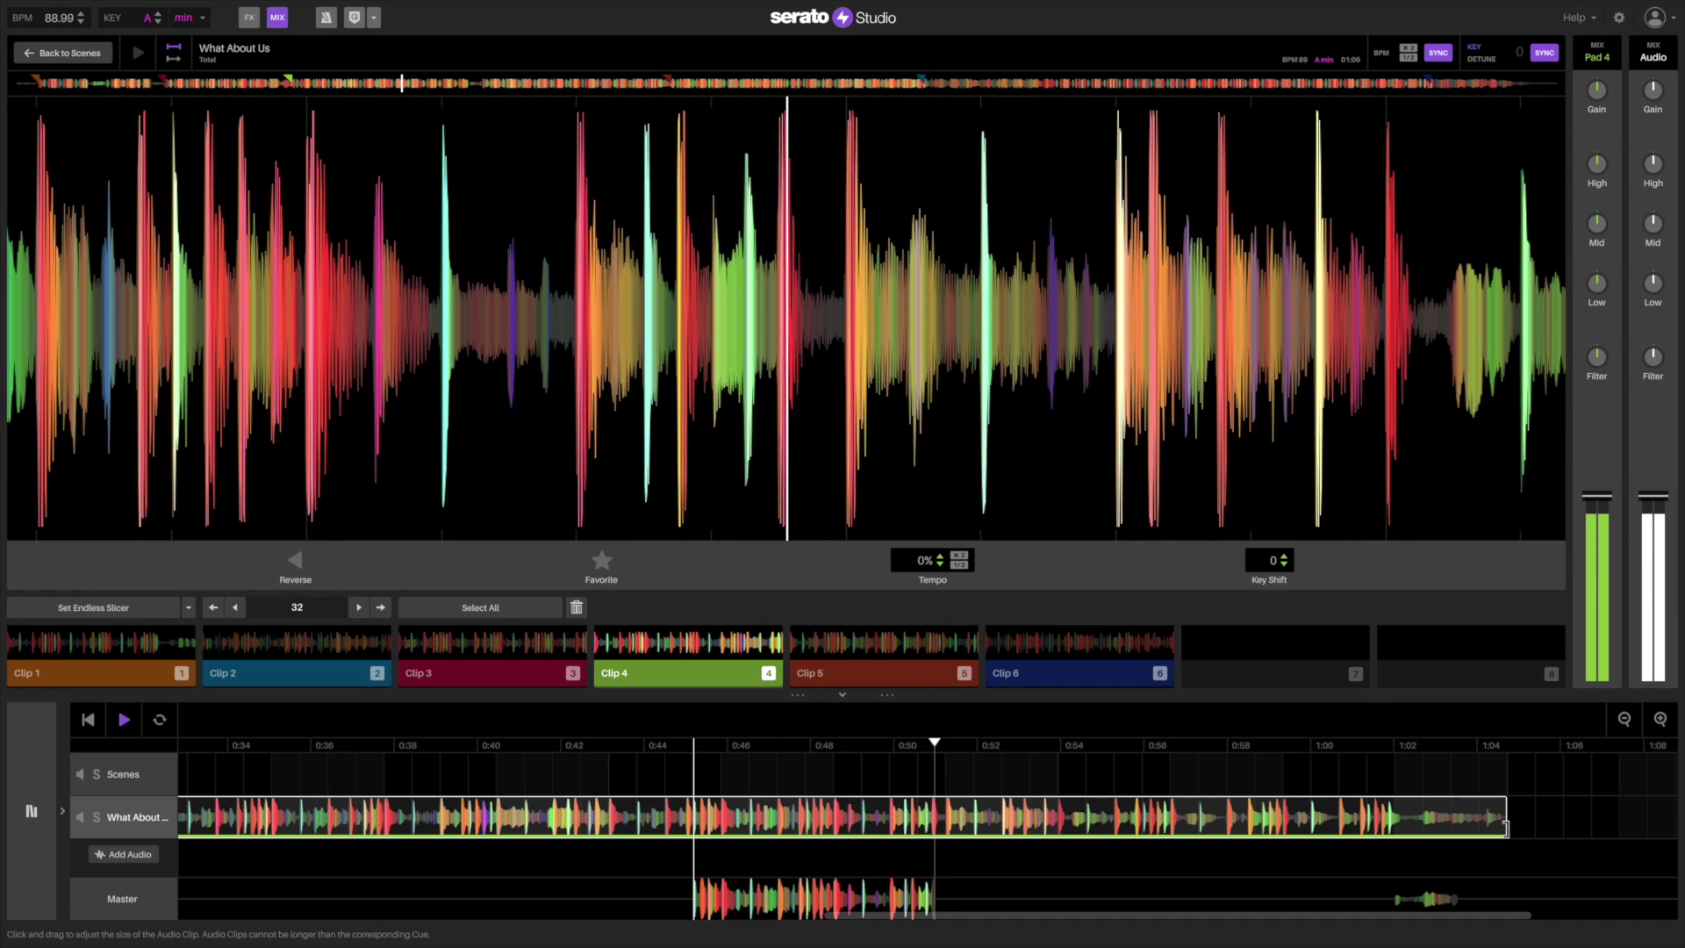
{"action": "key", "text": "space"}
{"action": "left_click_drag", "start_coordinate": [1503, 825], "coordinate": [1058, 847]}
{"action": "left_click", "coordinate": [839, 745]}
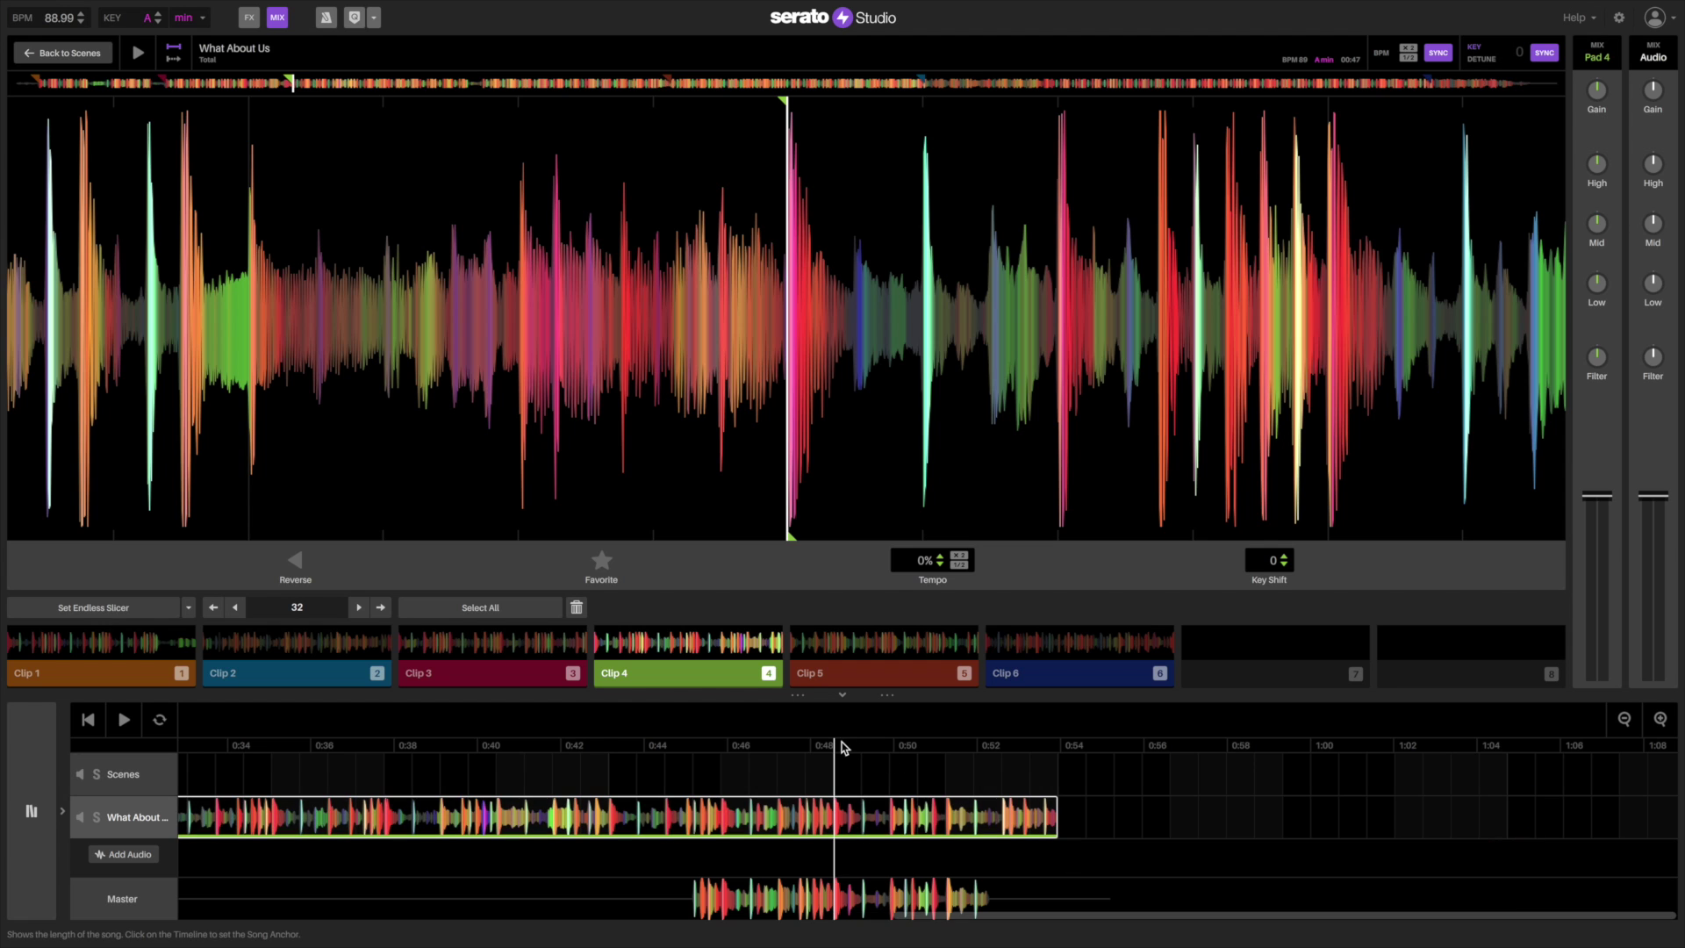
{"action": "left_click", "coordinate": [841, 745]}
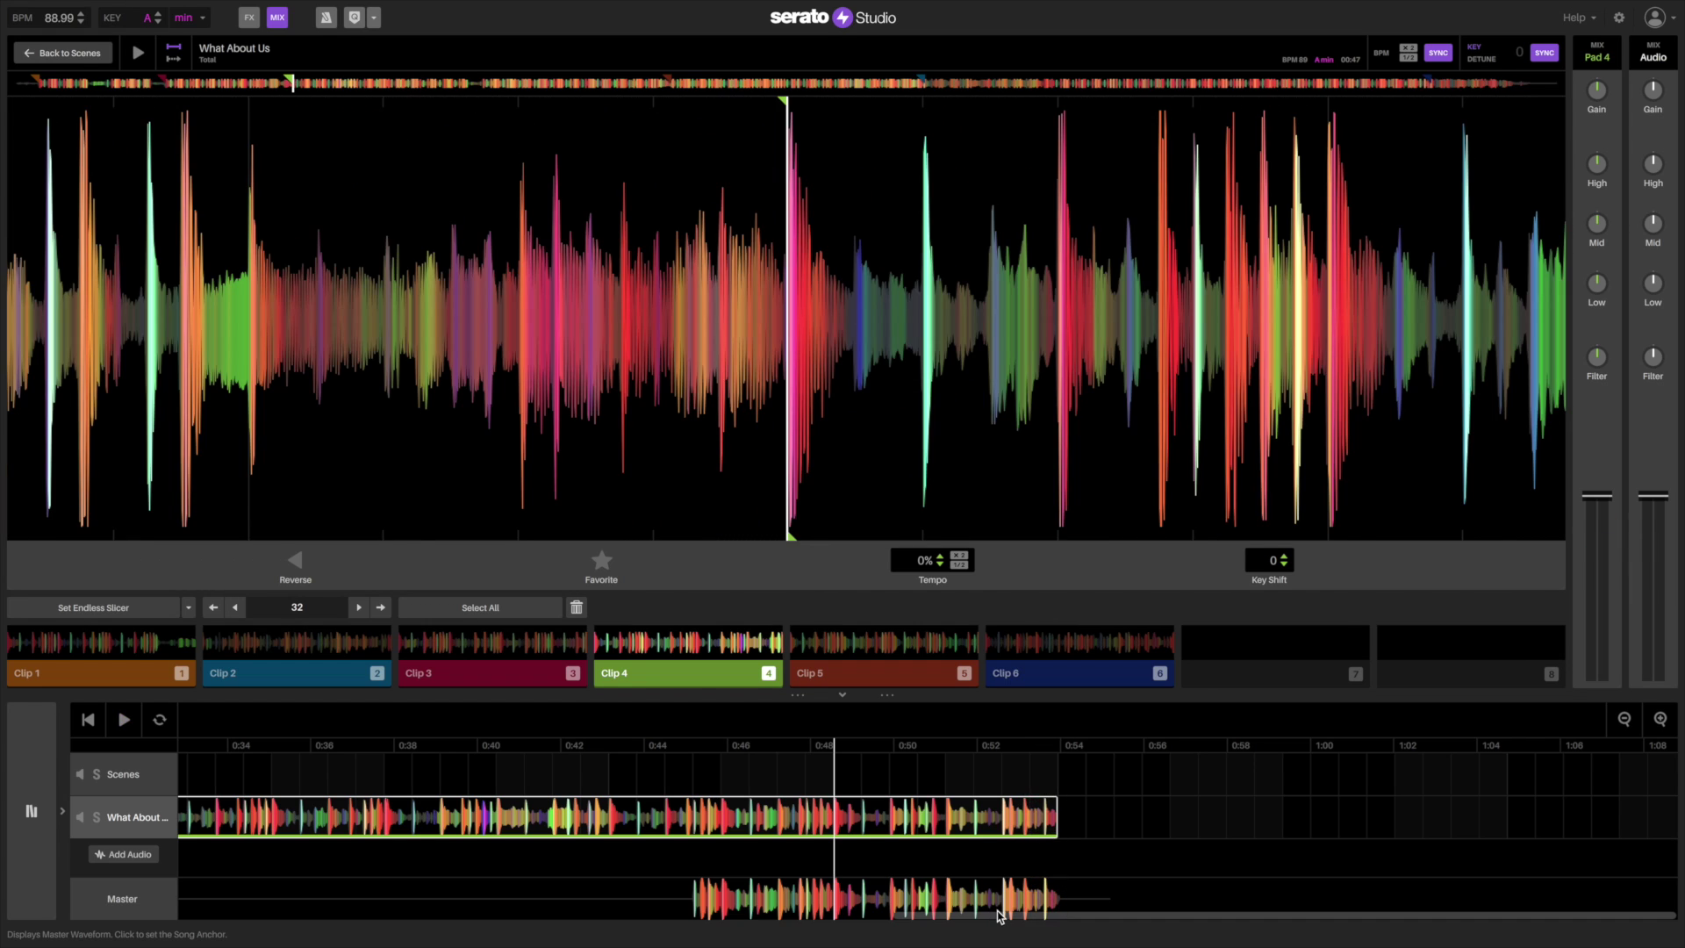
- Place Clip 5 on the What About Us timeline track directly after the Clip 4 section and trim it to end at about 1:05
{"action": "left_click", "coordinate": [849, 680]}
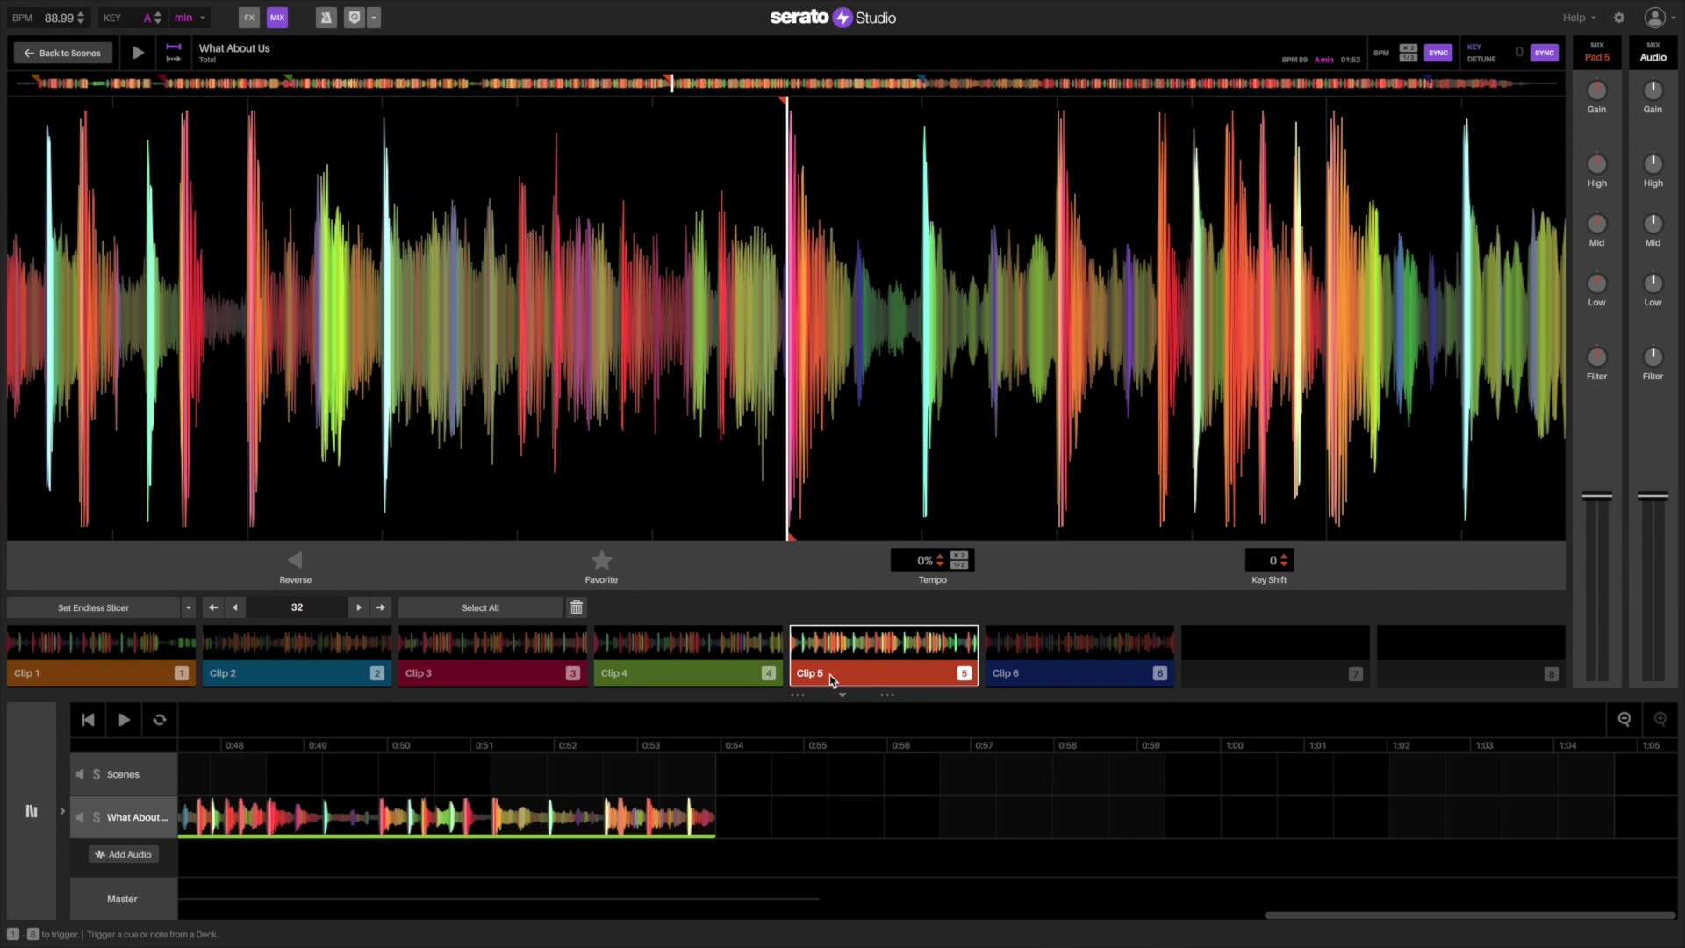
{"action": "left_click_drag", "start_coordinate": [818, 678], "coordinate": [753, 829]}
{"action": "left_click", "coordinate": [1624, 719]}
{"action": "left_click", "coordinate": [1624, 719]}
{"action": "left_click", "coordinate": [1624, 718]}
{"action": "left_click_drag", "start_coordinate": [1236, 825], "coordinate": [508, 844]}
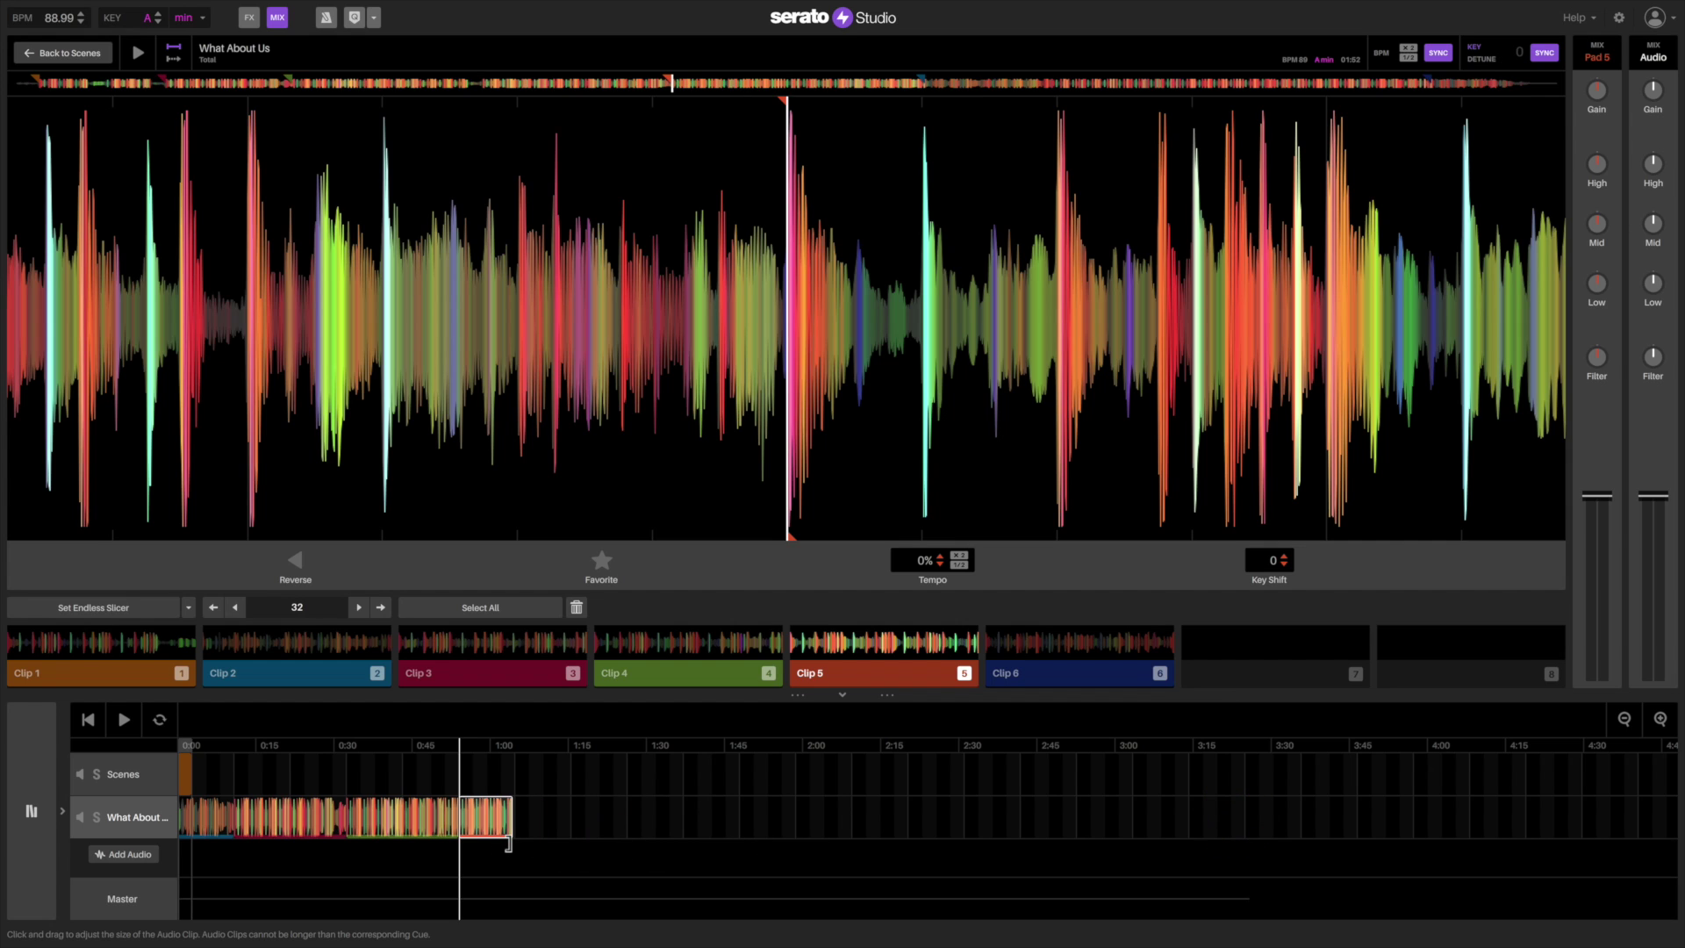
- Check the end edge of the Clip 5 section up close and play the section from about 0:54
{"action": "left_click", "coordinate": [1660, 719]}
{"action": "left_click", "coordinate": [1660, 719]}
{"action": "left_click", "coordinate": [1660, 718]}
{"action": "left_click", "coordinate": [1353, 816]}
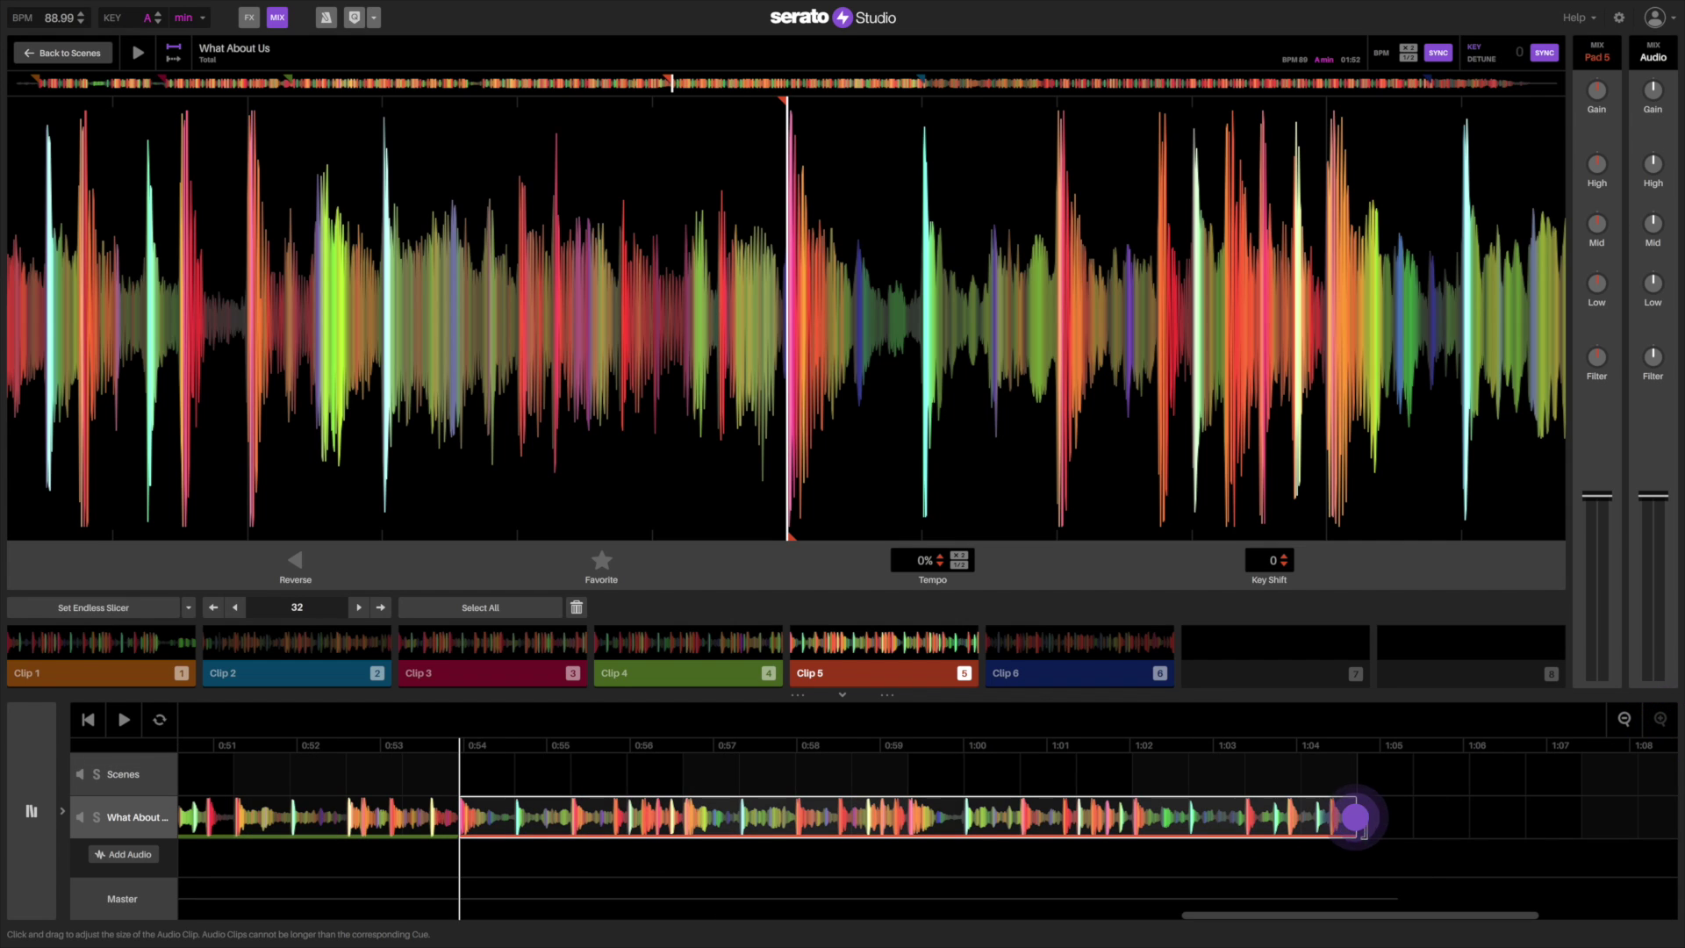
{"action": "left_click", "coordinate": [463, 746]}
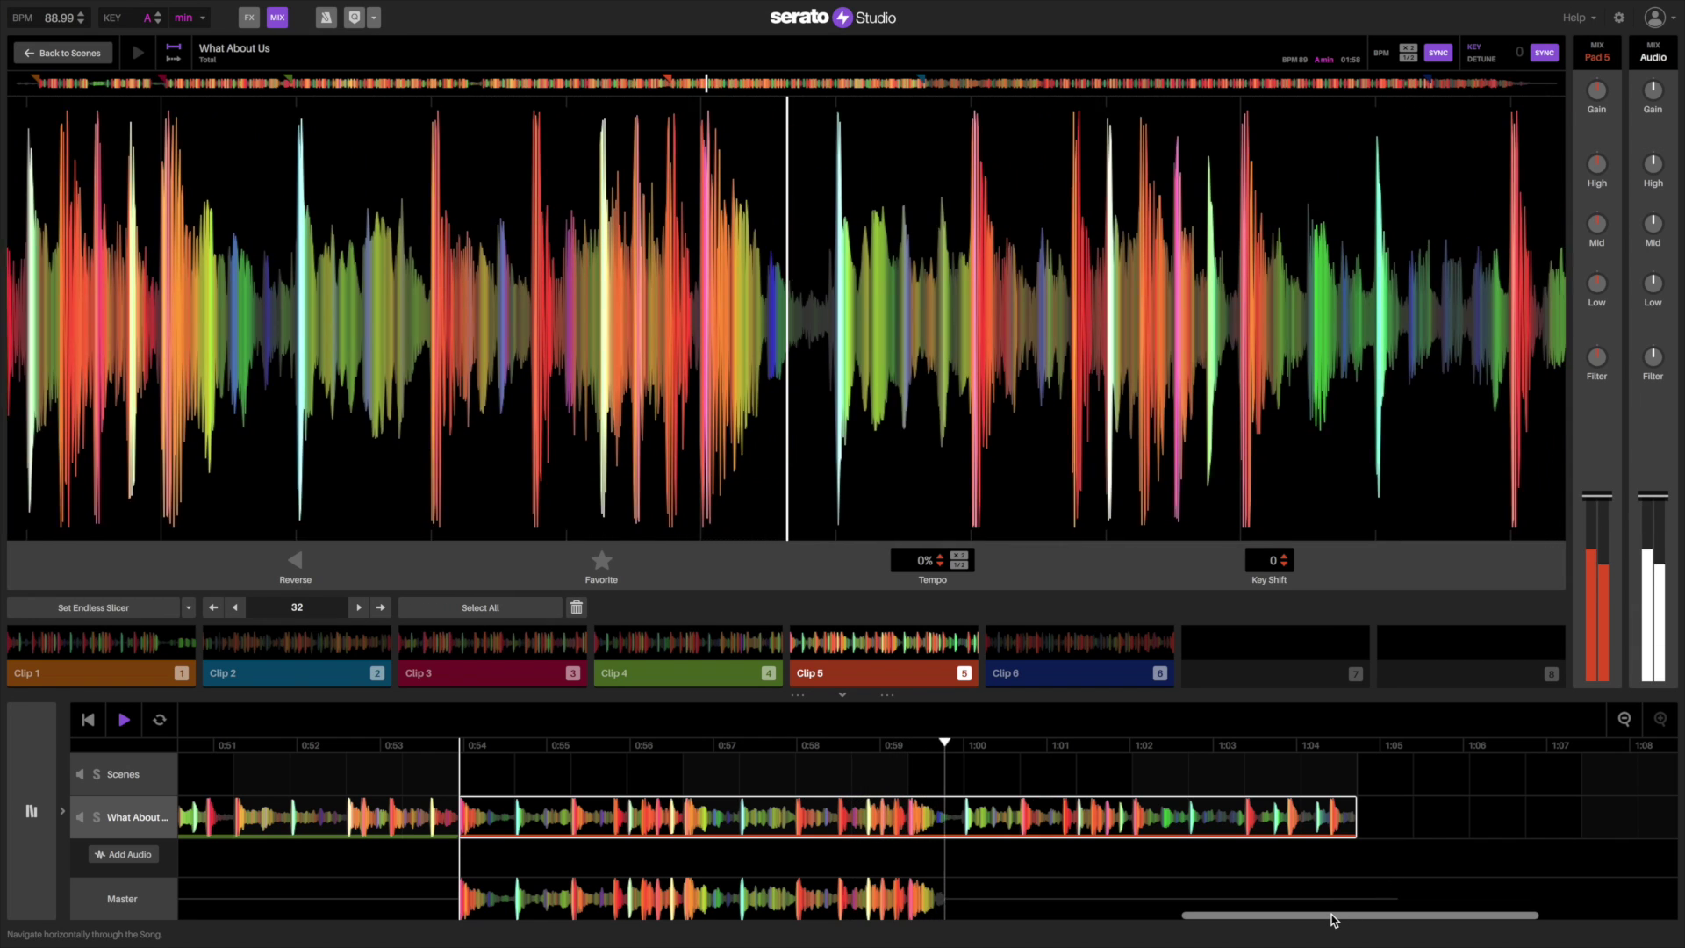
{"action": "left_click_drag", "start_coordinate": [1333, 919], "coordinate": [1405, 919]}
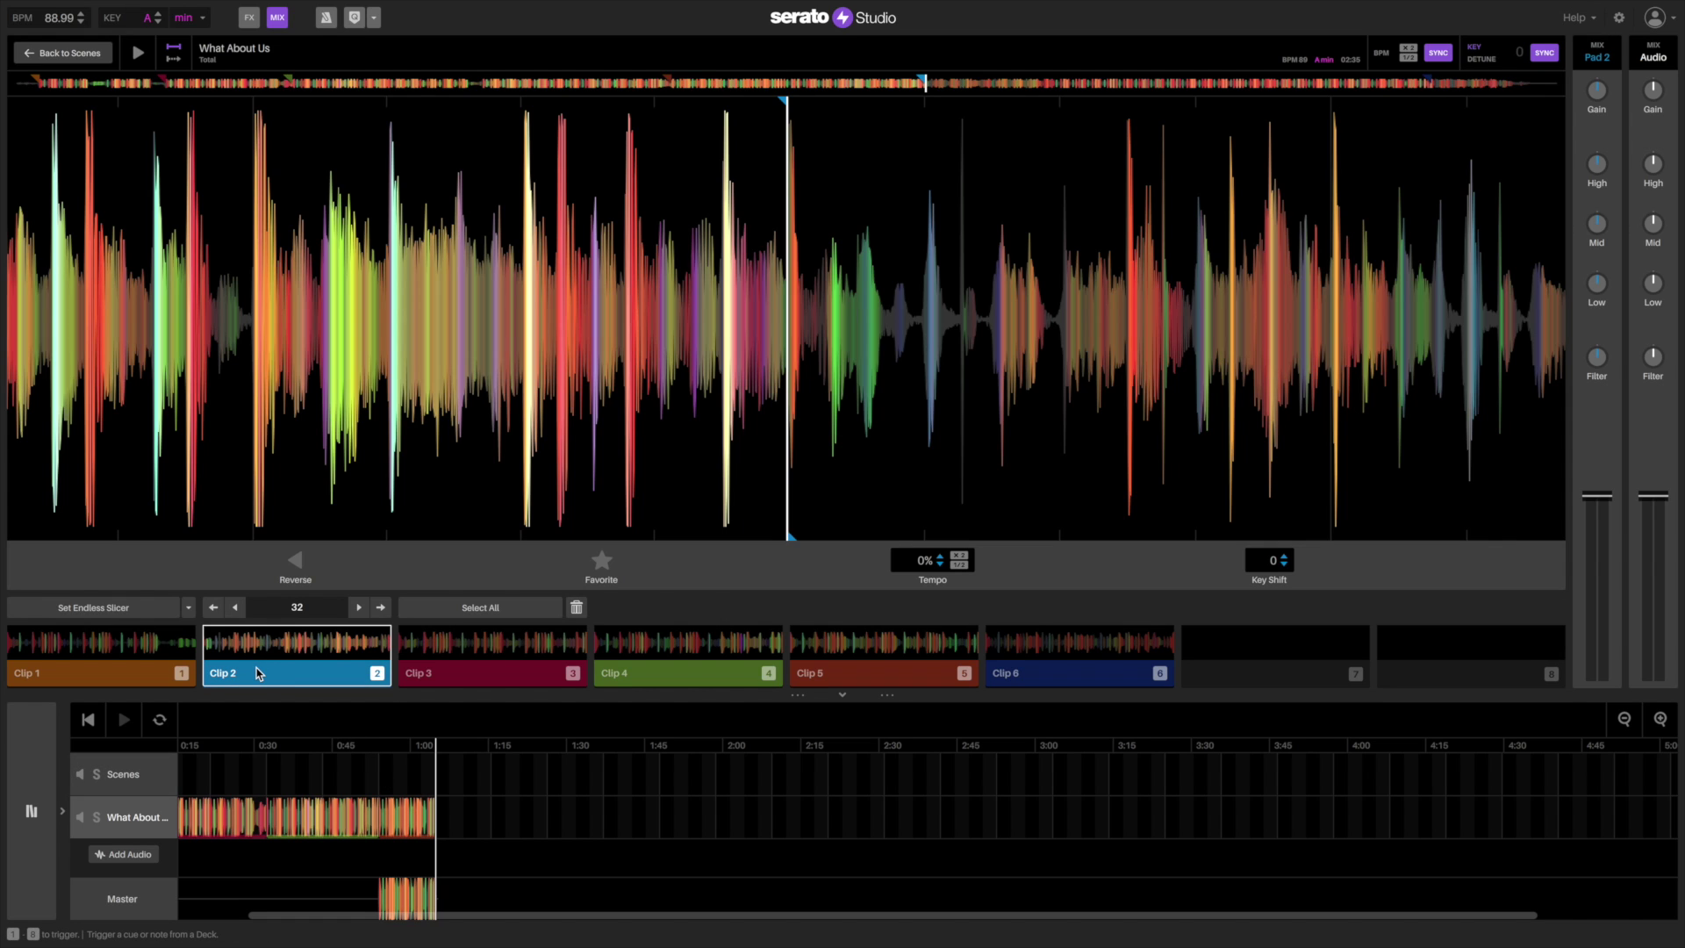
- Place Clip 2 on the timeline track directly after the Clip 5 section and trim it to end at about 1:26
{"action": "left_click_drag", "start_coordinate": [257, 673], "coordinate": [500, 817]}
{"action": "left_click_drag", "start_coordinate": [992, 818], "coordinate": [546, 838]}
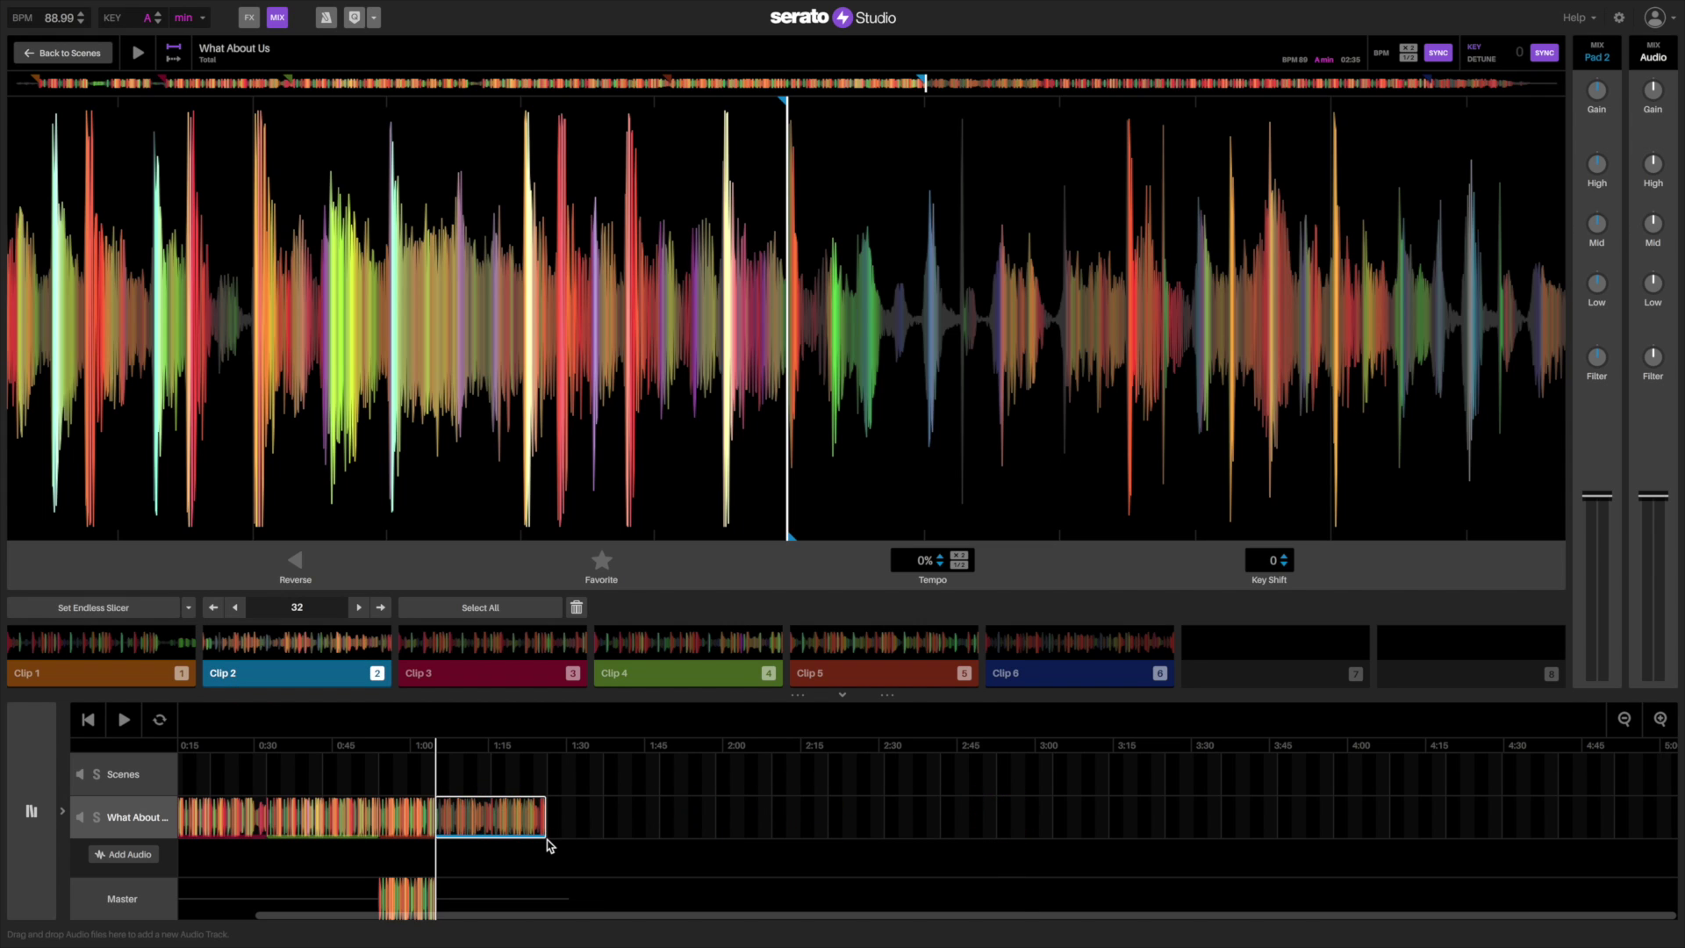
{"action": "left_click", "coordinate": [1659, 718]}
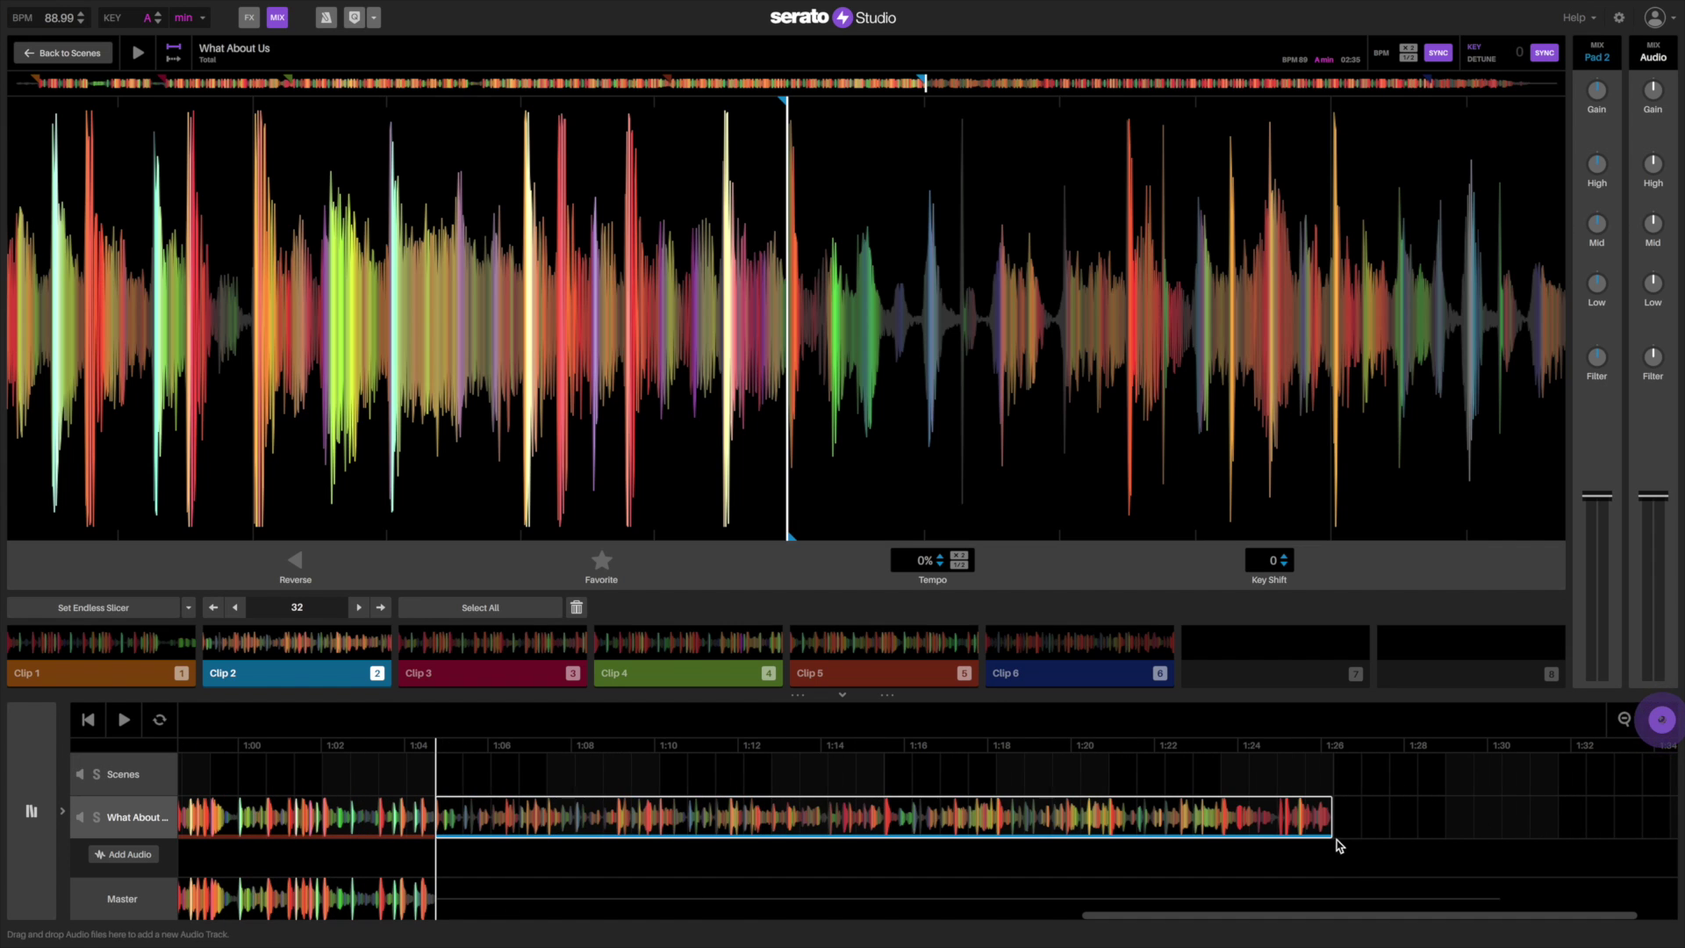
- Audition the arrangement from the start, skipping to about 0:30, 0:52, 1:03 and 1:25 to hear each transition, and stop playback
{"action": "left_click", "coordinate": [124, 719]}
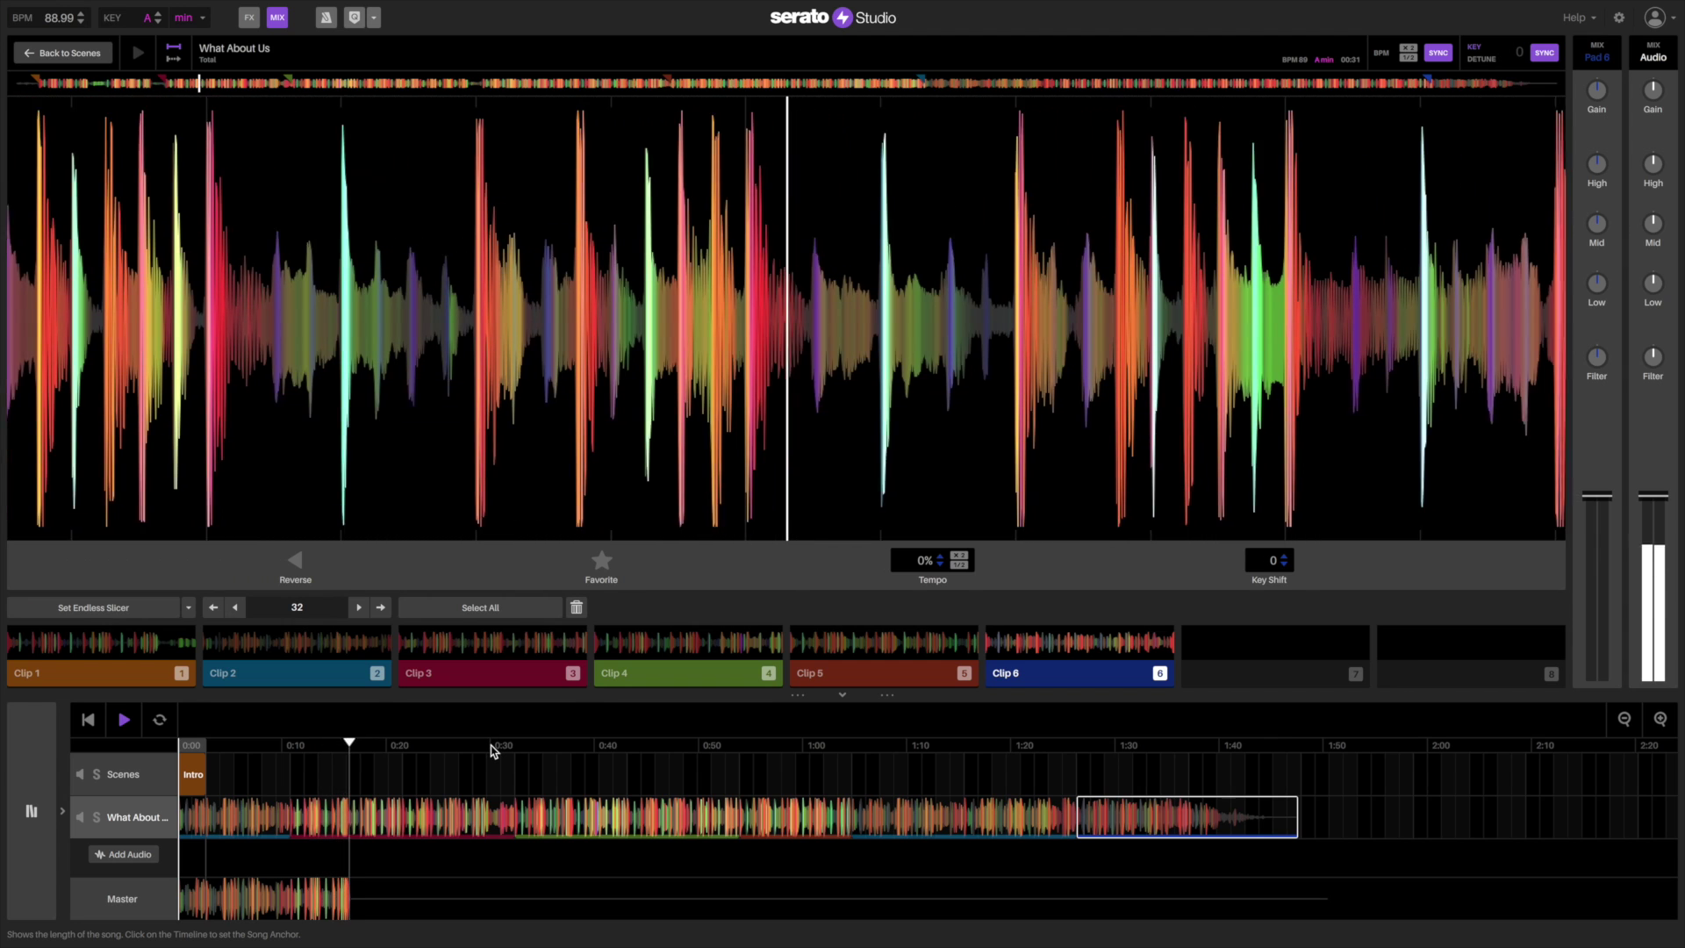
{"action": "left_click", "coordinate": [493, 745]}
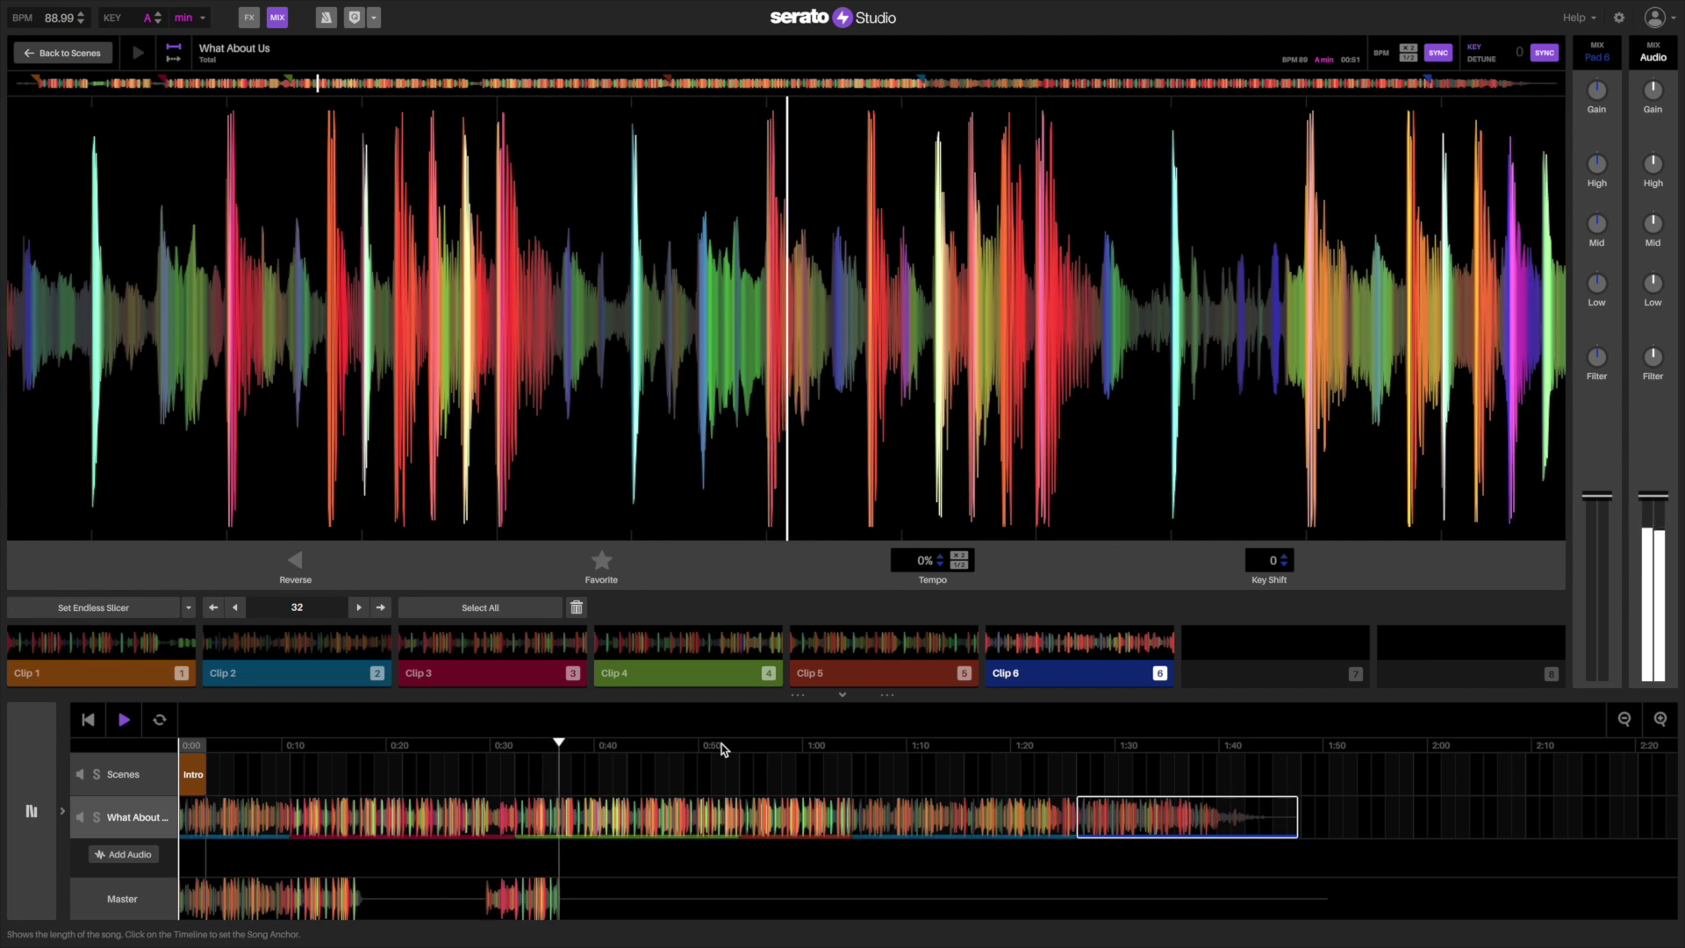
{"action": "left_click", "coordinate": [721, 745]}
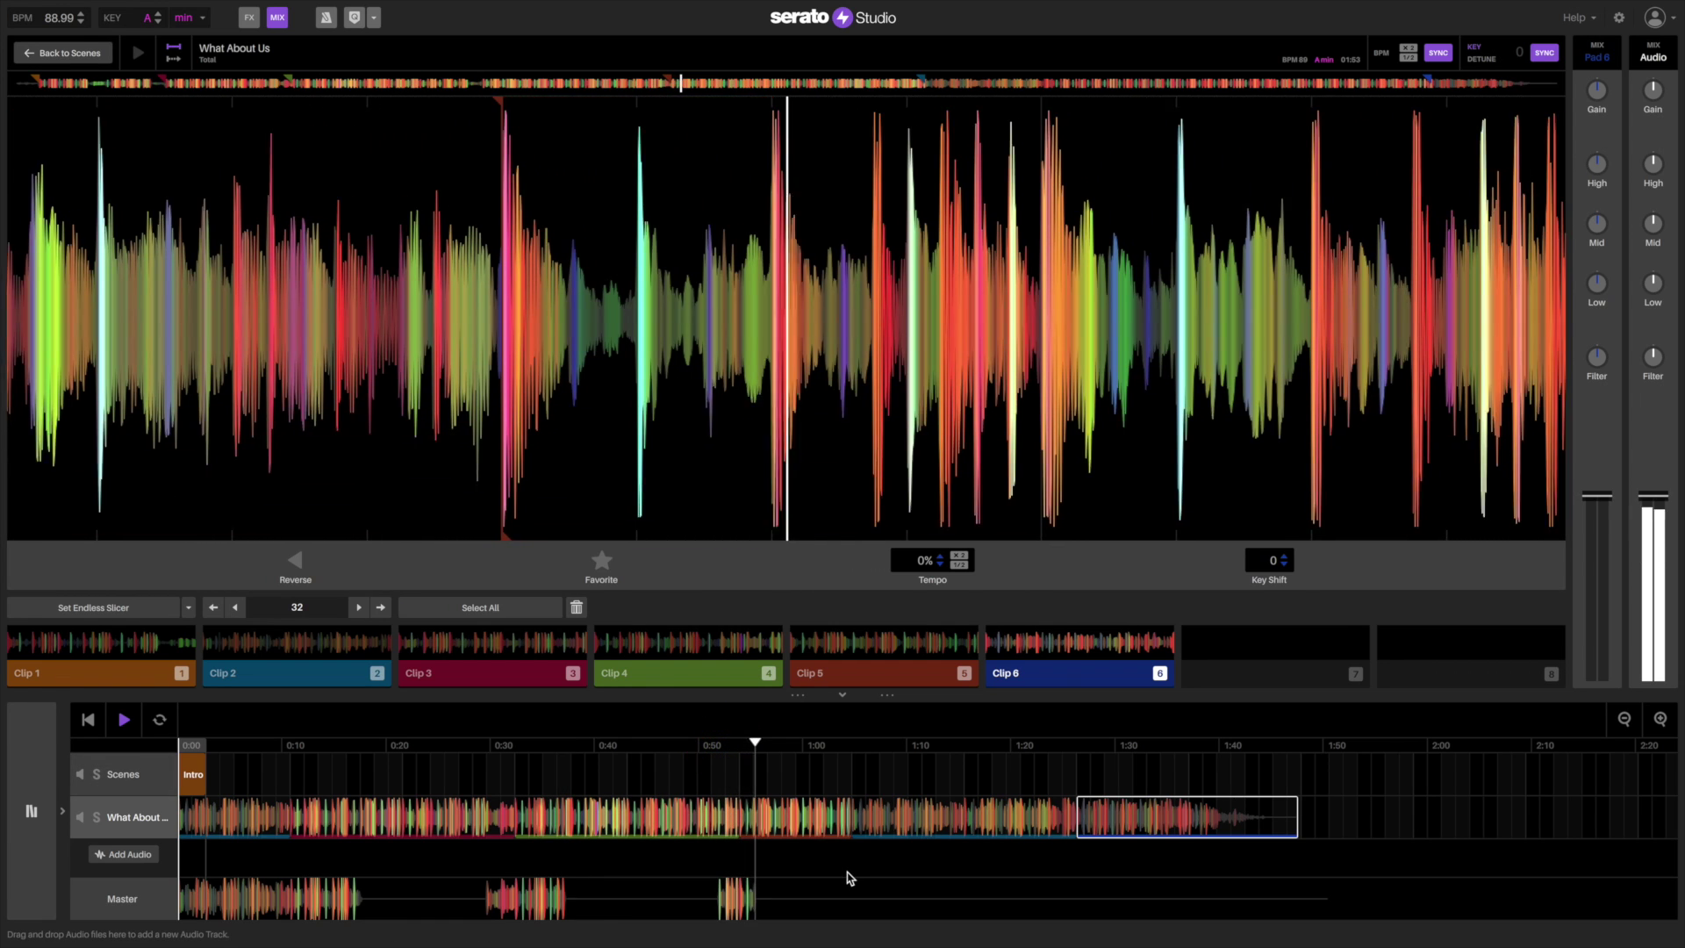
{"action": "left_click", "coordinate": [840, 745]}
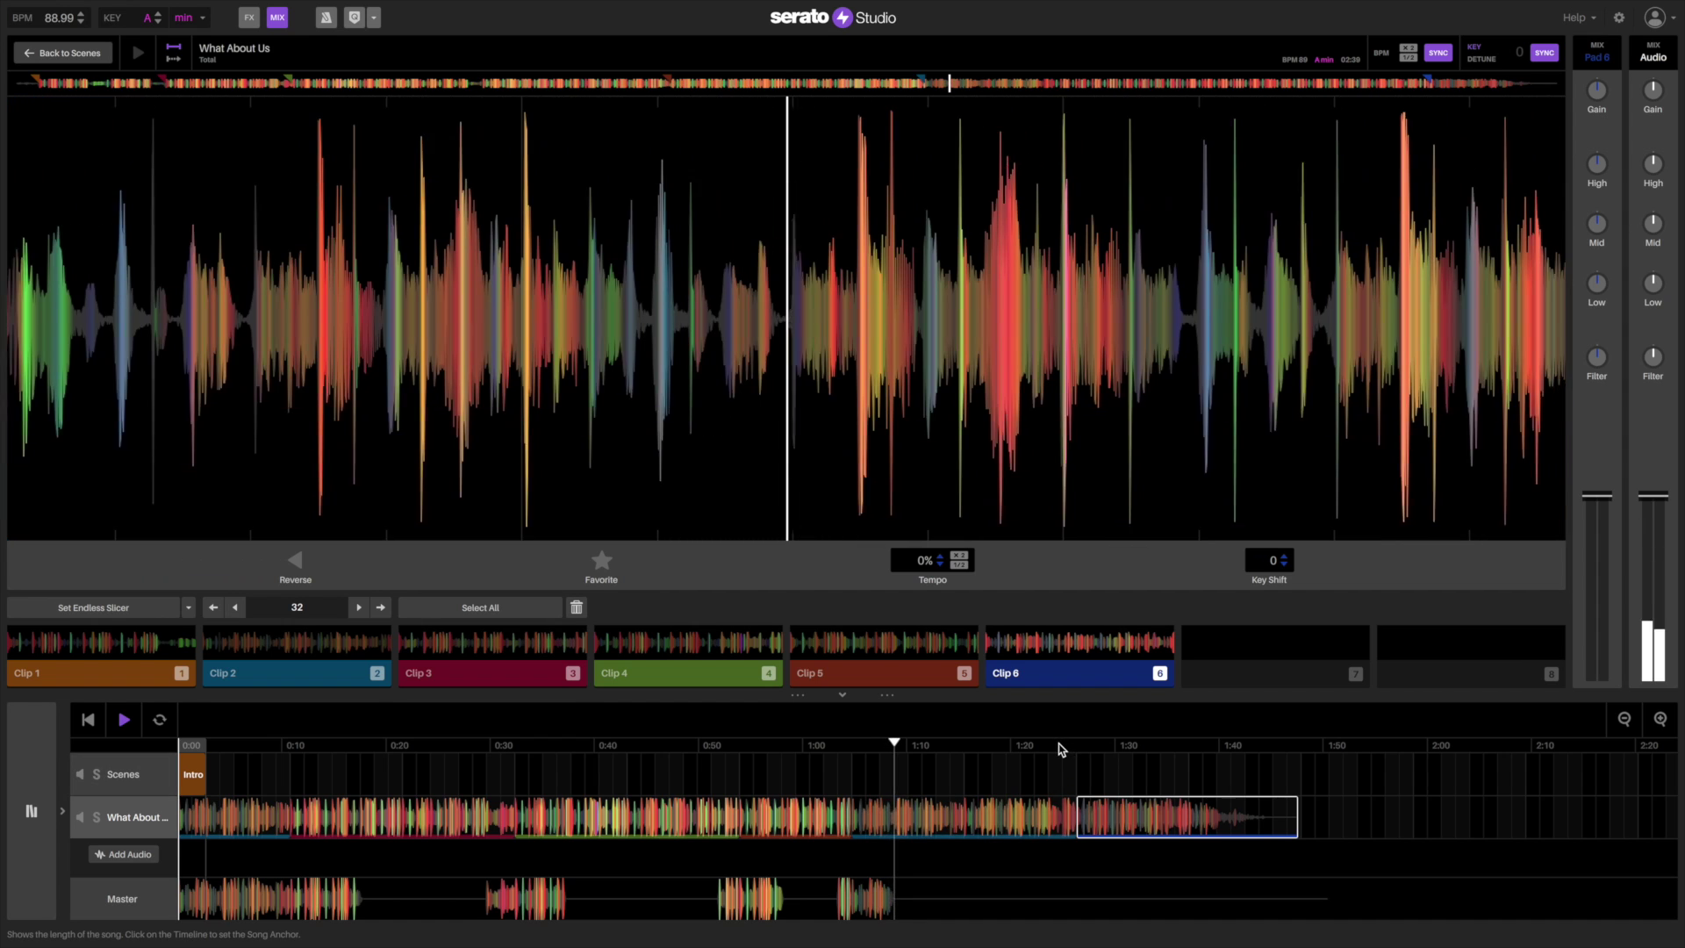
{"action": "left_click", "coordinate": [1064, 745]}
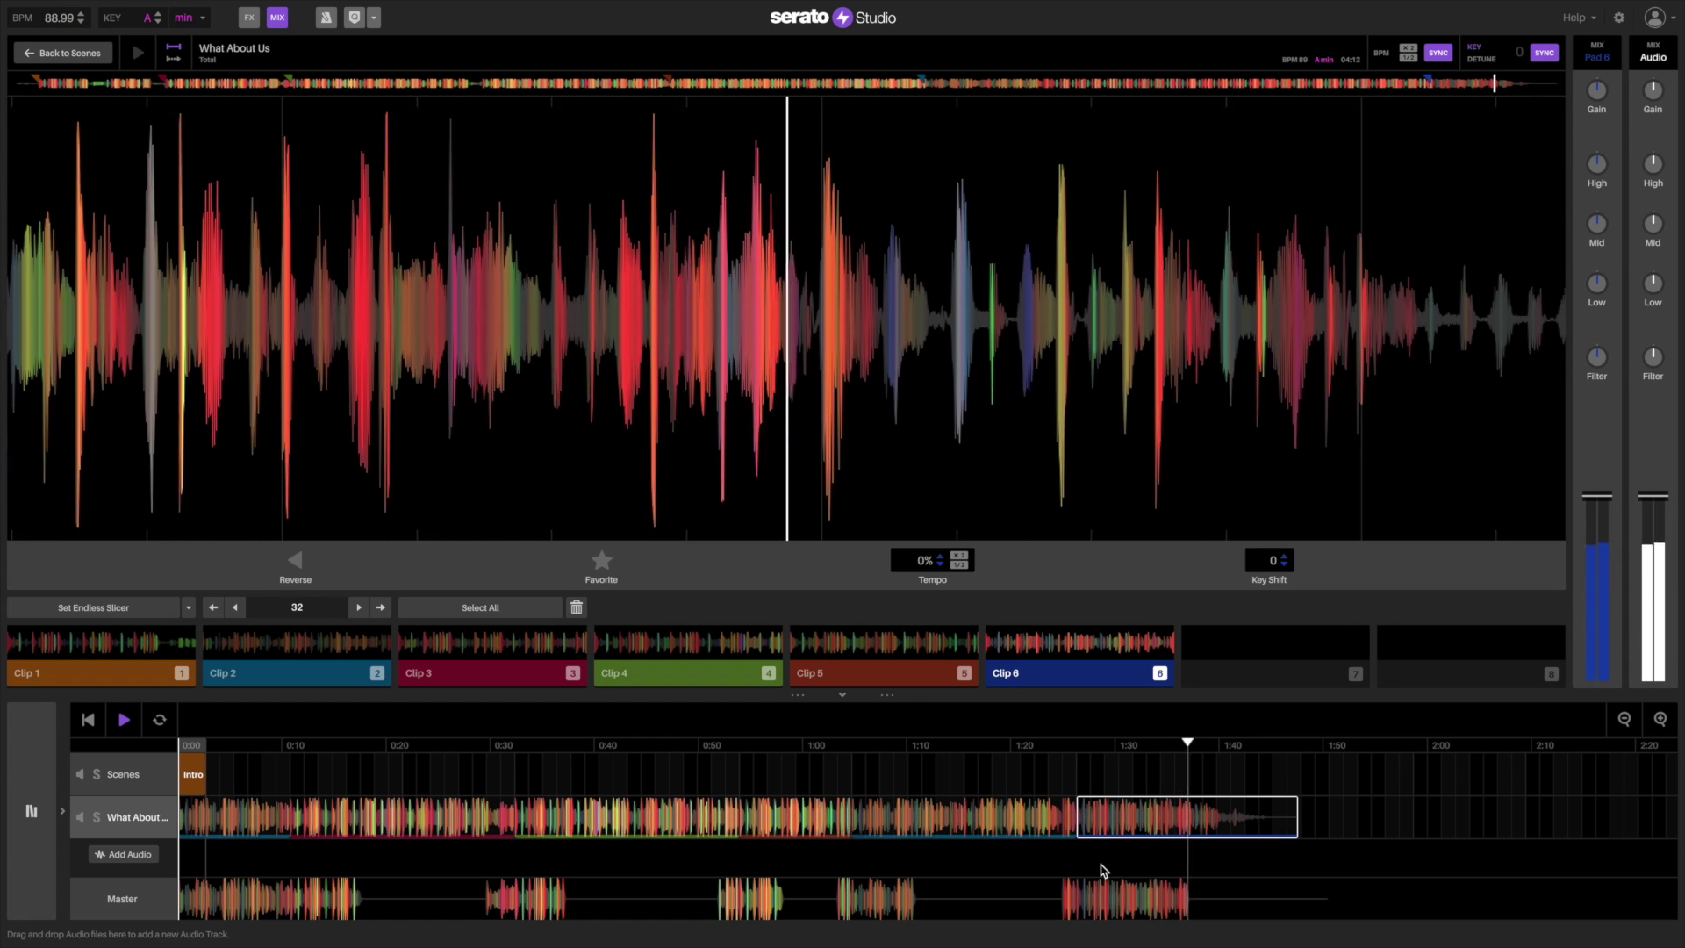
{"action": "left_click", "coordinate": [123, 720]}
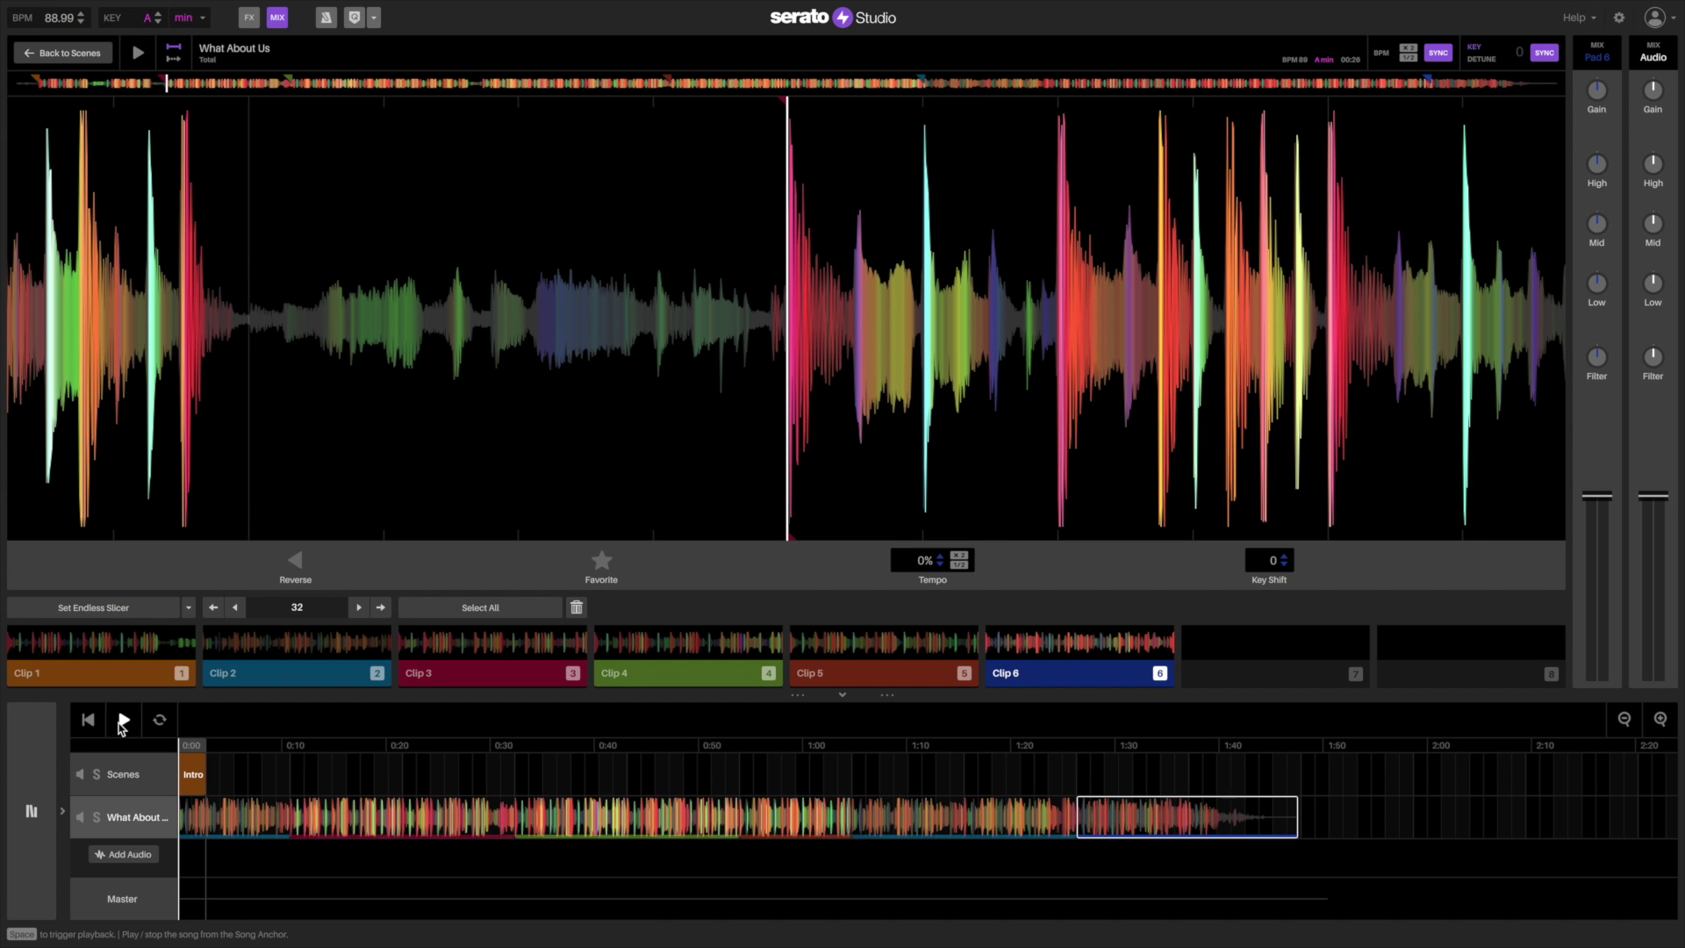
- Play the song from the start, set the project tempo to 98 BPM, and restart playback from the beginning
{"action": "left_click", "coordinate": [123, 720]}
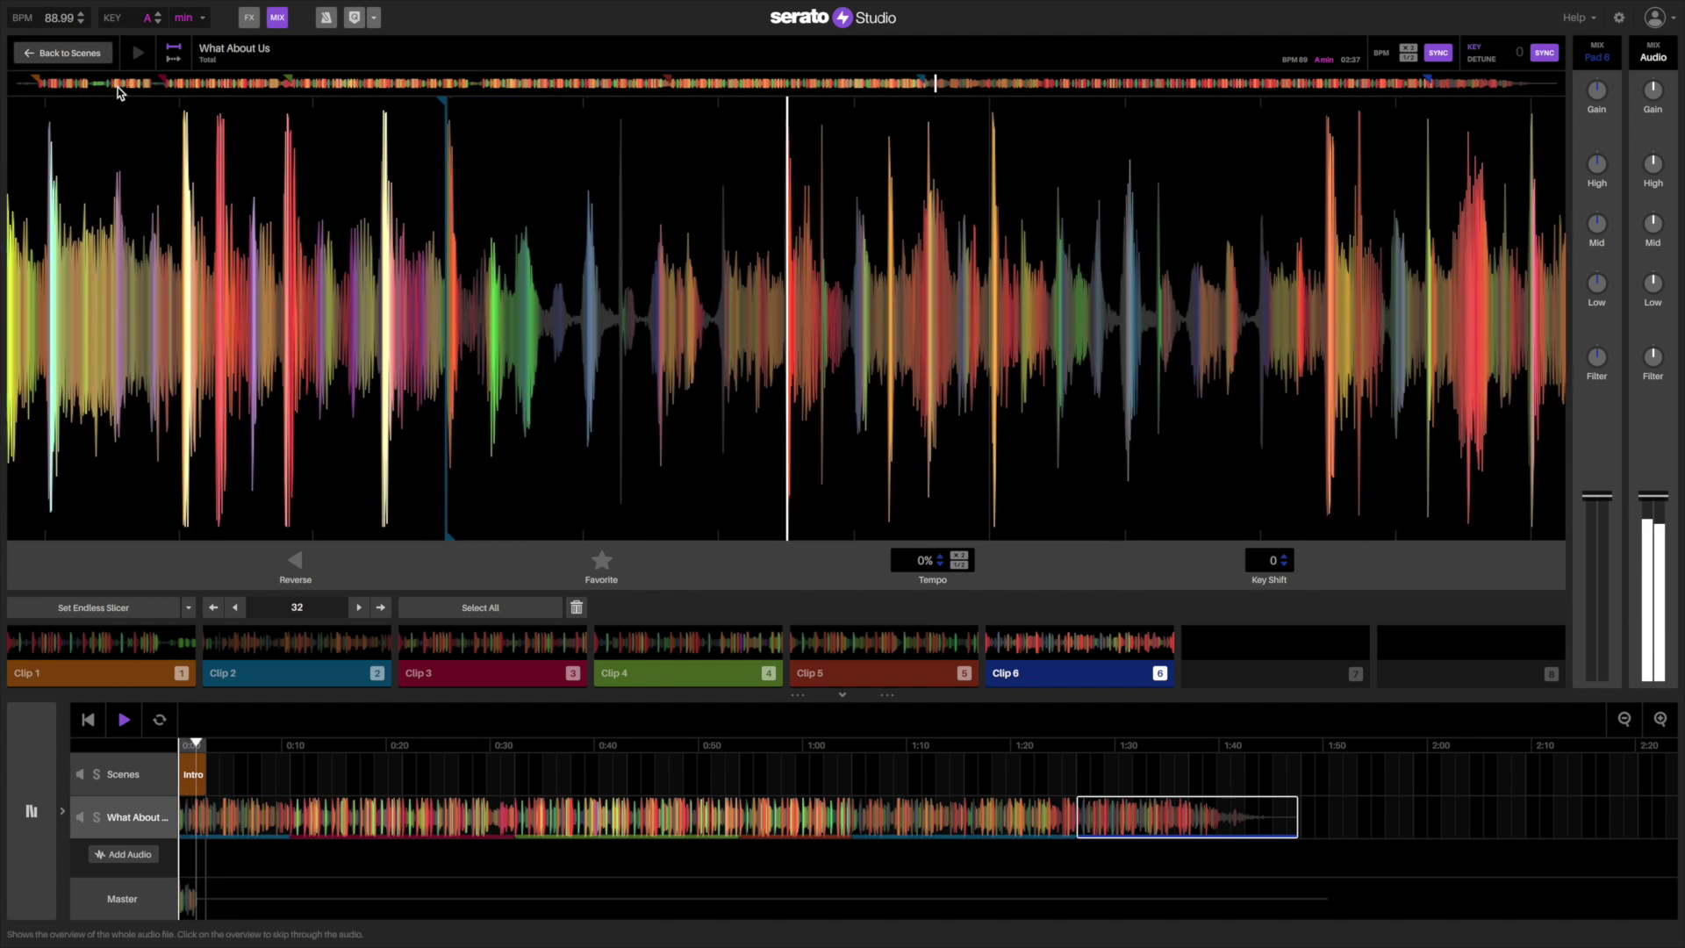
{"action": "double_click", "coordinate": [54, 17]}
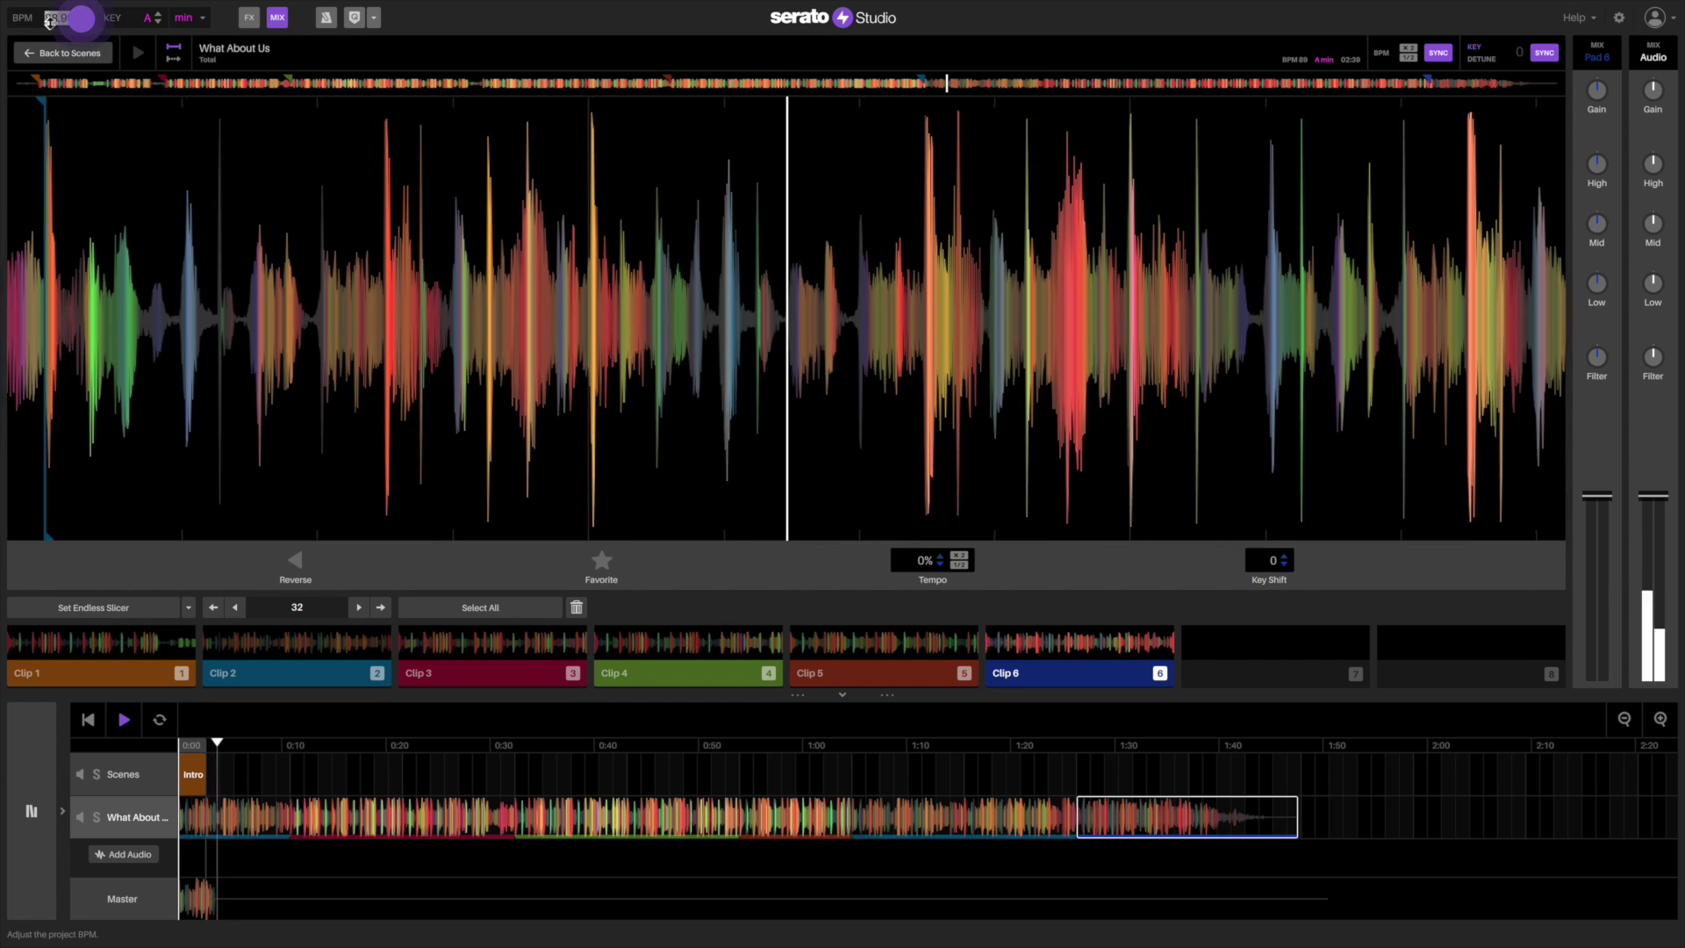
{"action": "type", "text": "98"}
{"action": "key", "text": "Return"}
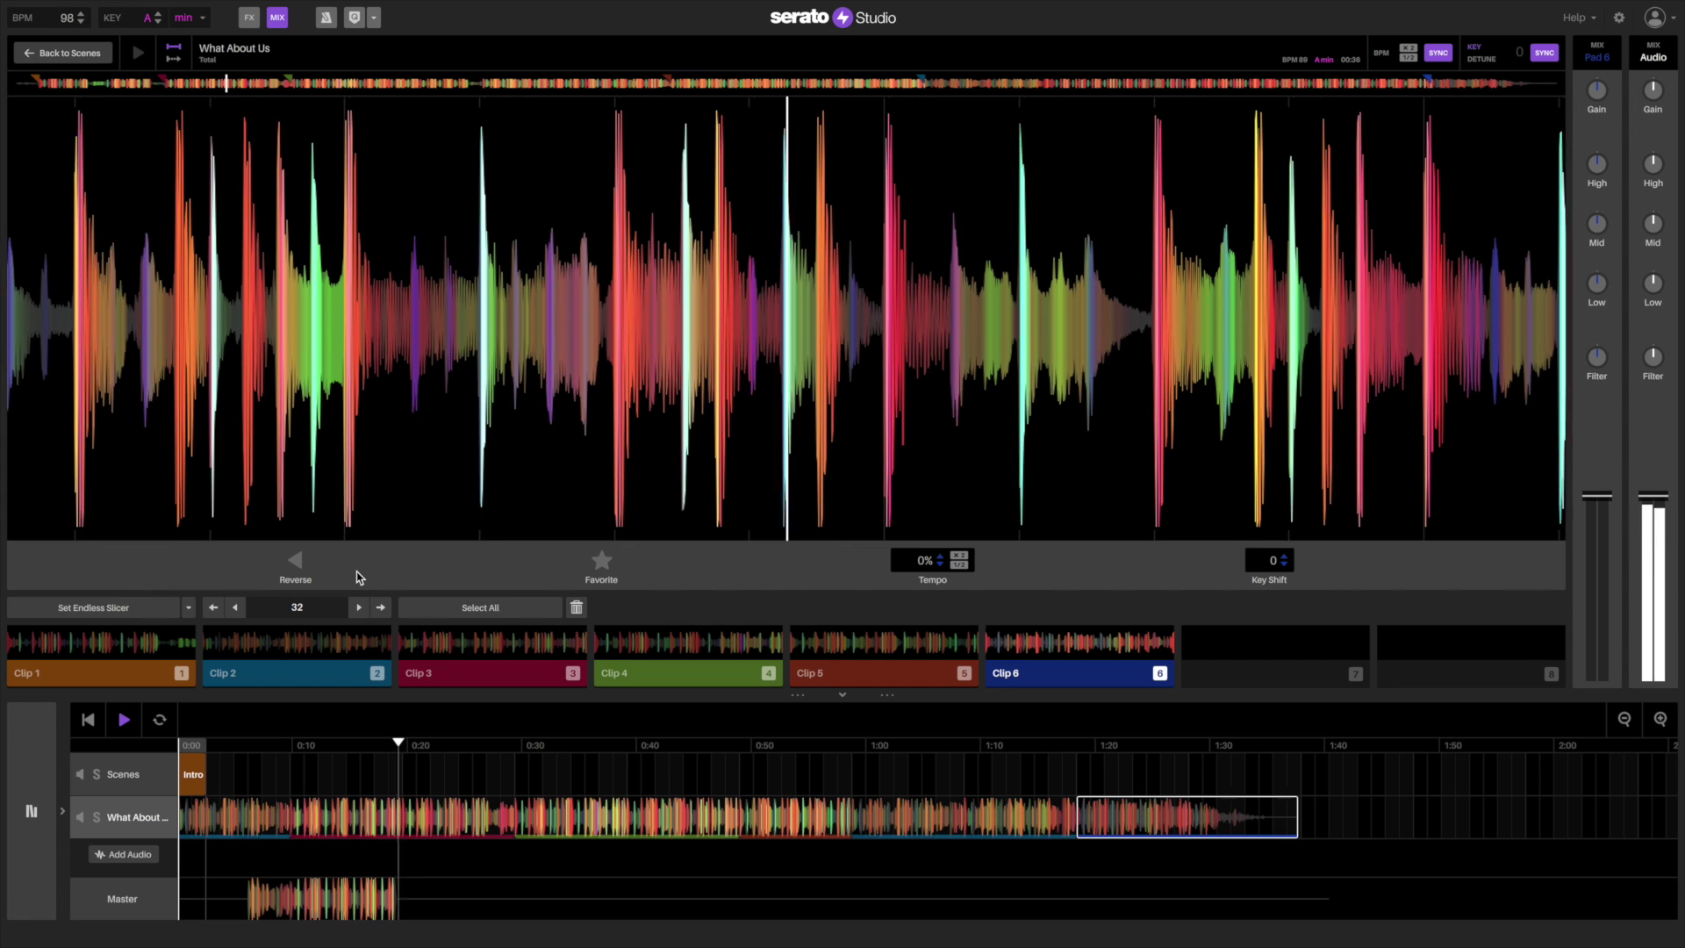
{"action": "left_click", "coordinate": [124, 720]}
{"action": "left_click", "coordinate": [123, 719]}
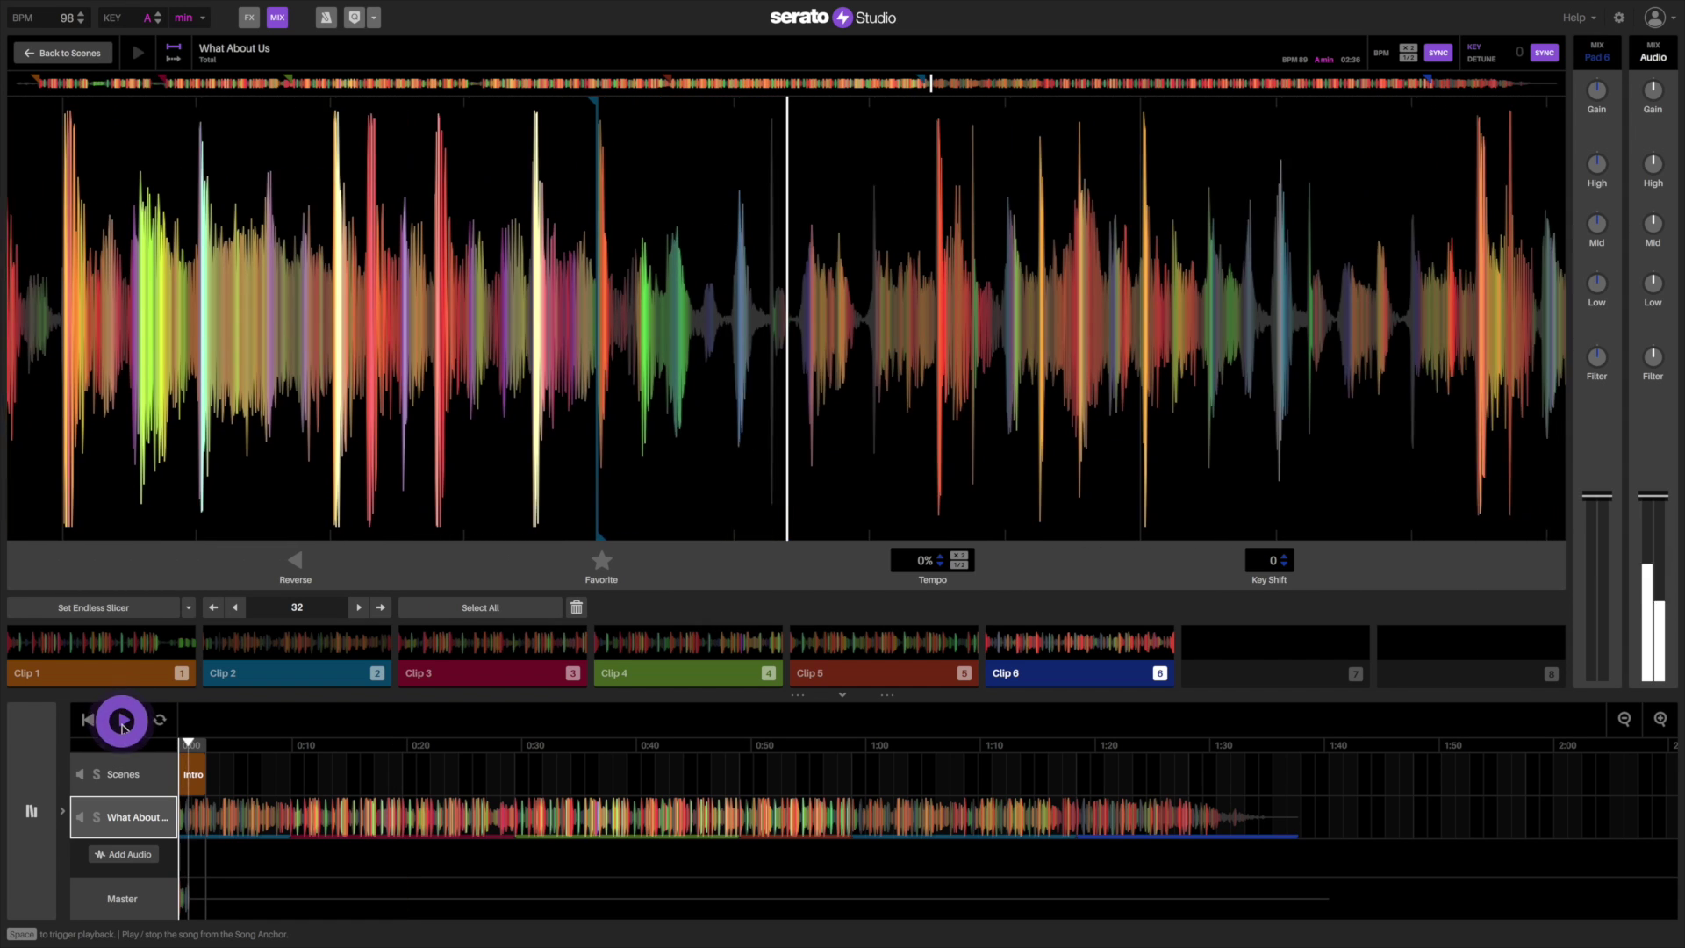
- Open the song export for the master track and choose MP3 as the audio file format
{"action": "left_click", "coordinate": [110, 904]}
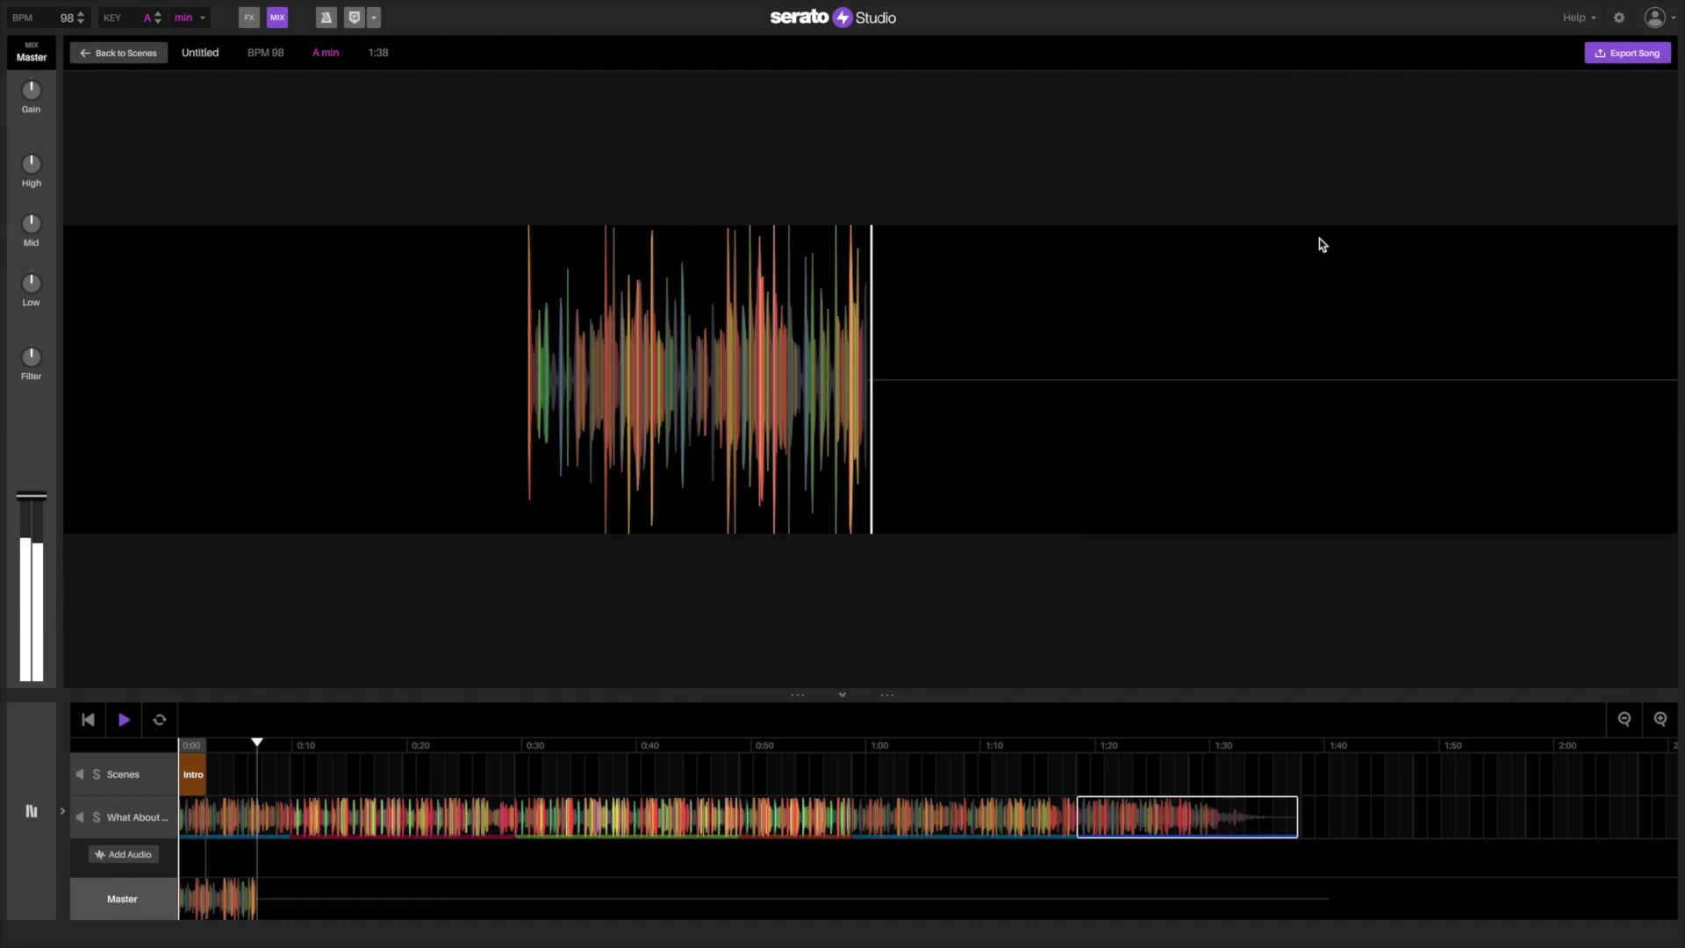
{"action": "left_click", "coordinate": [1629, 53]}
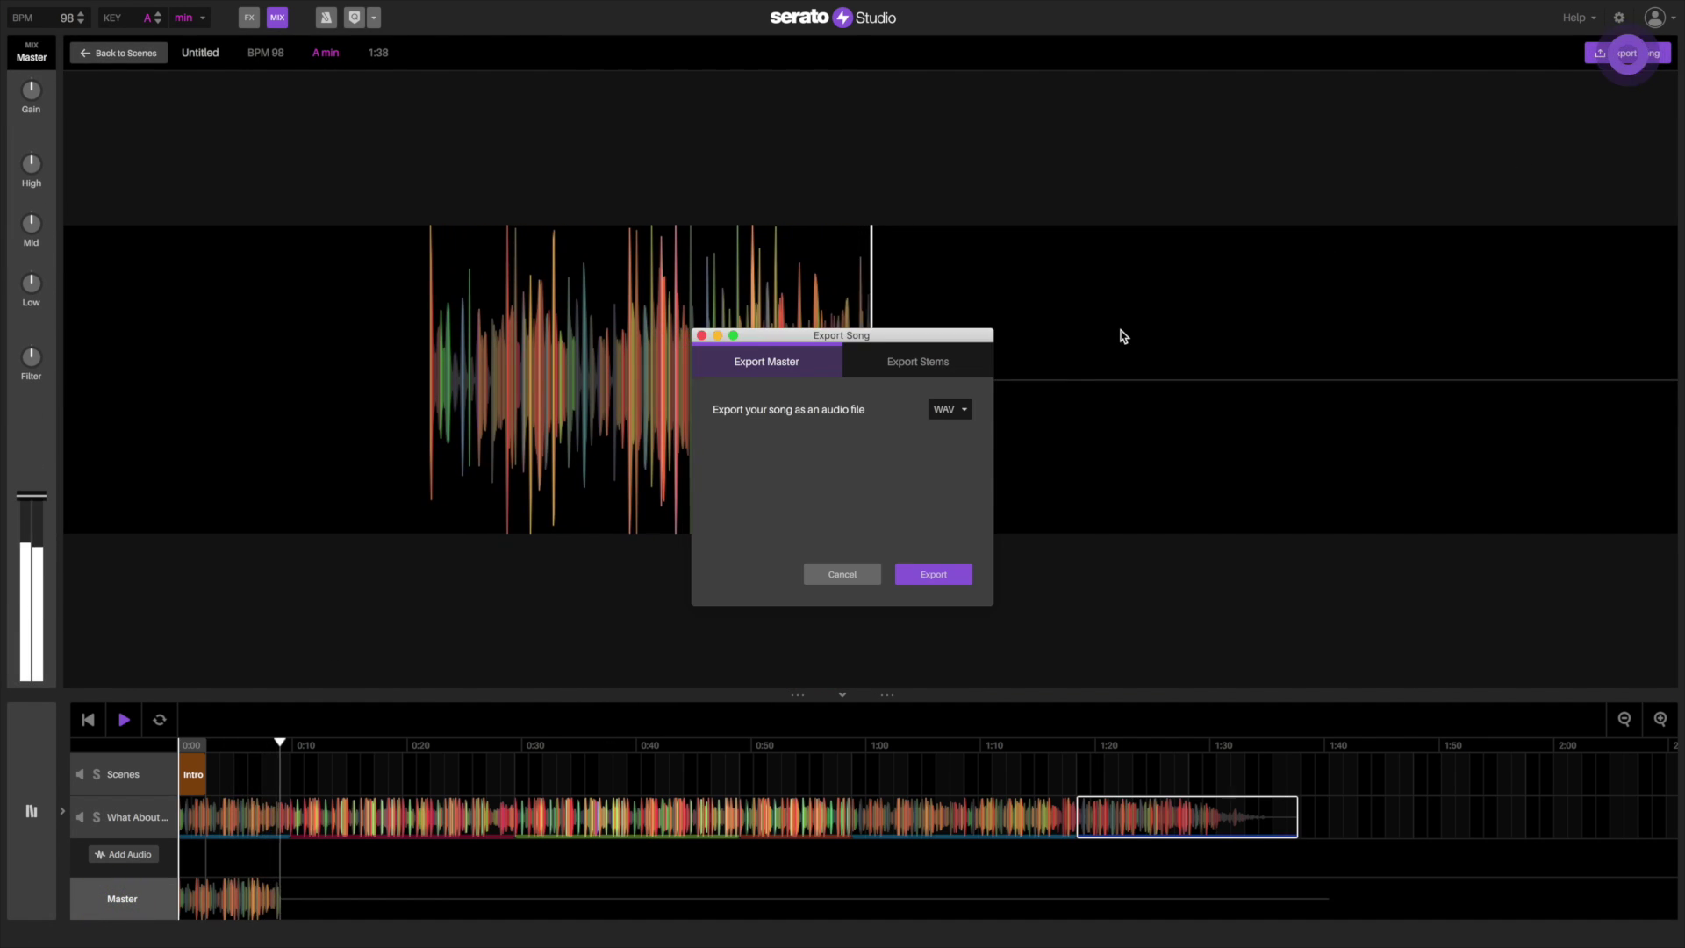
{"action": "left_click", "coordinate": [950, 453]}
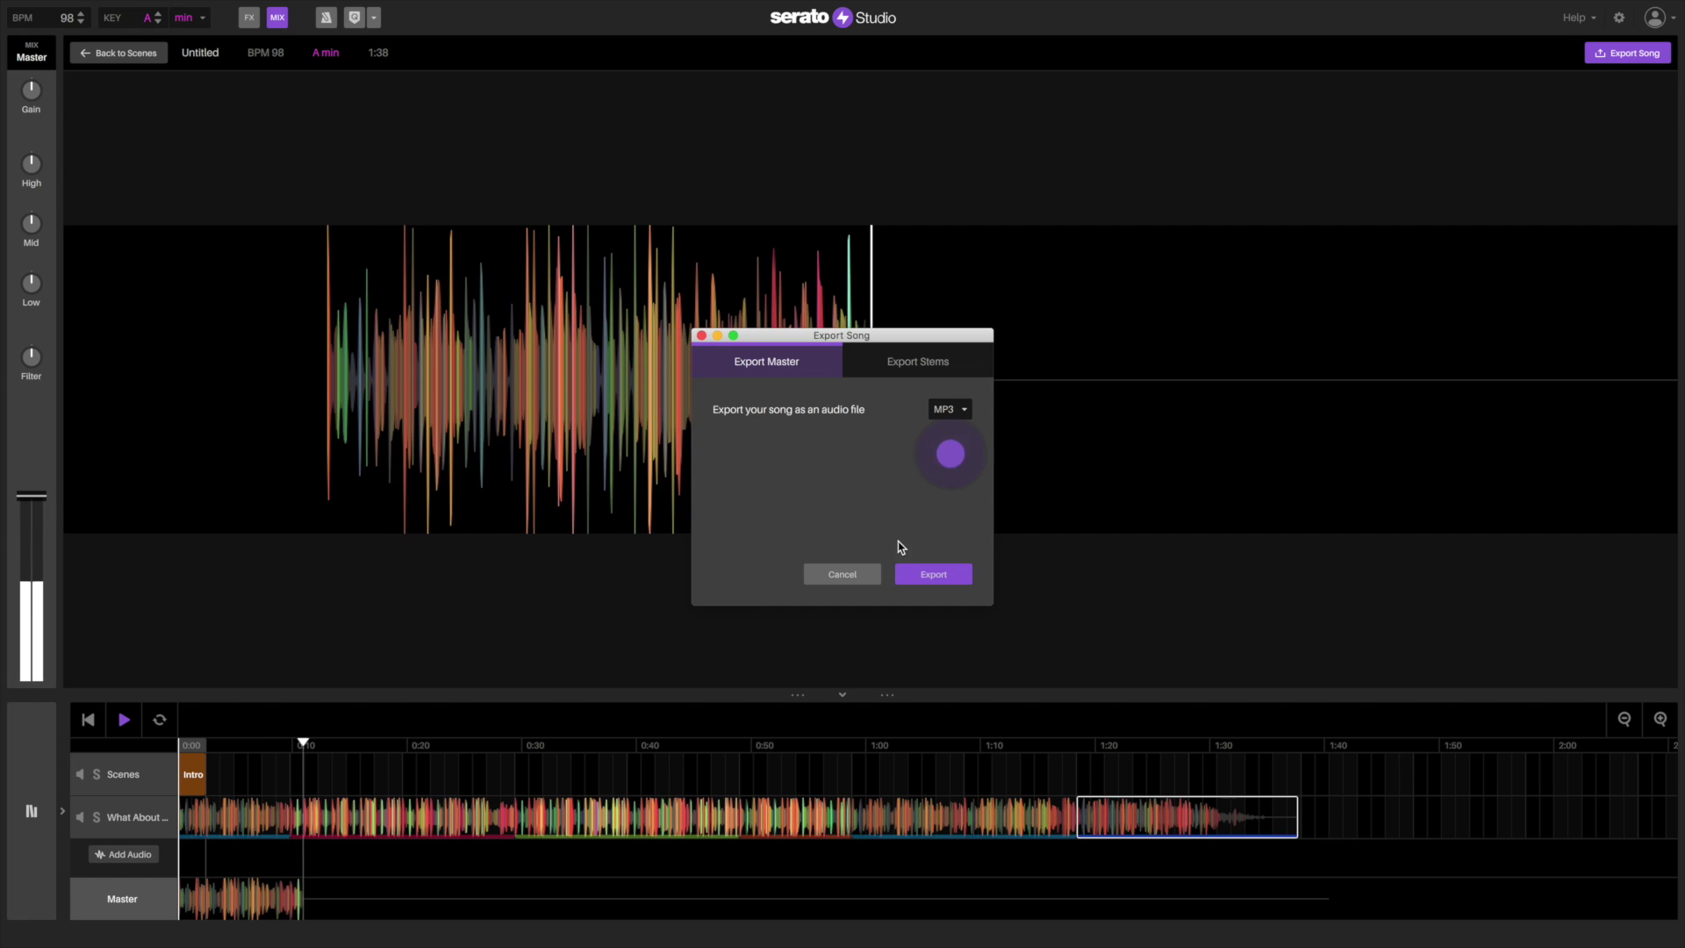